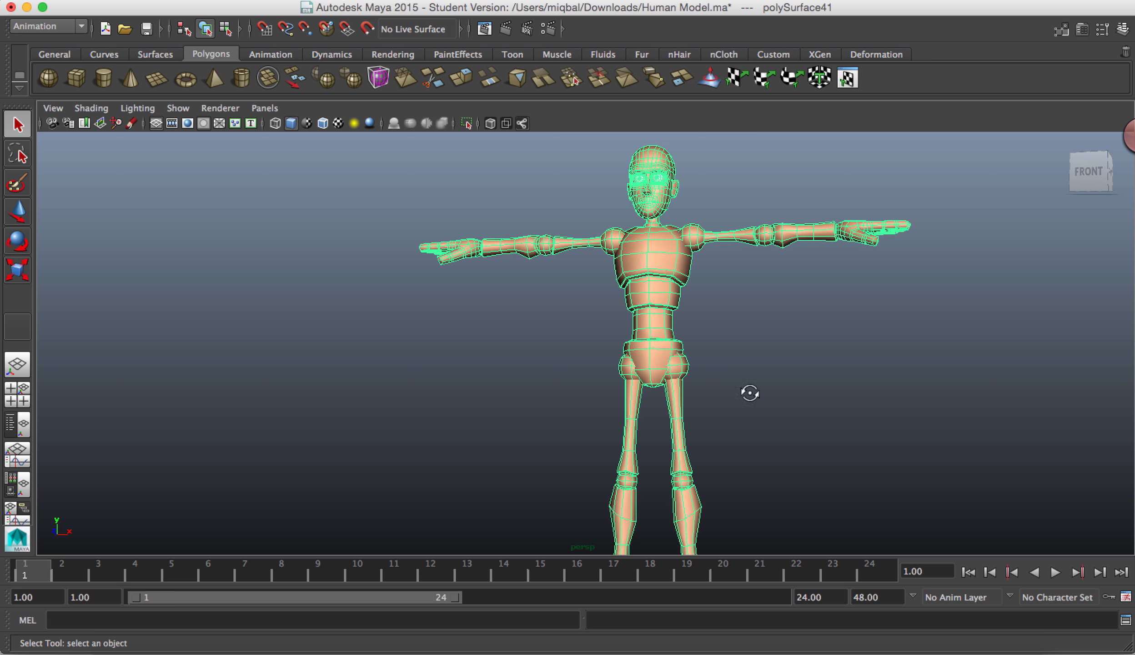
Step: Examine the human model from the front and the side, and clear its selection
{"action": "mouse_move", "coordinate": [749, 392]}
{"action": "left_mouse_down", "text": "alt"}
{"action": "mouse_move", "coordinate": [805, 412]}
{"action": "mouse_move", "coordinate": [765, 431]}
{"action": "mouse_move", "coordinate": [705, 415]}
{"action": "mouse_move", "coordinate": [787, 421]}
{"action": "mouse_move", "coordinate": [772, 381]}
{"action": "mouse_move", "coordinate": [754, 386]}
{"action": "left_mouse_up", "text": "alt"}
{"action": "left_click_drag", "start_coordinate": [798, 424], "coordinate": [661, 427], "text": "alt"}
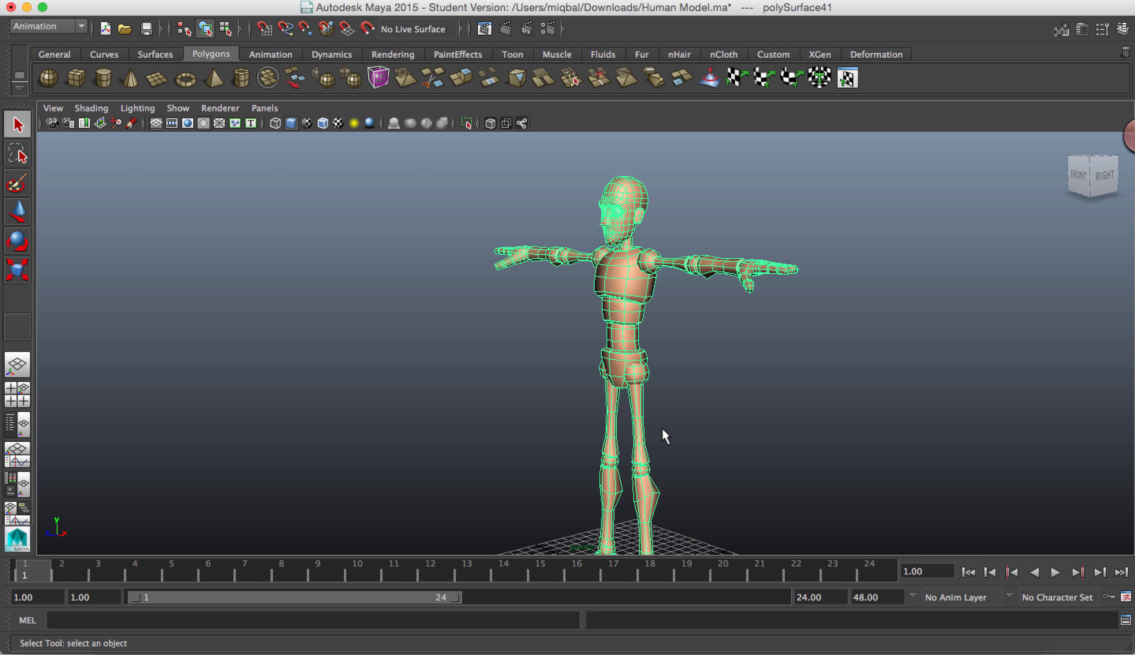
{"action": "left_click_drag", "start_coordinate": [668, 444], "coordinate": [772, 447], "text": "alt"}
{"action": "right_click_drag", "start_coordinate": [772, 447], "coordinate": [794, 434], "text": "alt"}
{"action": "middle_click_drag", "start_coordinate": [794, 434], "coordinate": [621, 371], "text": "alt"}
{"action": "right_click_drag", "start_coordinate": [622, 371], "coordinate": [629, 380], "text": "alt"}
{"action": "left_click_drag", "start_coordinate": [628, 380], "coordinate": [648, 413], "text": "alt"}
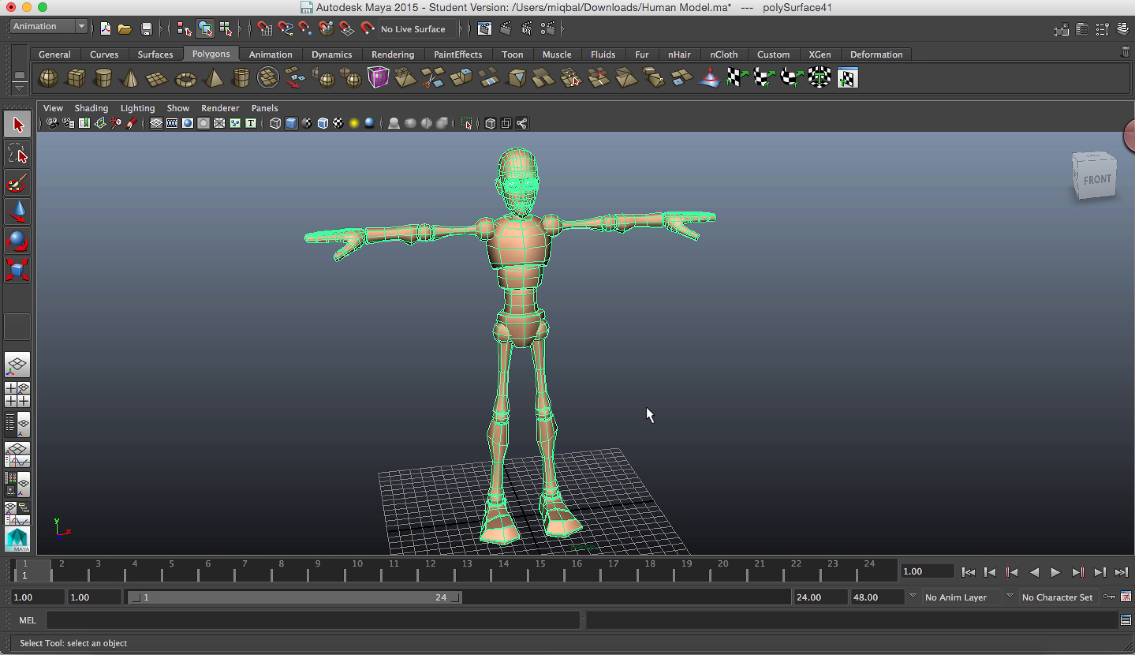
{"action": "left_click", "coordinate": [594, 349]}
{"action": "left_click_drag", "start_coordinate": [593, 349], "coordinate": [554, 350], "text": "alt"}
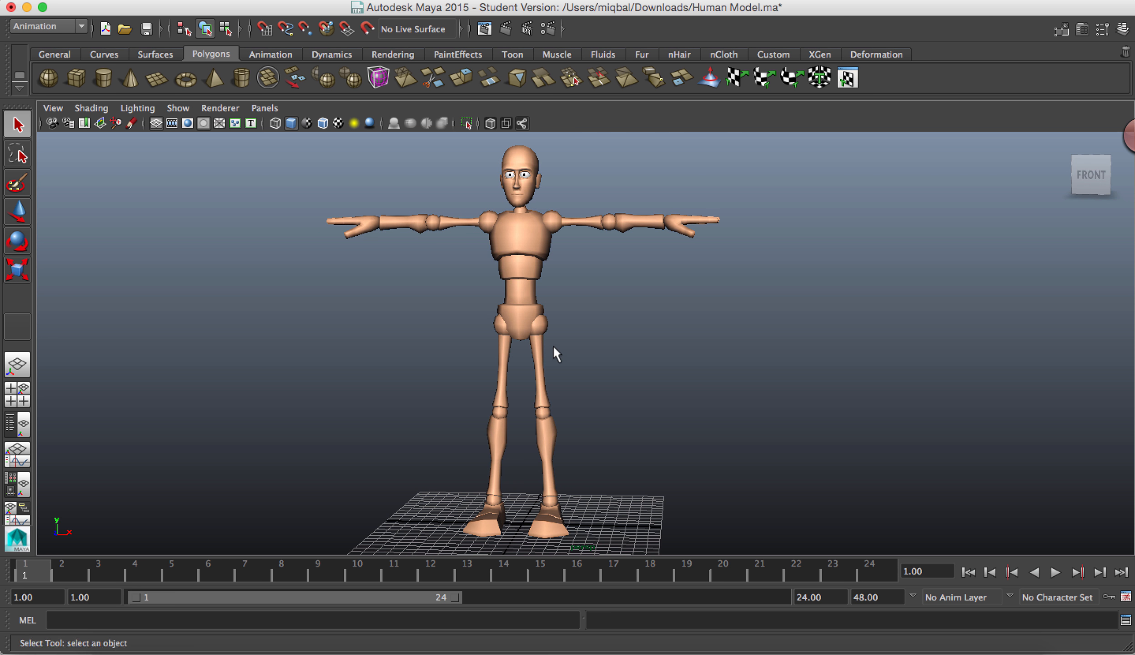
{"action": "left_click", "coordinate": [70, 22]}
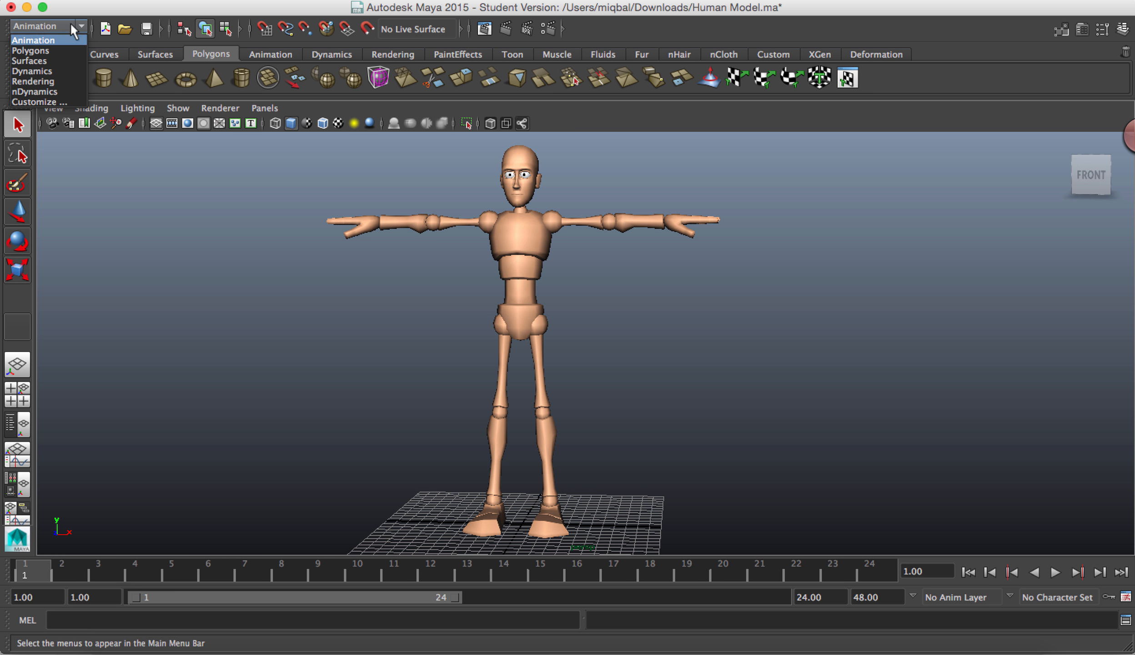
{"action": "left_click", "coordinate": [41, 41]}
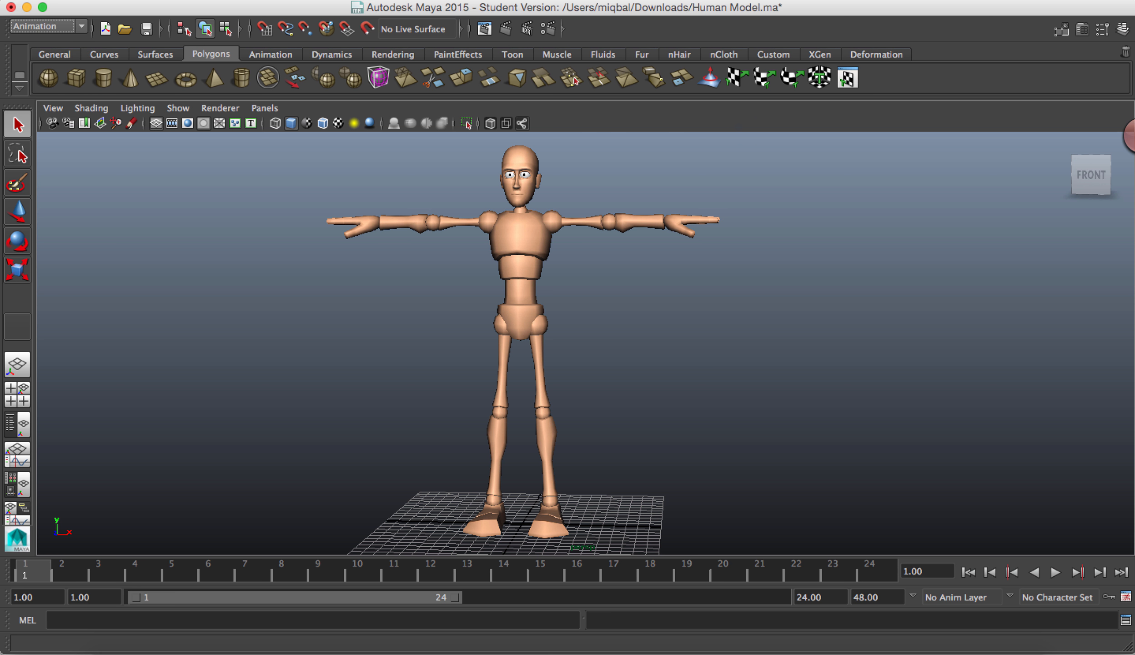
{"action": "left_click", "coordinate": [669, 0]}
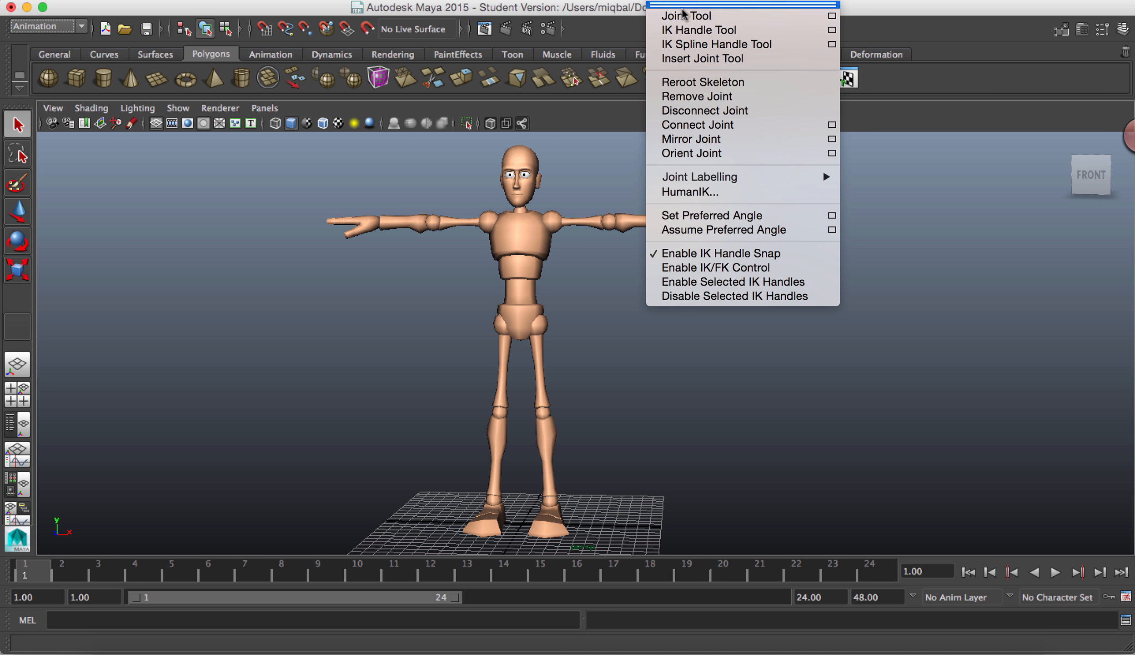
{"action": "left_click", "coordinate": [109, 245]}
{"action": "left_click", "coordinate": [71, 25]}
{"action": "left_click", "coordinate": [68, 46]}
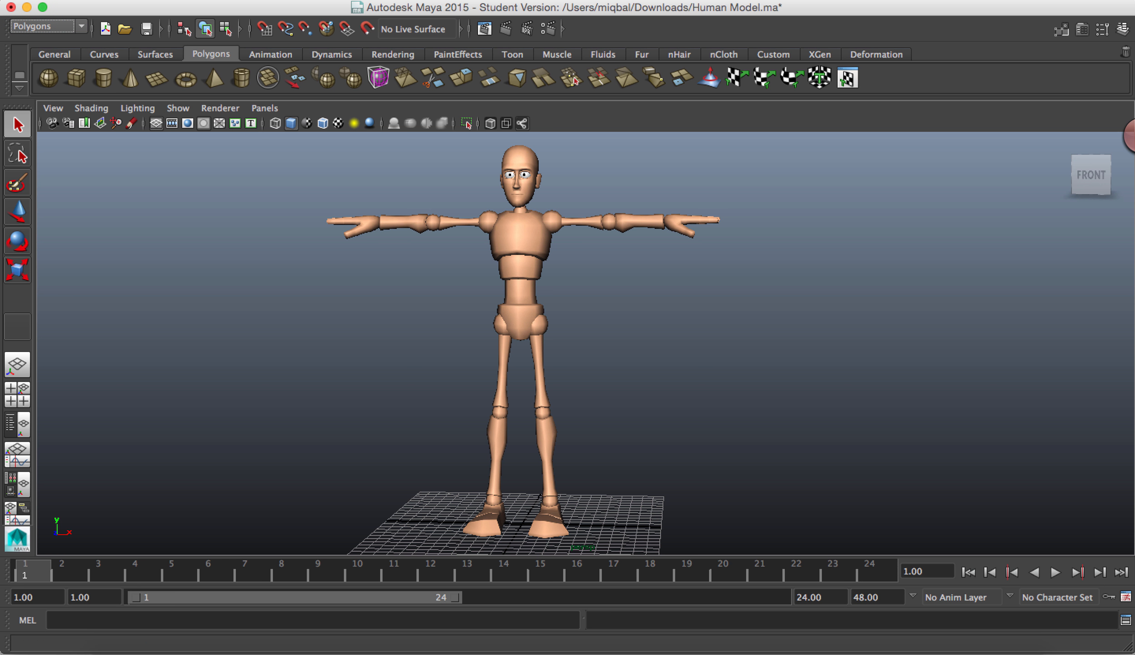
Step: Switch to the Animation menu set and activate the Joint Tool
{"action": "left_click", "coordinate": [70, 28]}
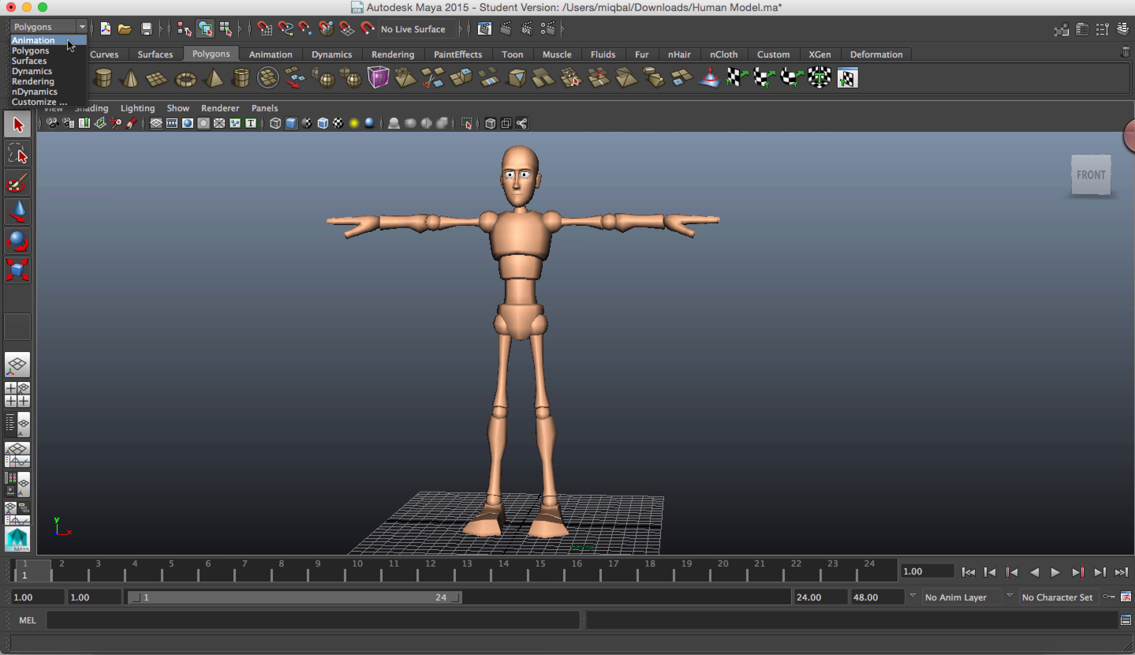
{"action": "left_click", "coordinate": [66, 39]}
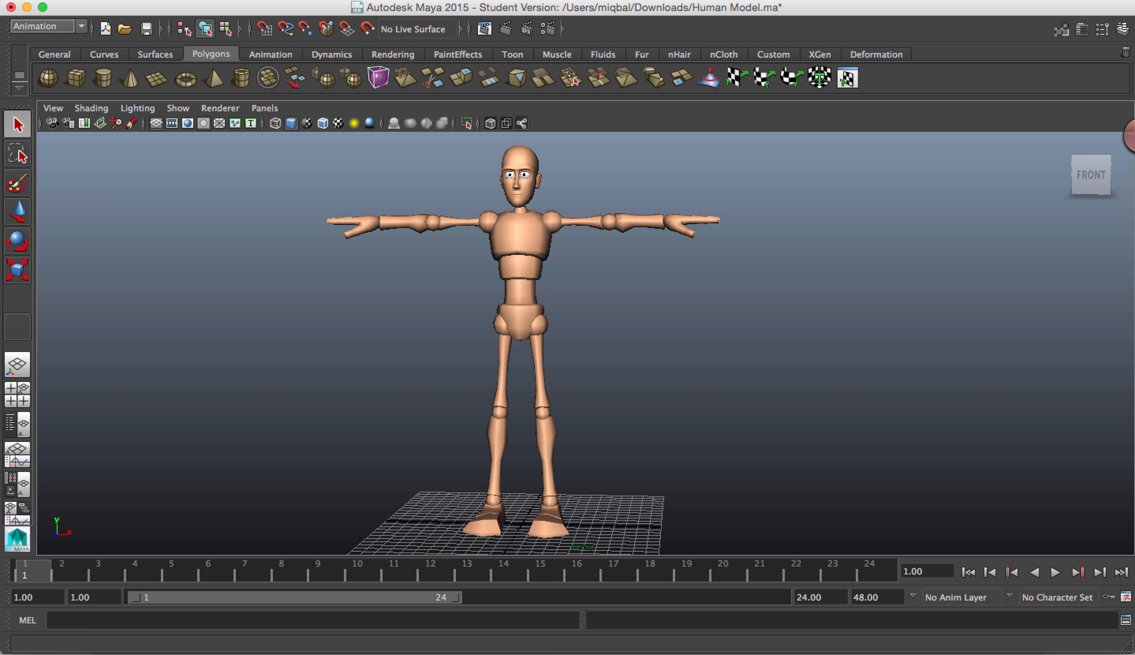
{"action": "left_click", "coordinate": [668, 0]}
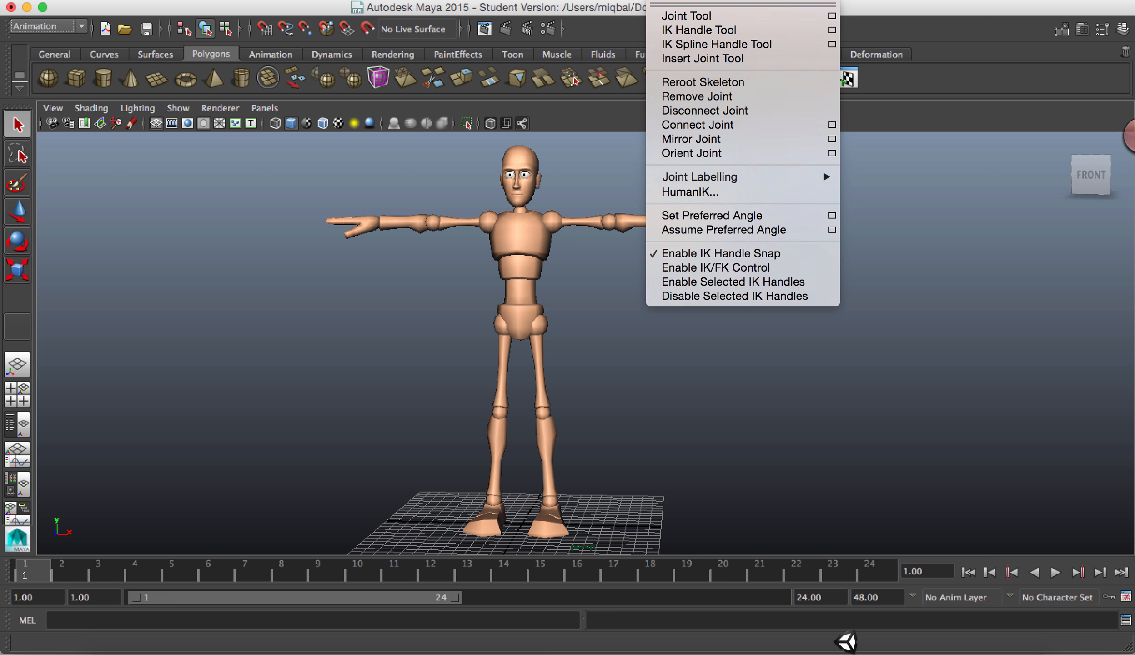
{"action": "left_click", "coordinate": [679, 18]}
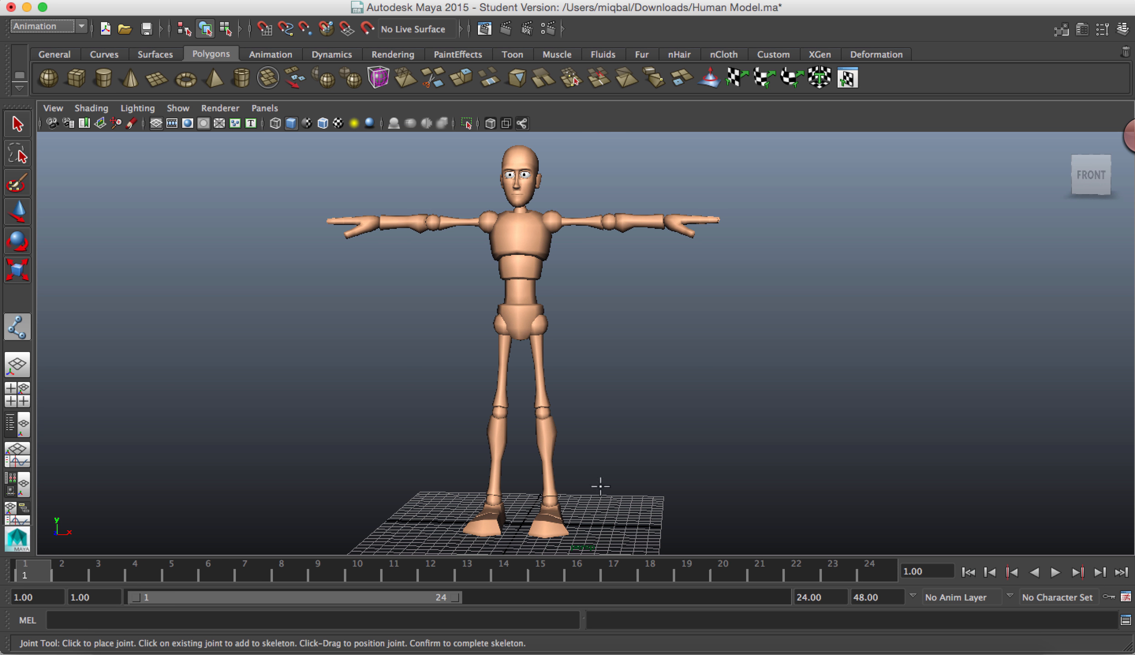
{"action": "left_click_drag", "start_coordinate": [785, 482], "coordinate": [663, 533], "text": "alt"}
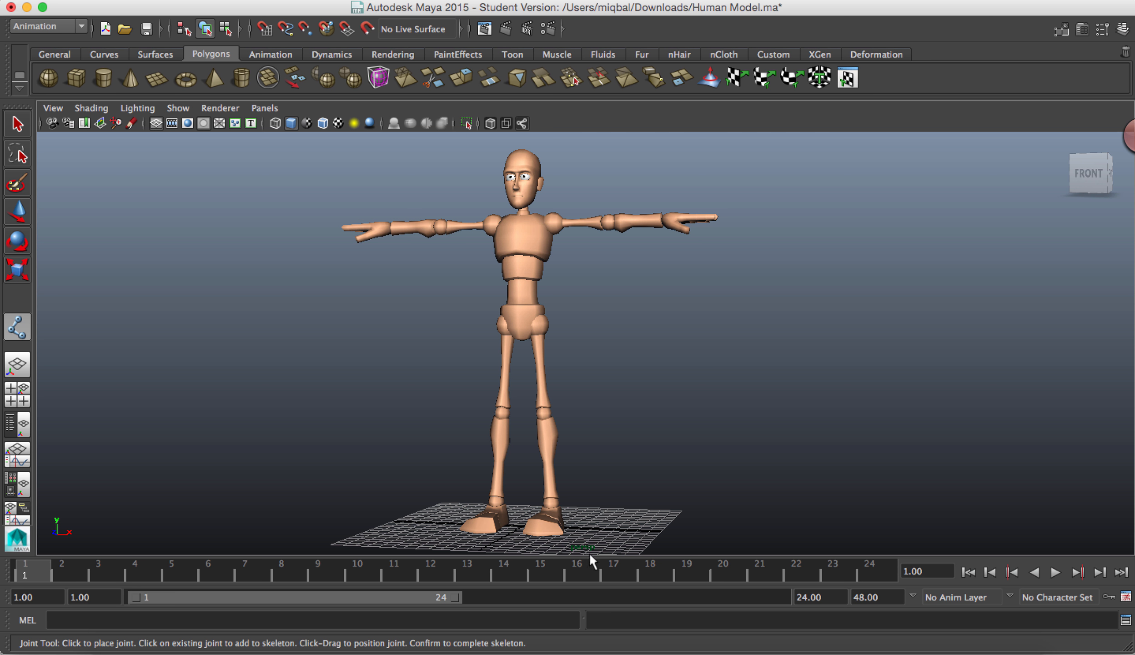
{"action": "mouse_move", "coordinate": [709, 503]}
{"action": "left_mouse_down", "text": "alt"}
{"action": "mouse_move", "coordinate": [694, 502]}
{"action": "mouse_move", "coordinate": [730, 492]}
{"action": "left_mouse_up", "text": "alt"}
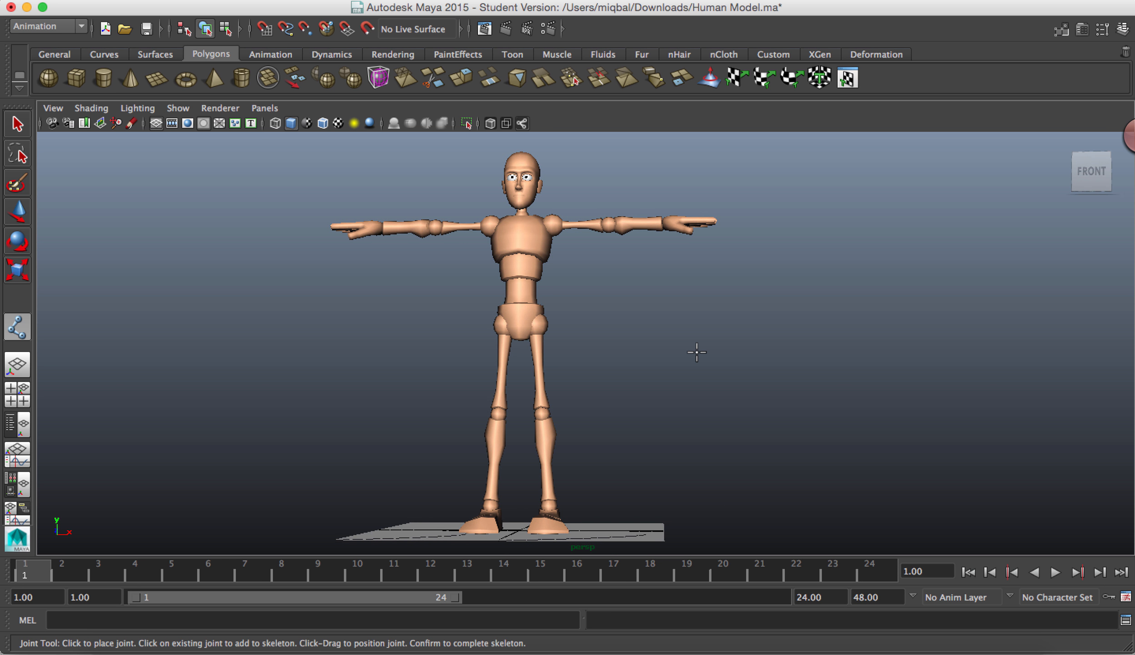
Step: Draw a zigzag chain of five joints beside the human model in the perspective view with the Joint Tool
{"action": "left_click", "coordinate": [659, 2]}
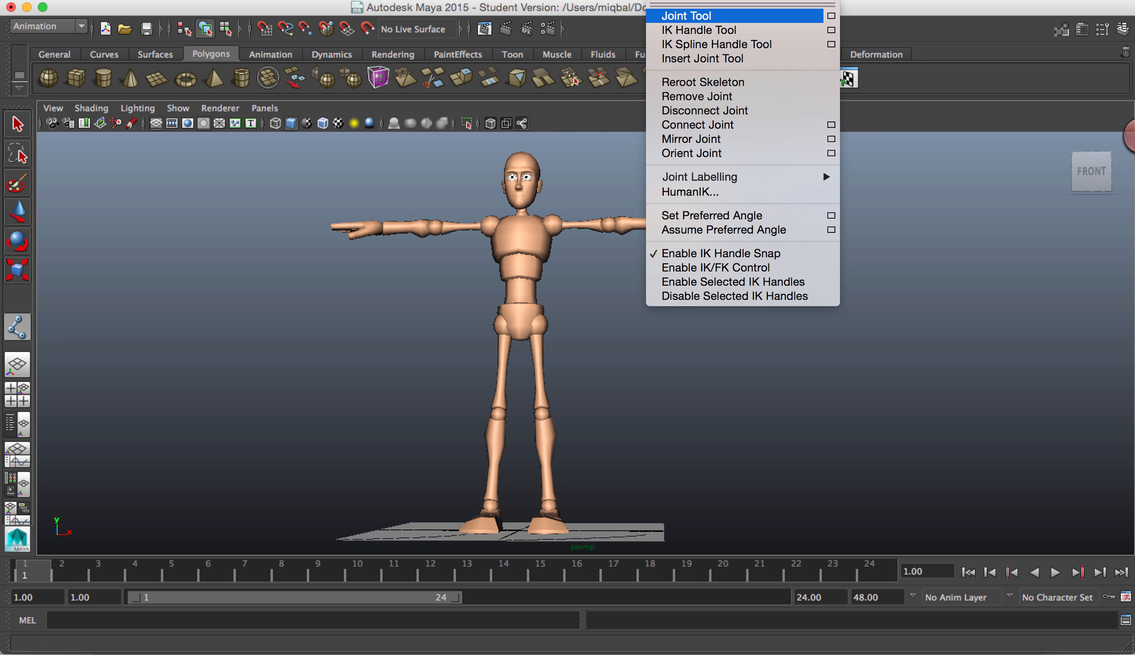
{"action": "left_click", "coordinate": [671, 16]}
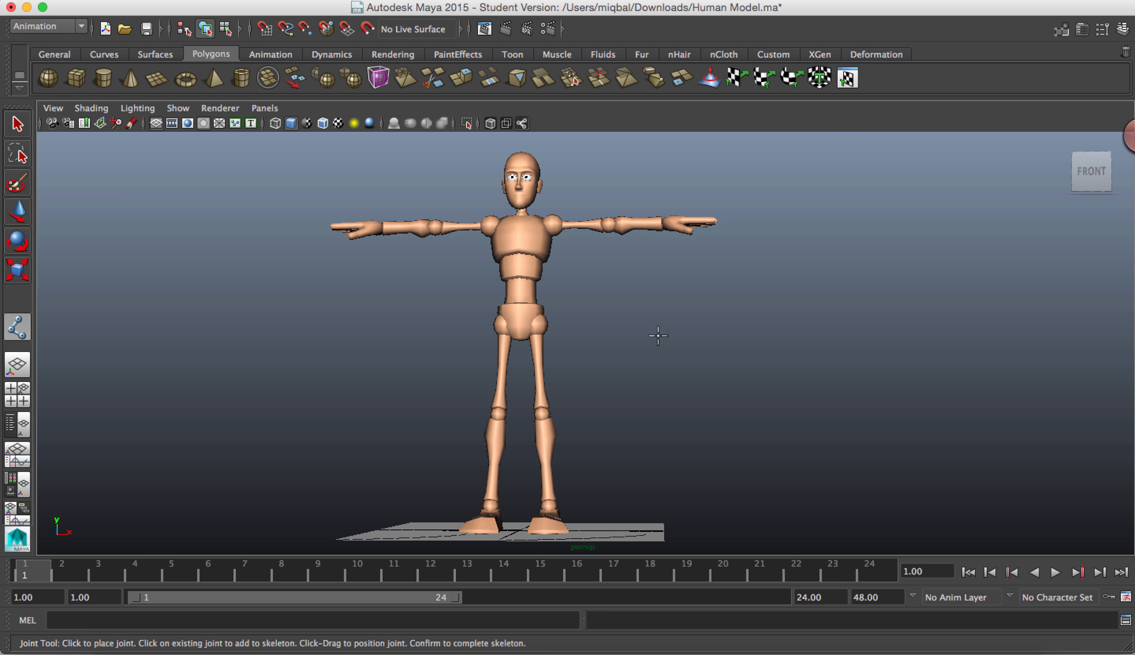
{"action": "scroll", "coordinate": [675, 346], "scroll_direction": "up", "scroll_amount": 4}
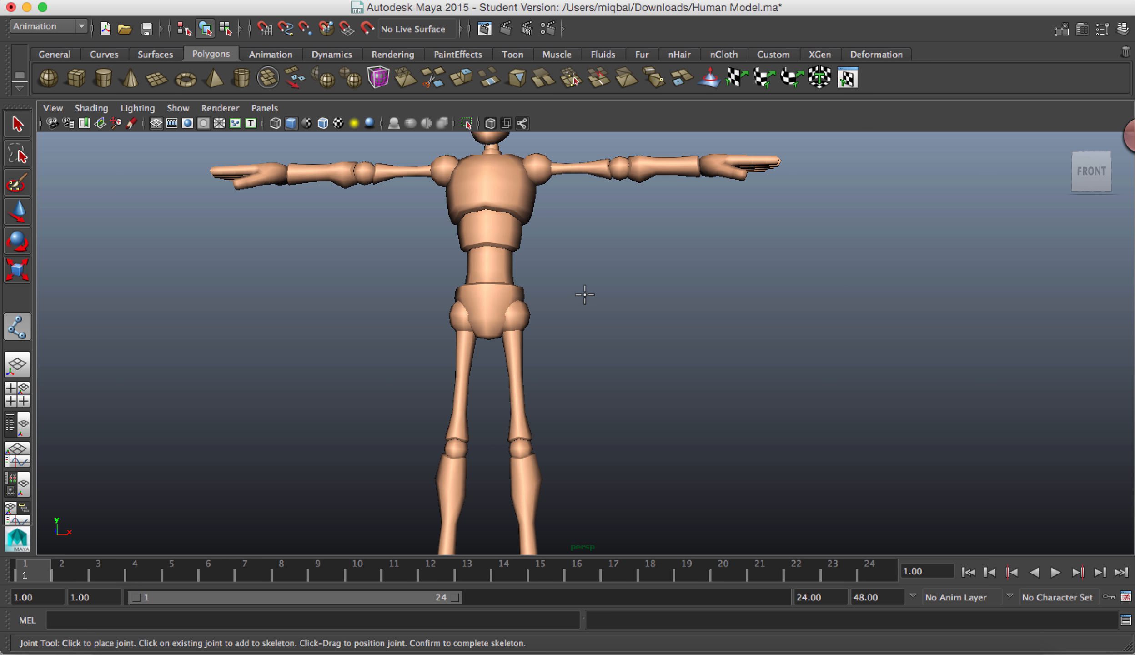
{"action": "scroll", "coordinate": [575, 385], "scroll_direction": "down", "scroll_amount": 4}
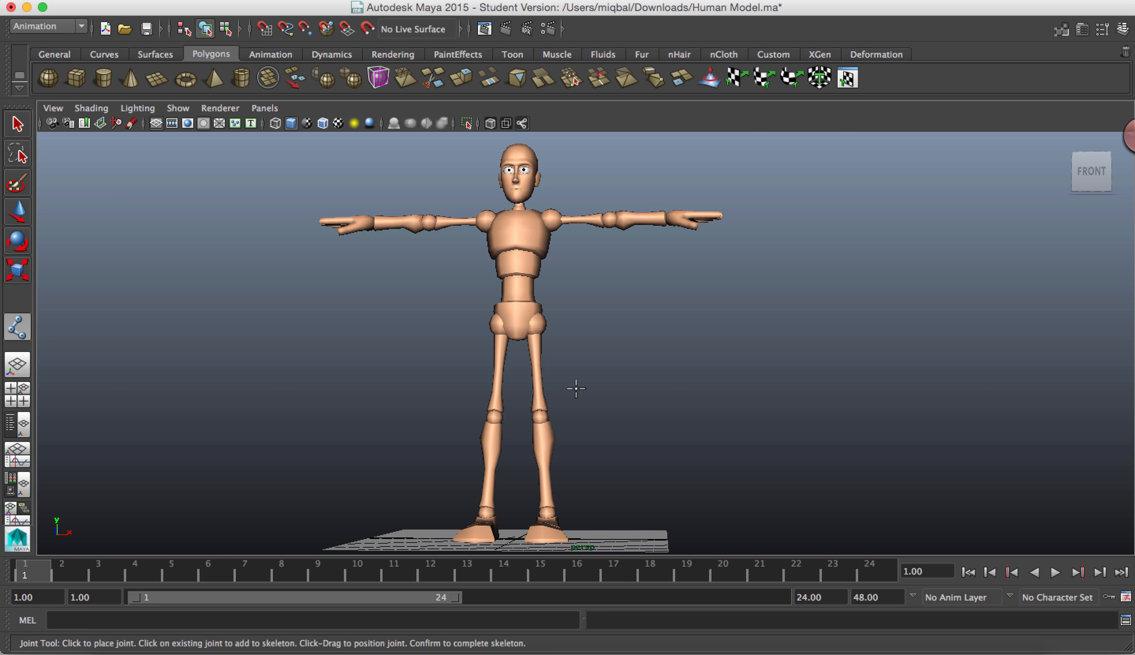
{"action": "left_click_drag", "start_coordinate": [575, 385], "coordinate": [671, 359], "text": "alt"}
{"action": "left_click", "coordinate": [671, 360]}
{"action": "left_click", "coordinate": [721, 439]}
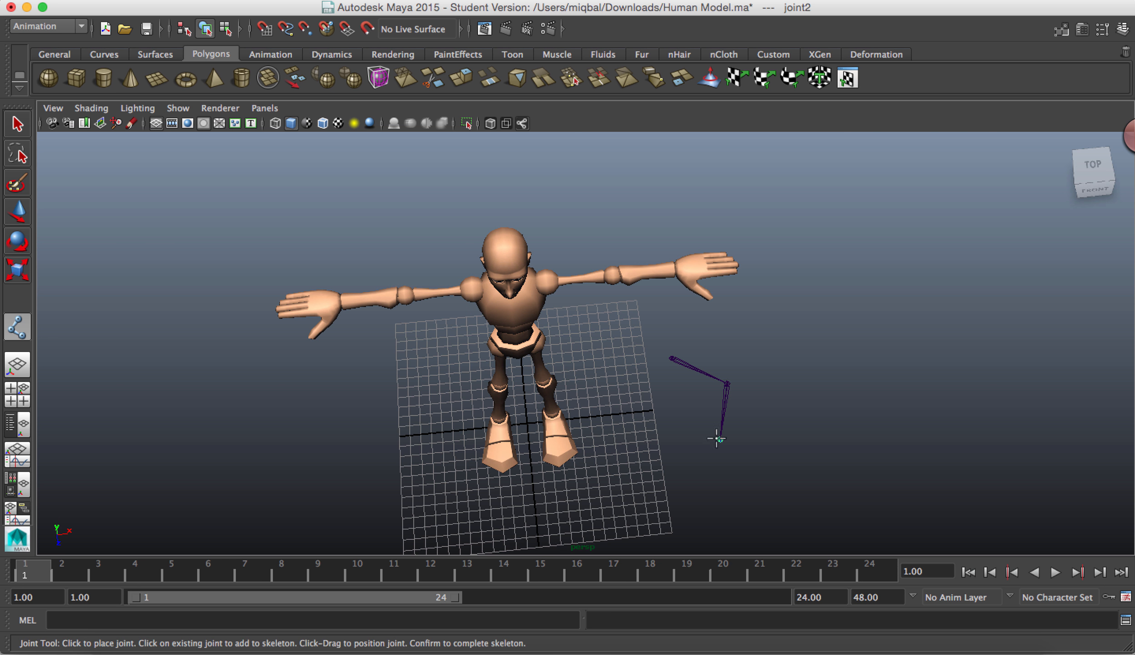
{"action": "left_click", "coordinate": [666, 451]}
{"action": "left_click", "coordinate": [773, 504]}
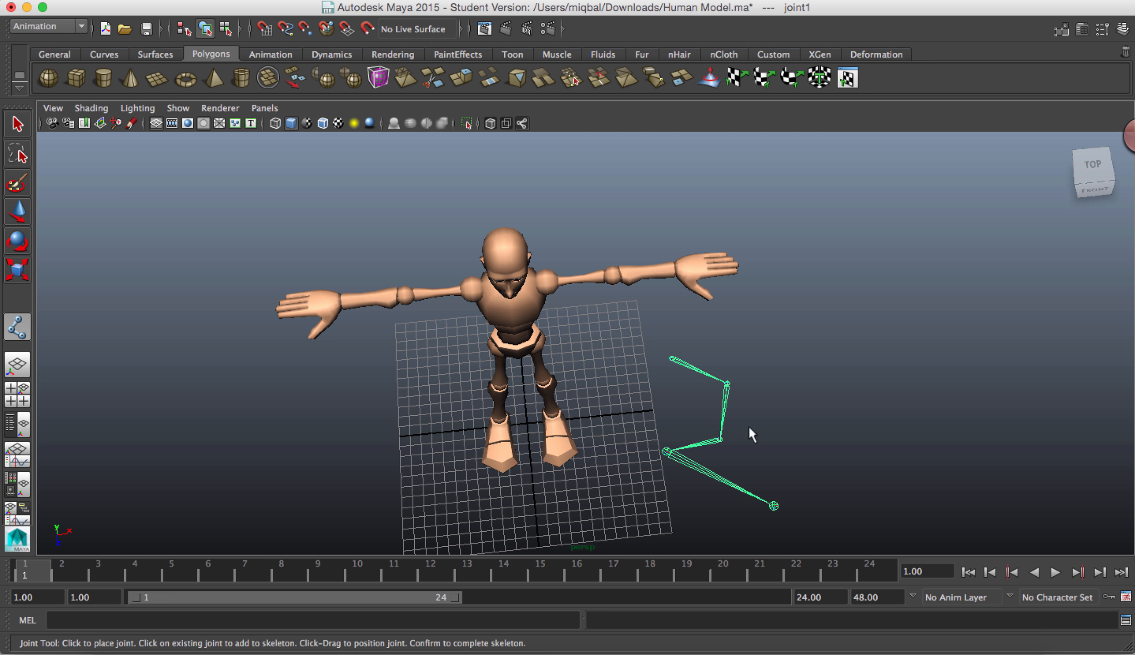
Step: Delete the joint chain drawn in the perspective view
{"action": "left_click_drag", "start_coordinate": [729, 399], "coordinate": [712, 336], "text": "alt"}
{"action": "scroll", "coordinate": [790, 434], "scroll_direction": "down", "scroll_amount": 6}
{"action": "left_click_drag", "start_coordinate": [580, 460], "coordinate": [582, 496], "text": "alt"}
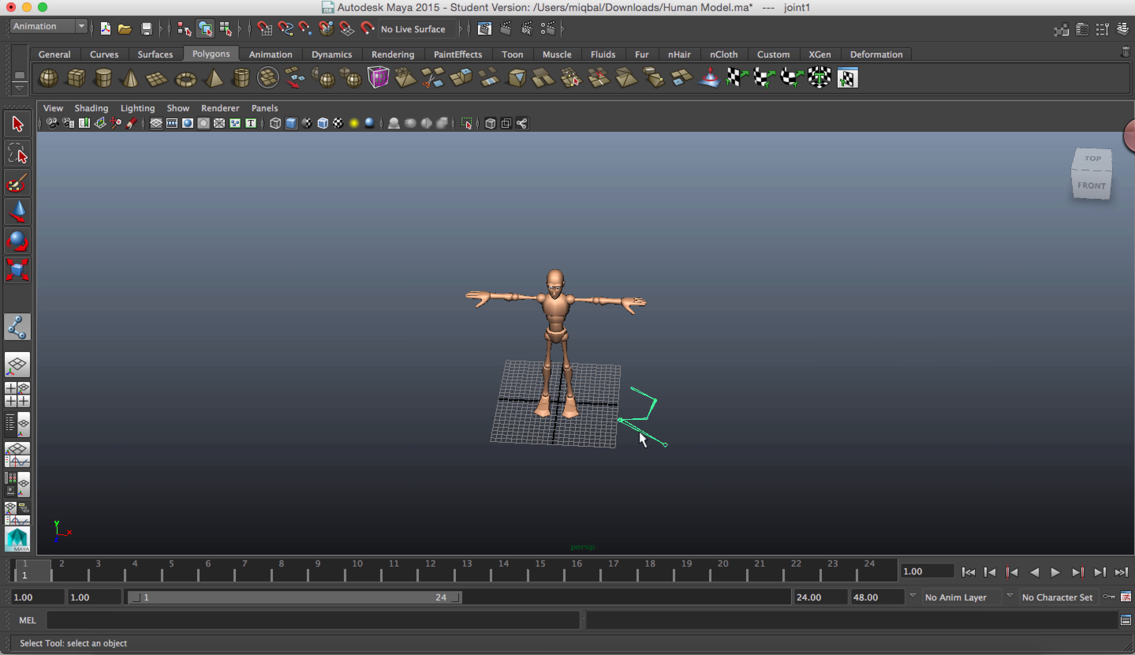
{"action": "key", "text": "Delete"}
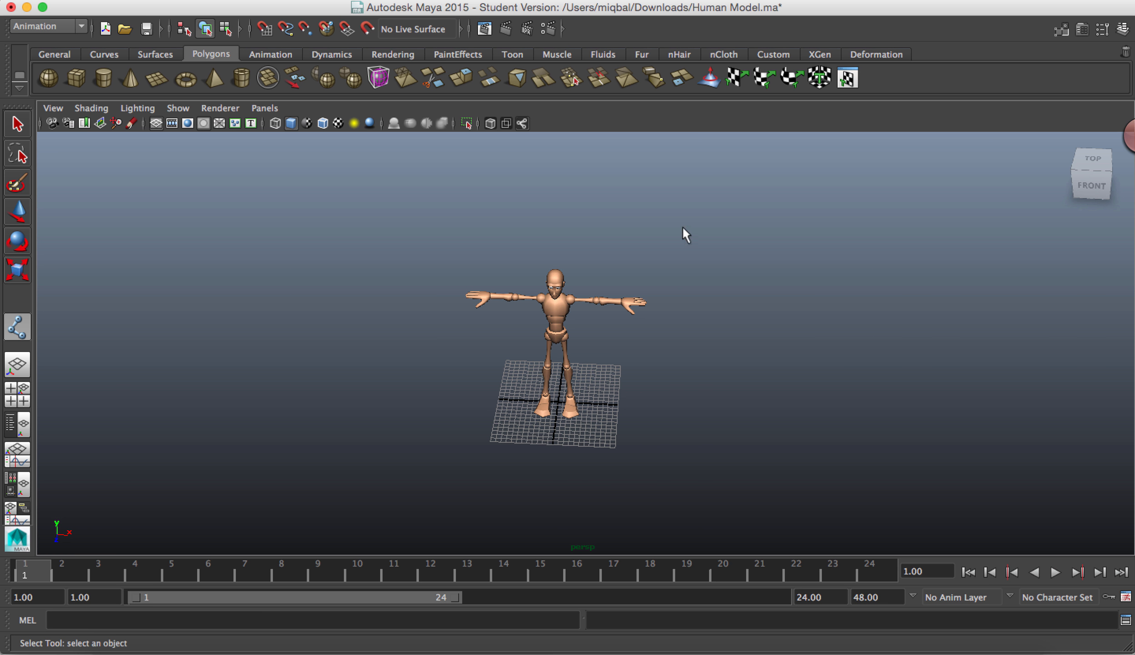
Step: Draw a V-shaped chain of three joints beside the character in the front view, then finish the Joint Tool
{"action": "left_click_drag", "start_coordinate": [642, 345], "coordinate": [629, 276], "text": "alt"}
{"action": "key", "text": "space"}
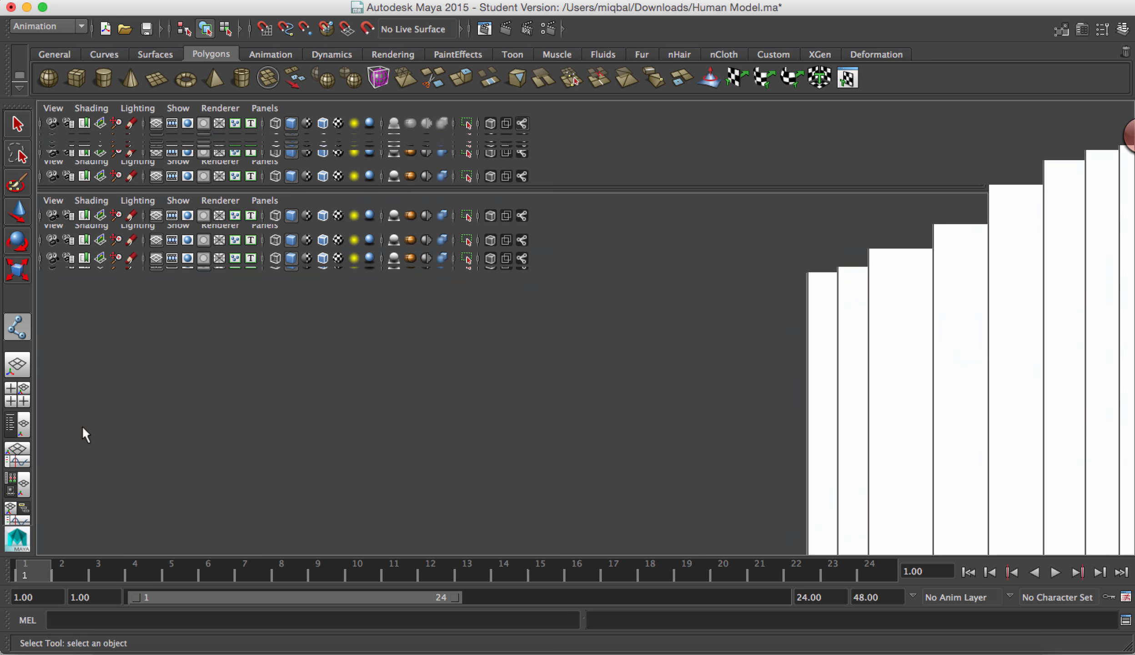
{"action": "key", "text": "space"}
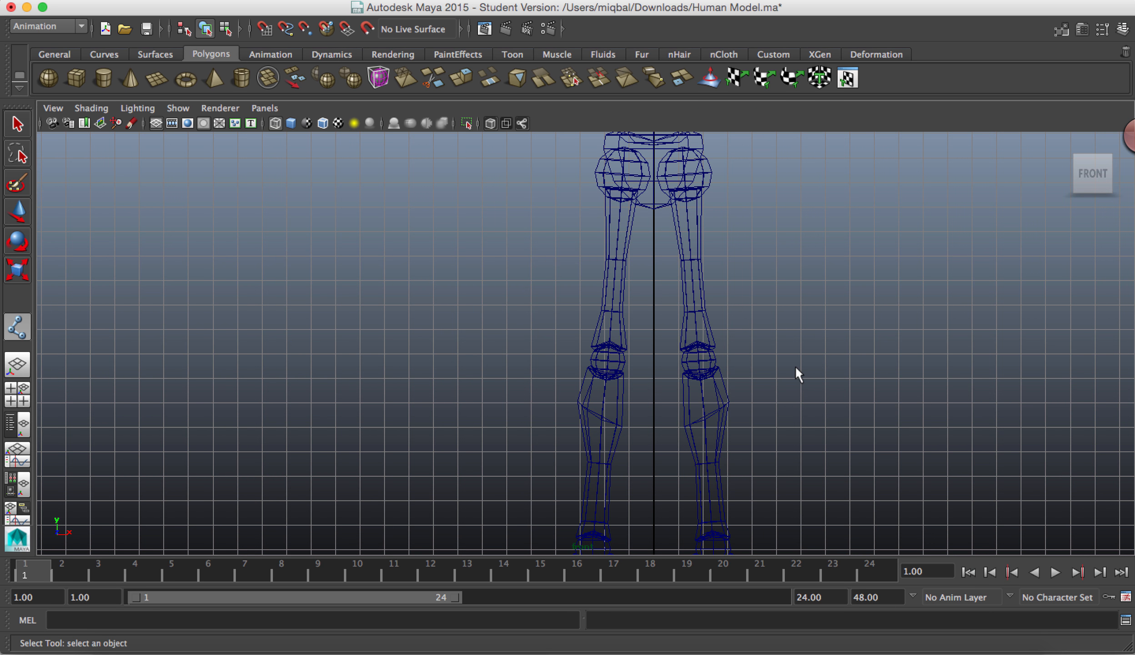
{"action": "right_click_drag", "start_coordinate": [794, 365], "coordinate": [181, 159], "text": "alt"}
{"action": "right_click_drag", "start_coordinate": [840, 426], "coordinate": [577, 258], "text": "alt"}
{"action": "middle_click_drag", "start_coordinate": [649, 283], "coordinate": [571, 339], "text": "alt"}
{"action": "left_click", "coordinate": [666, 0]}
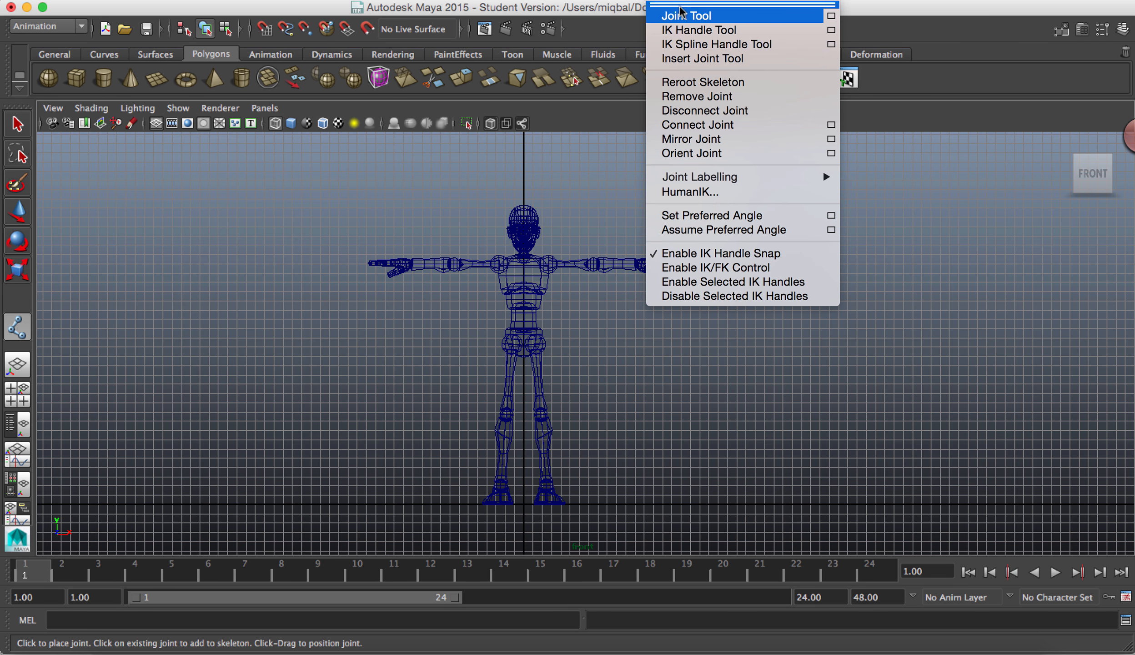
{"action": "left_click", "coordinate": [681, 16]}
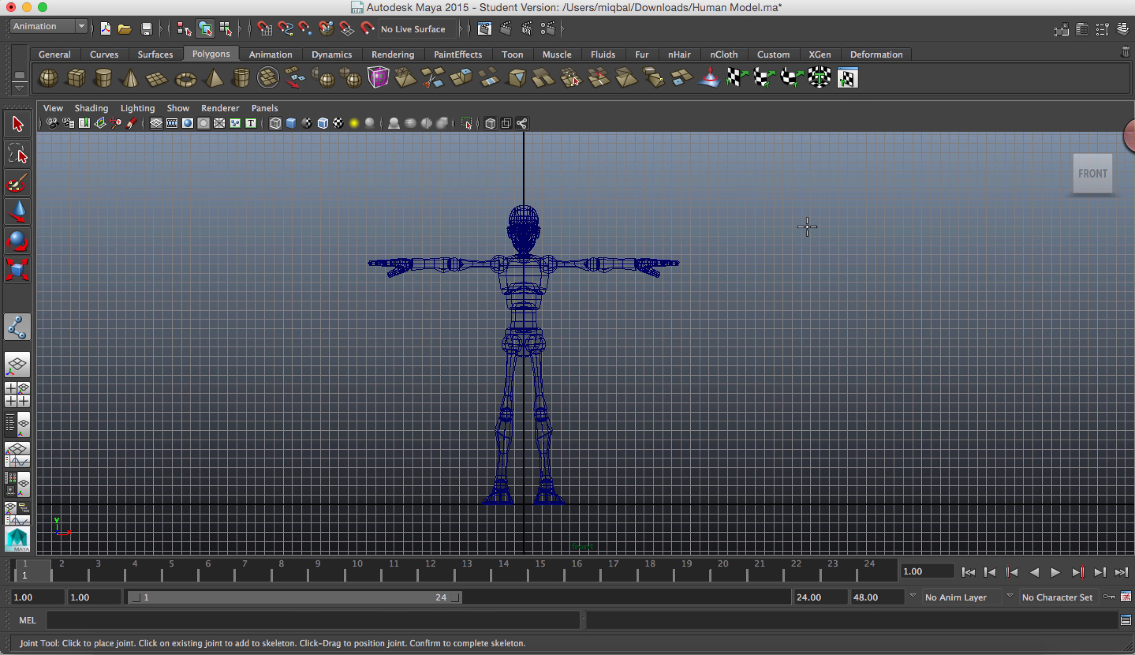
{"action": "left_click", "coordinate": [786, 189]}
{"action": "left_click", "coordinate": [908, 315]}
{"action": "left_click", "coordinate": [792, 417]}
{"action": "key", "text": "q"}
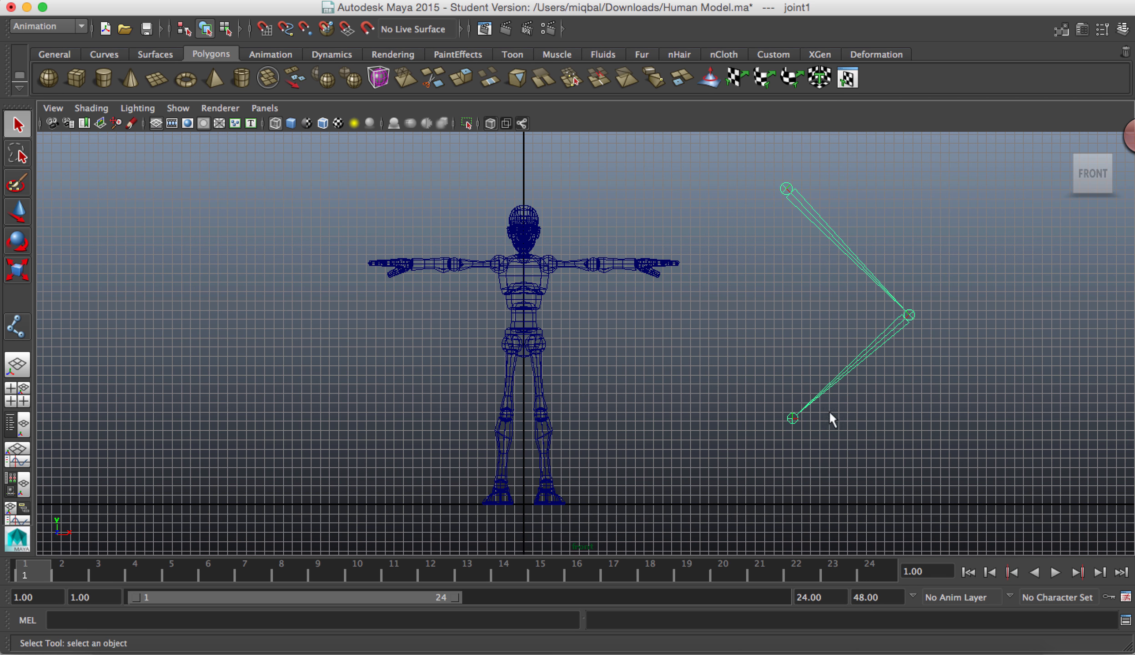
Step: Expand the joint1 hierarchy in the Outliner and select joint2 and joint3 in turn to examine the parenting
{"action": "left_click", "coordinate": [313, 2]}
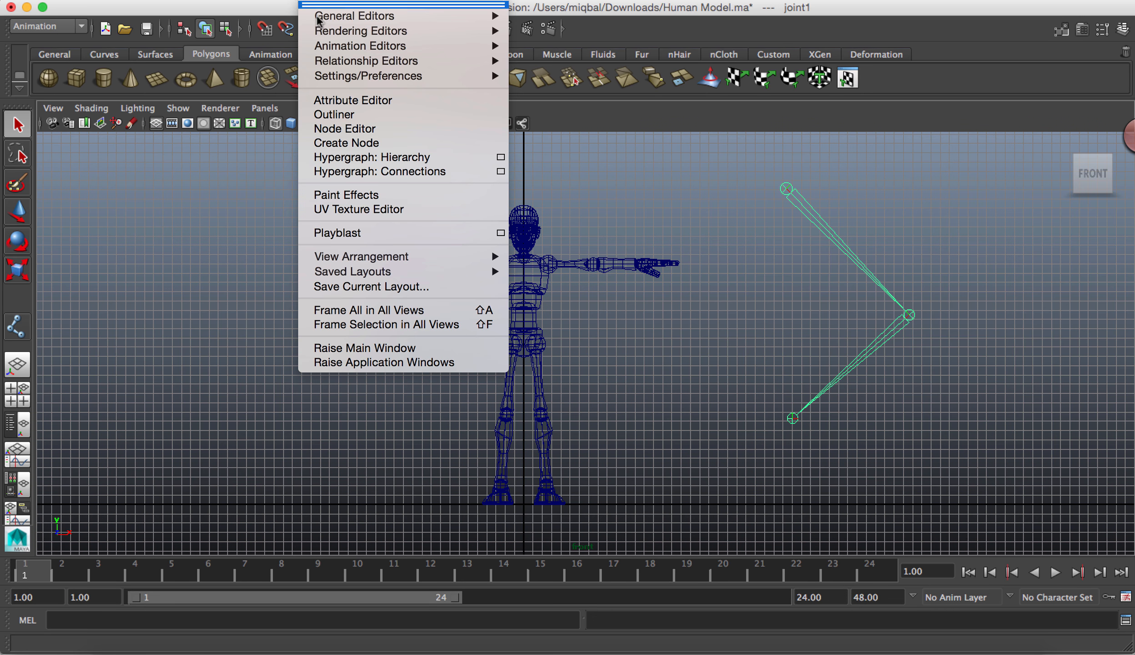
{"action": "left_click", "coordinate": [336, 111]}
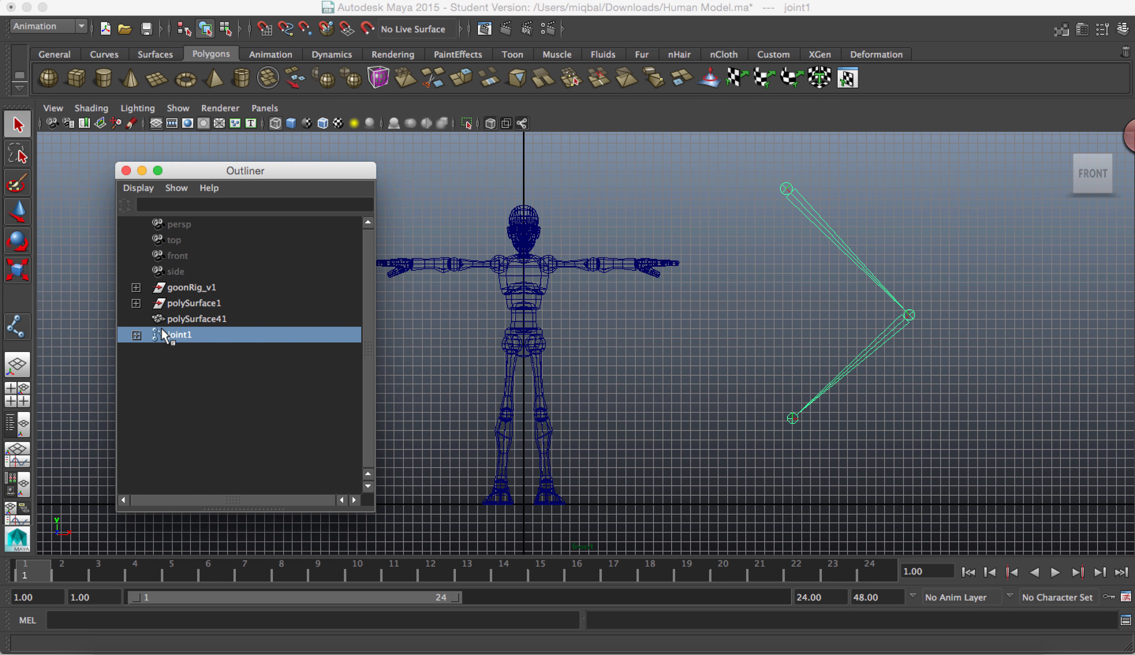
{"action": "left_click", "coordinate": [136, 335]}
{"action": "left_click", "coordinate": [152, 350]}
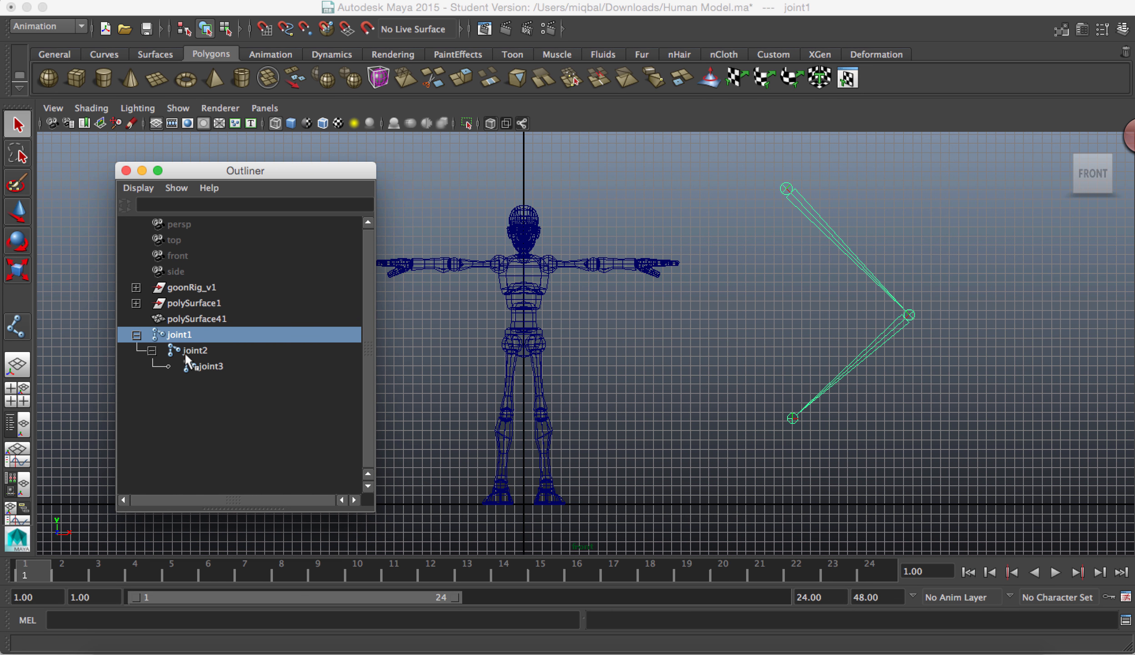
{"action": "left_click", "coordinate": [172, 352]}
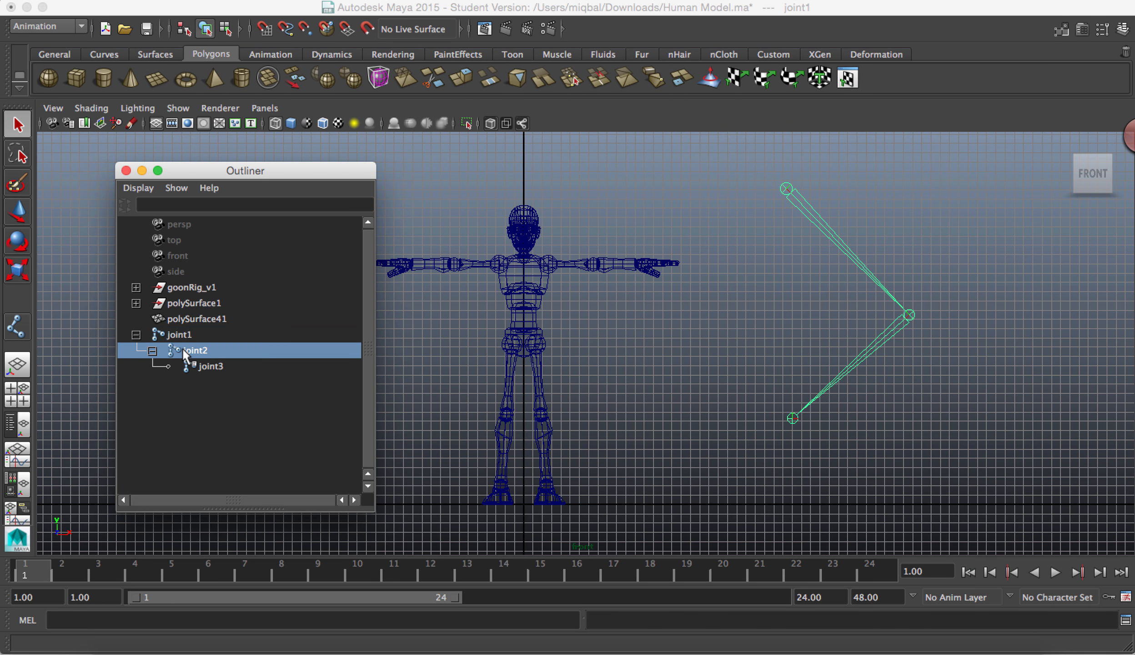
{"action": "left_click", "coordinate": [203, 368]}
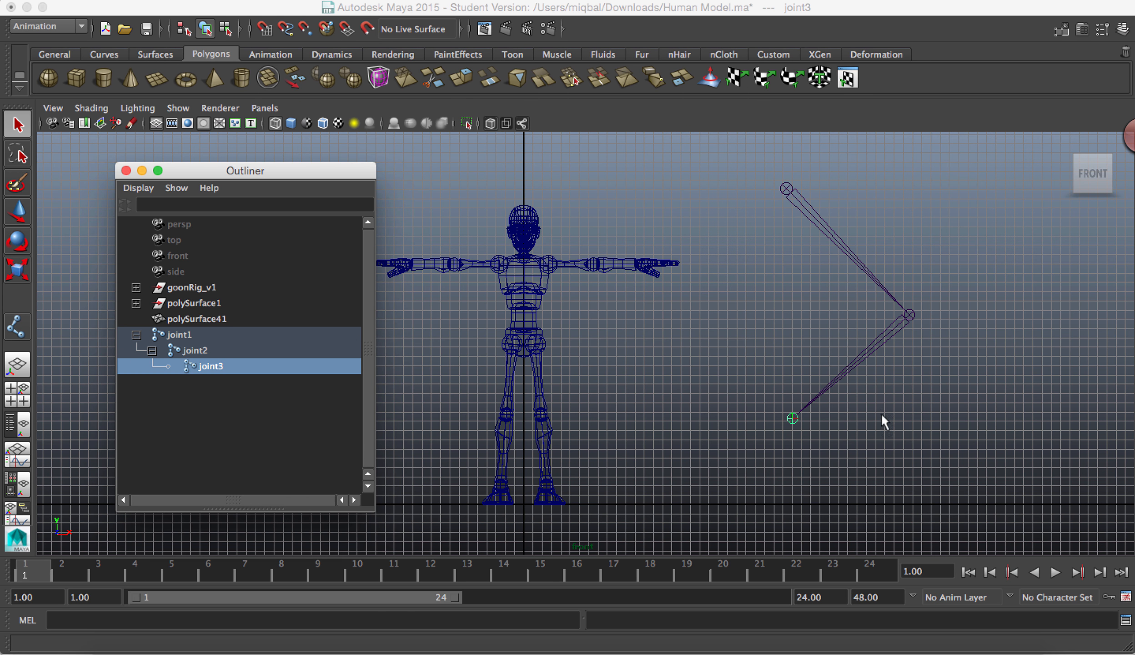
Step: Move joint1 along X away from the character and rotate it about -6.8 degrees around Z
{"action": "left_click", "coordinate": [179, 335]}
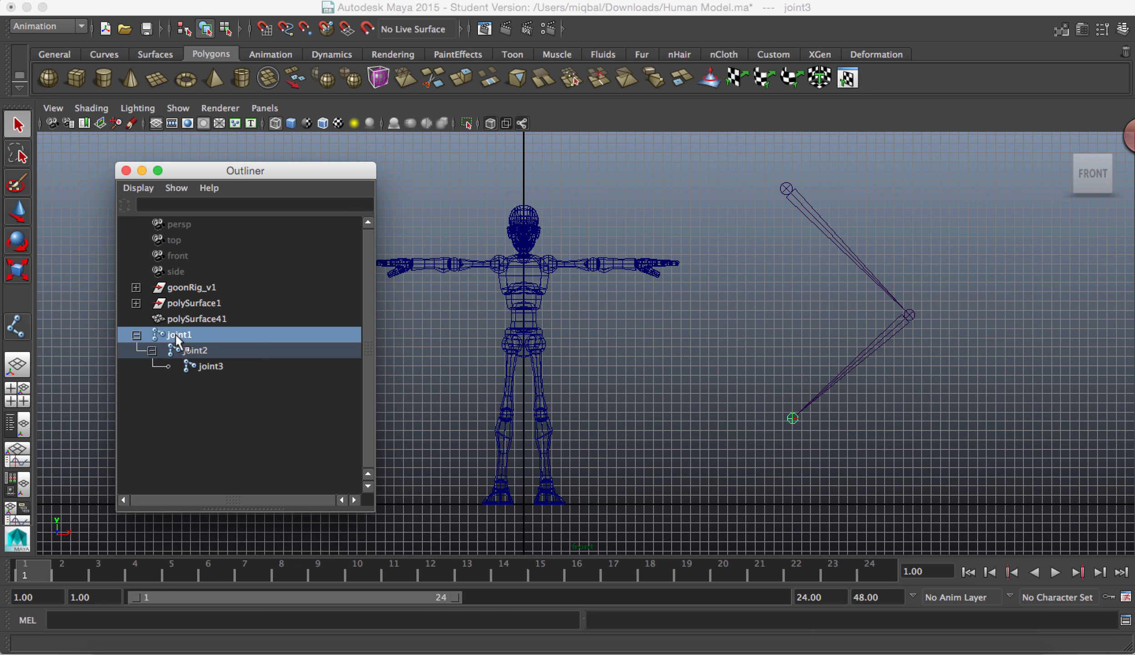
{"action": "left_click", "coordinate": [17, 211]}
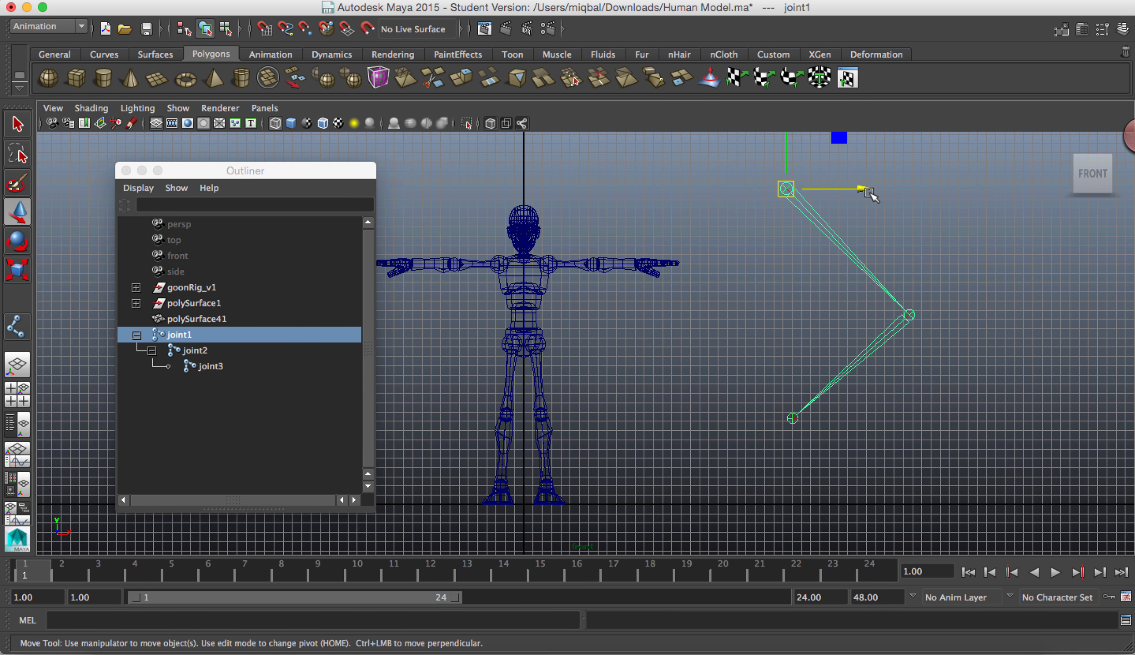
{"action": "left_click_drag", "start_coordinate": [868, 189], "coordinate": [965, 373]}
{"action": "key", "text": "e"}
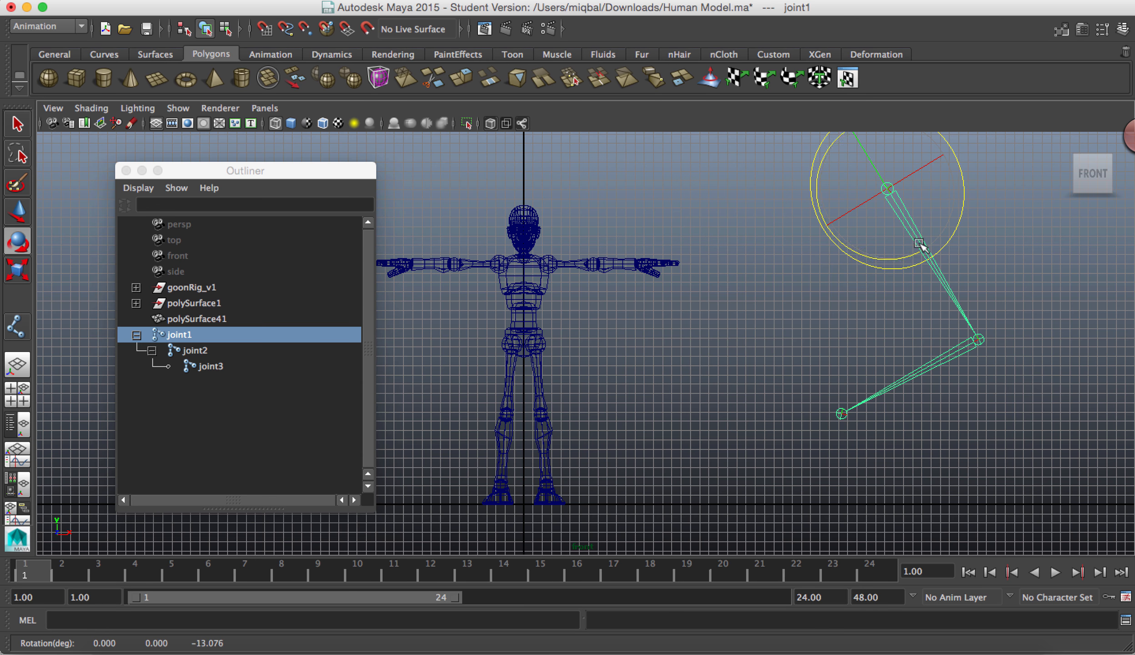
{"action": "mouse_move", "coordinate": [968, 203]}
{"action": "left_mouse_down"}
{"action": "mouse_move", "coordinate": [866, 259]}
{"action": "mouse_move", "coordinate": [943, 241]}
{"action": "mouse_move", "coordinate": [971, 204]}
{"action": "left_mouse_up"}
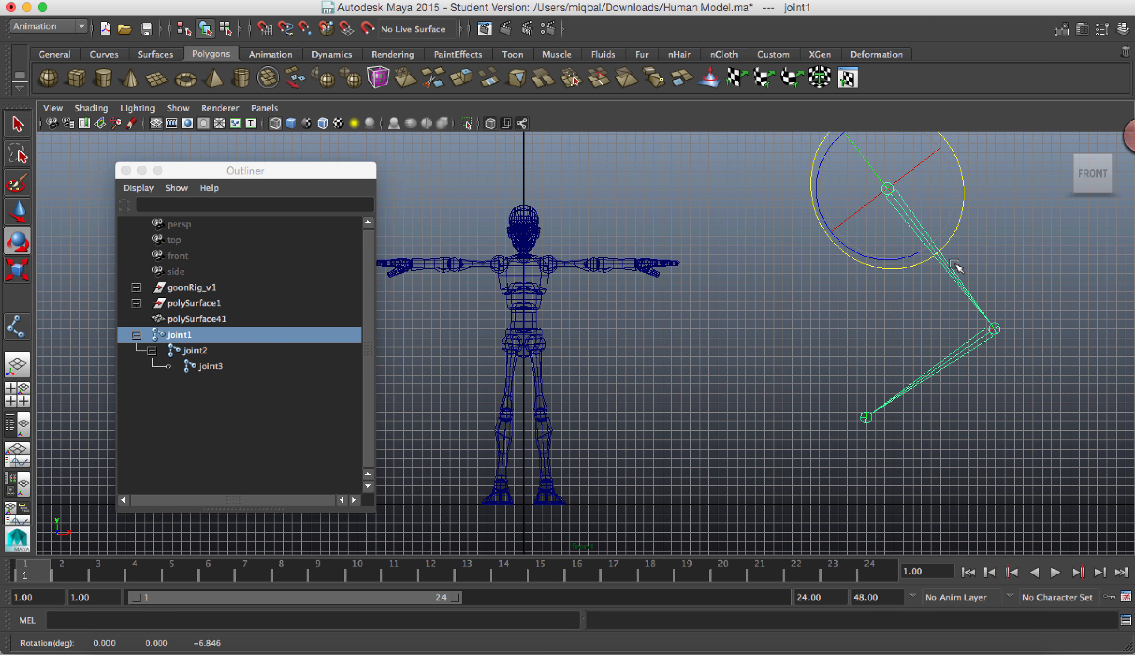
Step: Move joint1 to about X 32.9, Y 30.7 in the front view to shift the whole chain
{"action": "key", "text": "w"}
{"action": "left_click_drag", "start_coordinate": [922, 189], "coordinate": [827, 220]}
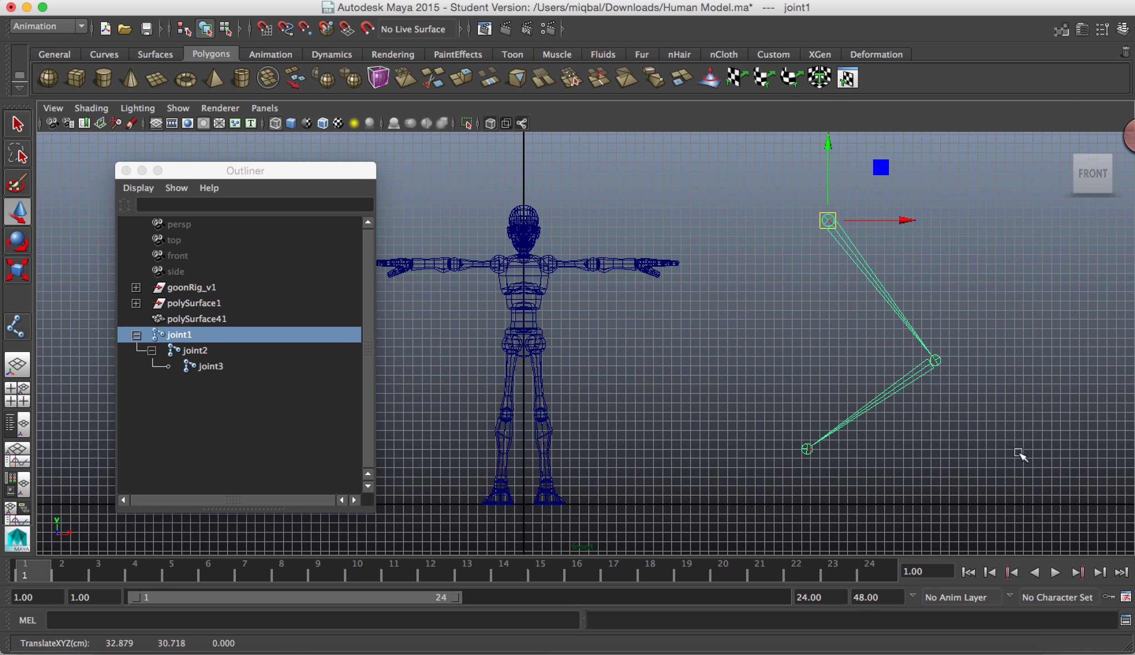
Step: Move joint2 toward the character and back out to about X 43.9, Y 16.0, and rotate it around Z so the lower bone swings downward
{"action": "left_click", "coordinate": [936, 364]}
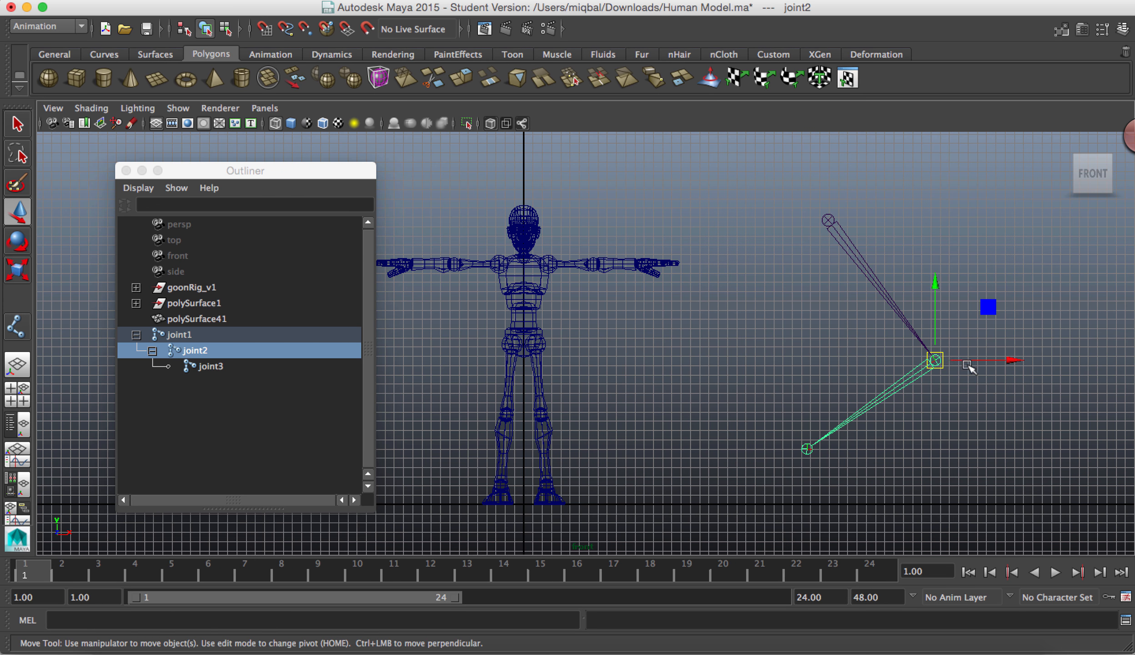
{"action": "left_click_drag", "start_coordinate": [939, 367], "coordinate": [692, 387]}
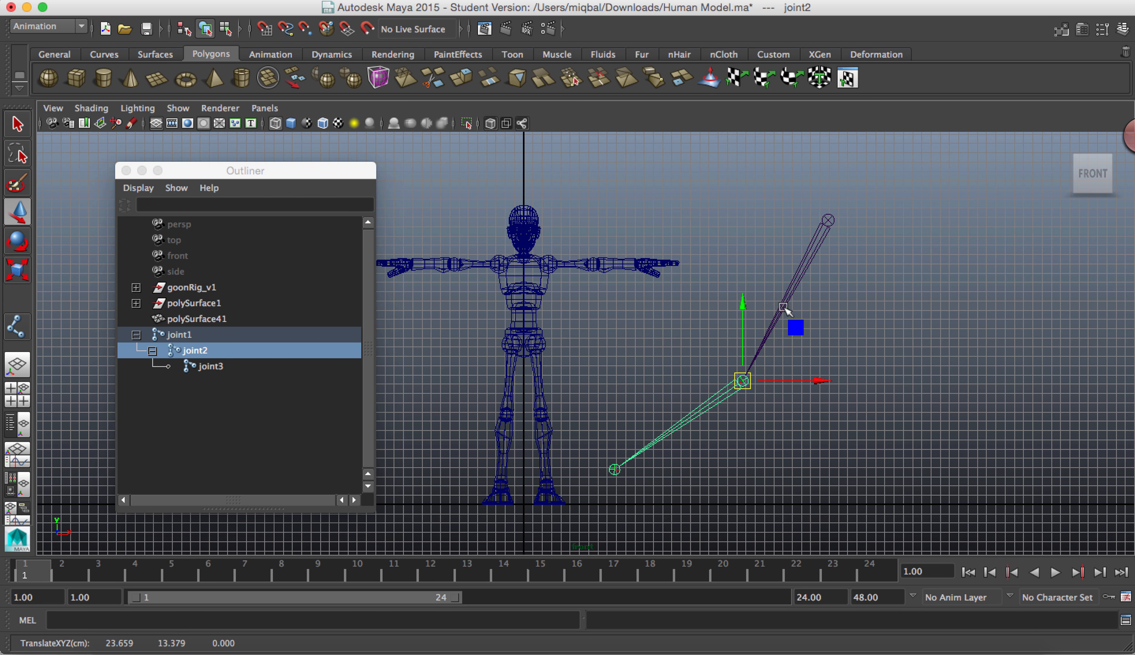
{"action": "left_click_drag", "start_coordinate": [727, 385], "coordinate": [916, 361]}
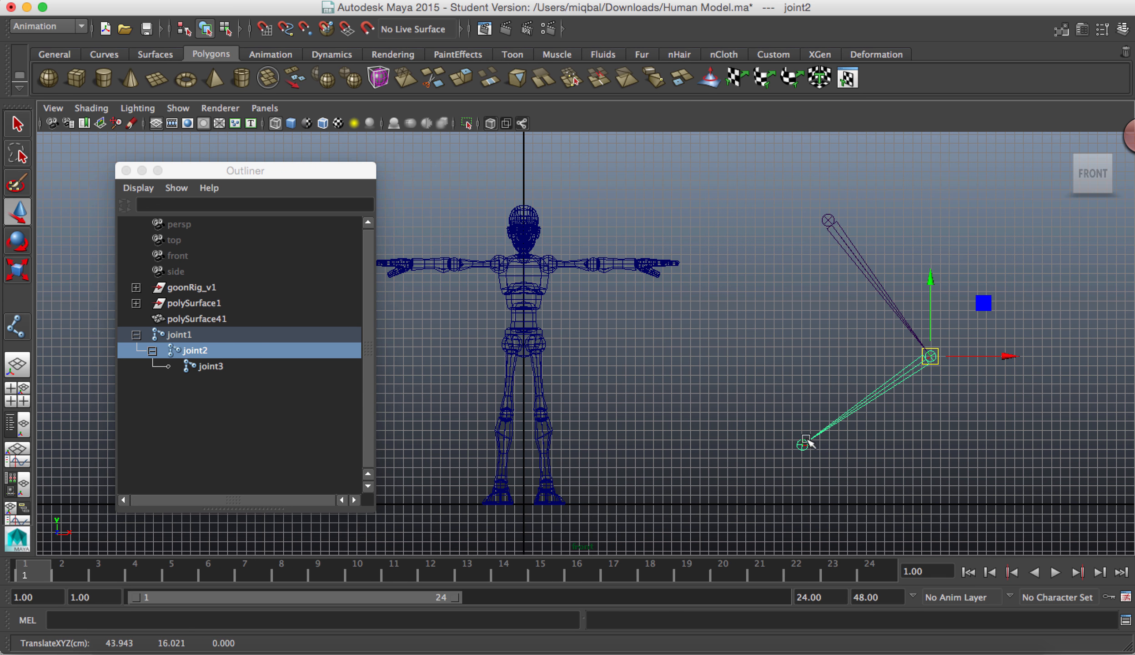
{"action": "key", "text": "e"}
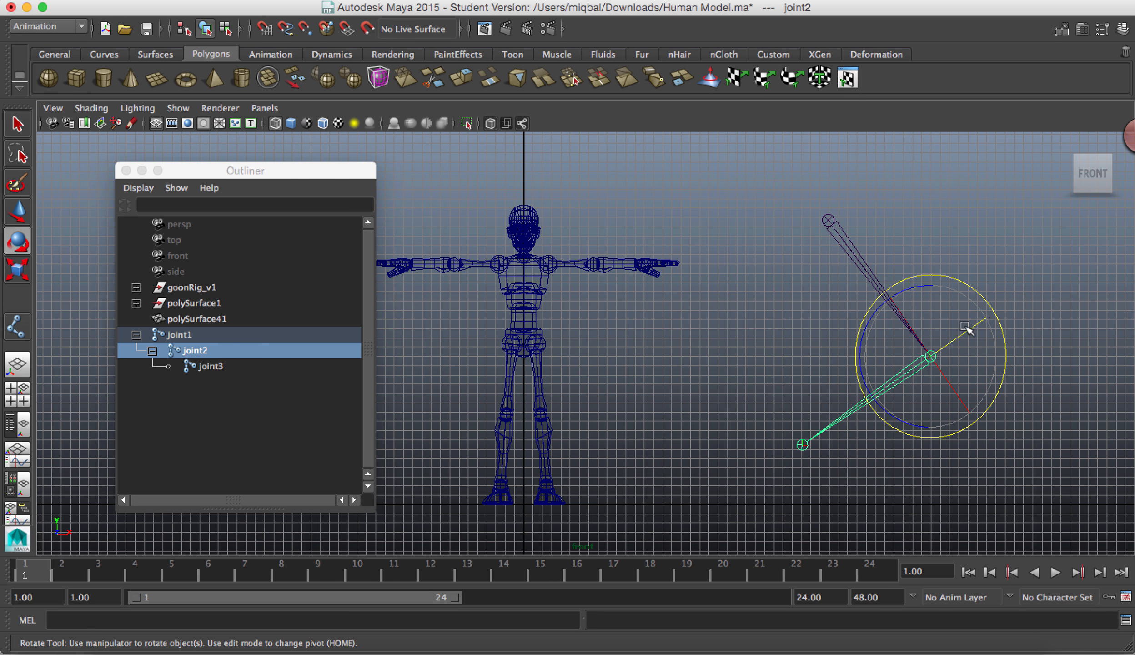
{"action": "left_click_drag", "start_coordinate": [990, 307], "coordinate": [947, 263]}
Step: Delete the whole test joint chain from its root, joint1
{"action": "left_click", "coordinate": [810, 323]}
{"action": "left_click", "coordinate": [835, 225]}
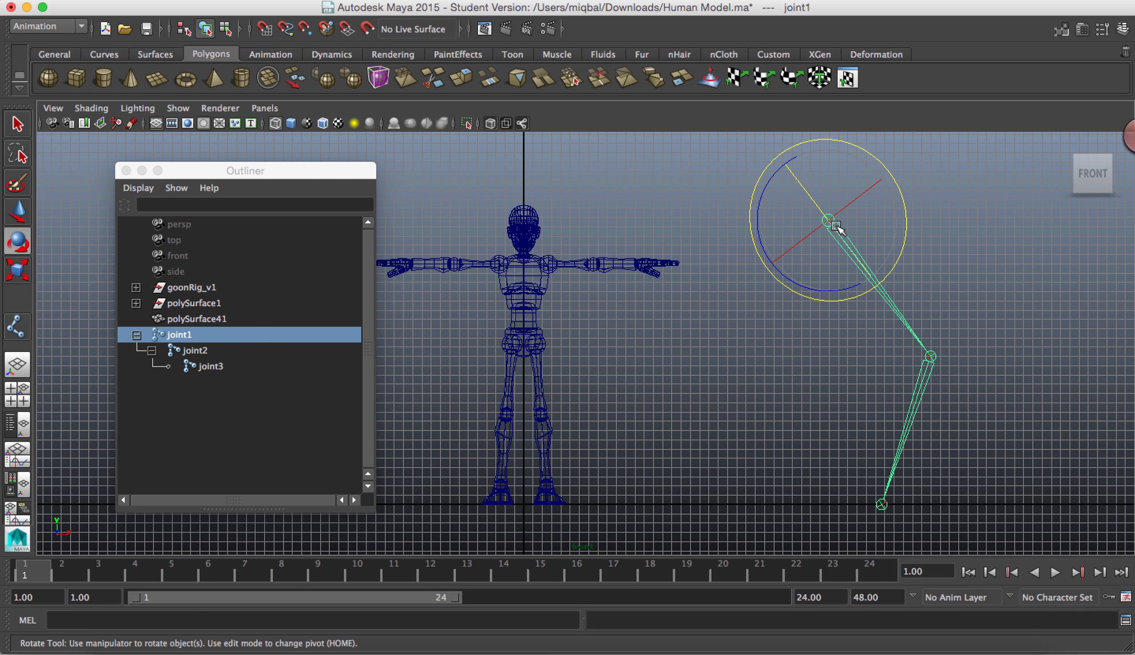
{"action": "key", "text": "Delete"}
Step: Start a new joint chain on the character's centre line with the Joint Tool, placing one joint at the waist and one at the chest
{"action": "right_click_drag", "start_coordinate": [577, 395], "coordinate": [1107, 527], "text": "alt"}
{"action": "middle_click_drag", "start_coordinate": [547, 359], "coordinate": [726, 439], "text": "alt"}
{"action": "right_click_drag", "start_coordinate": [734, 438], "coordinate": [823, 470], "text": "alt"}
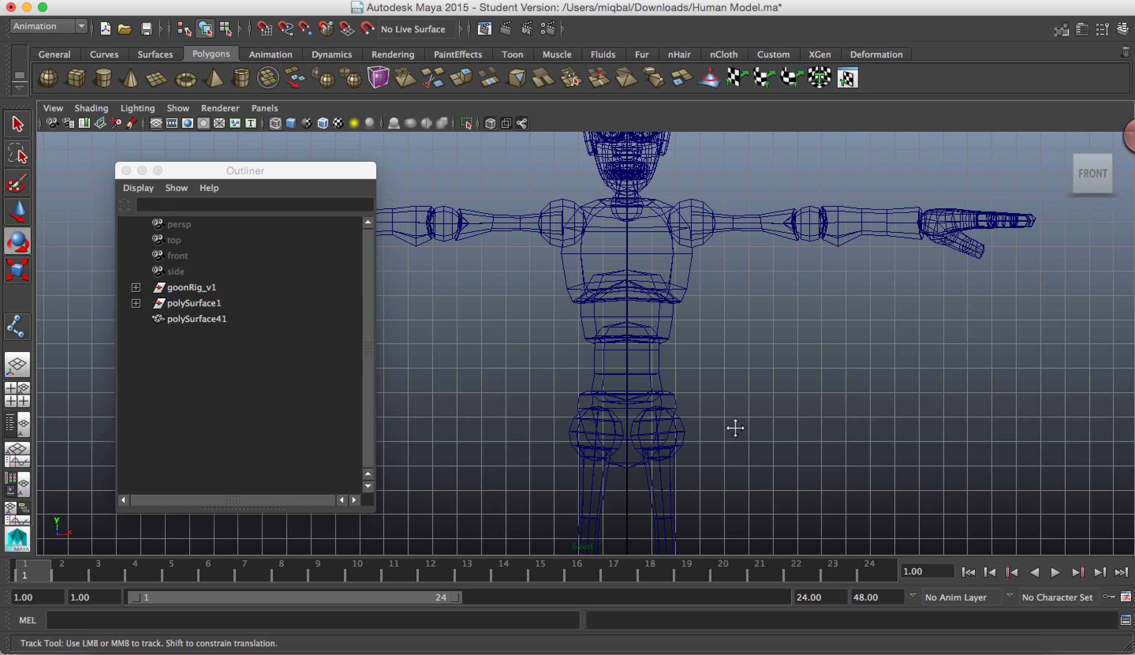
{"action": "middle_click_drag", "start_coordinate": [735, 425], "coordinate": [742, 460], "text": "alt"}
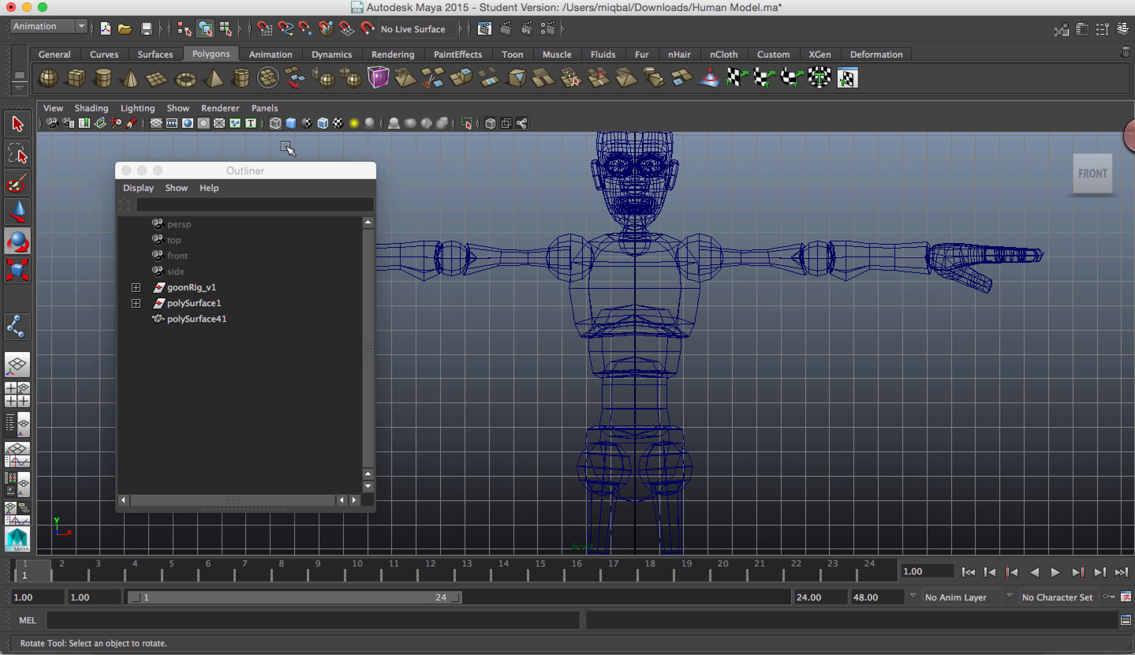
{"action": "left_click_drag", "start_coordinate": [278, 169], "coordinate": [199, 137]}
{"action": "left_click", "coordinate": [654, 1]}
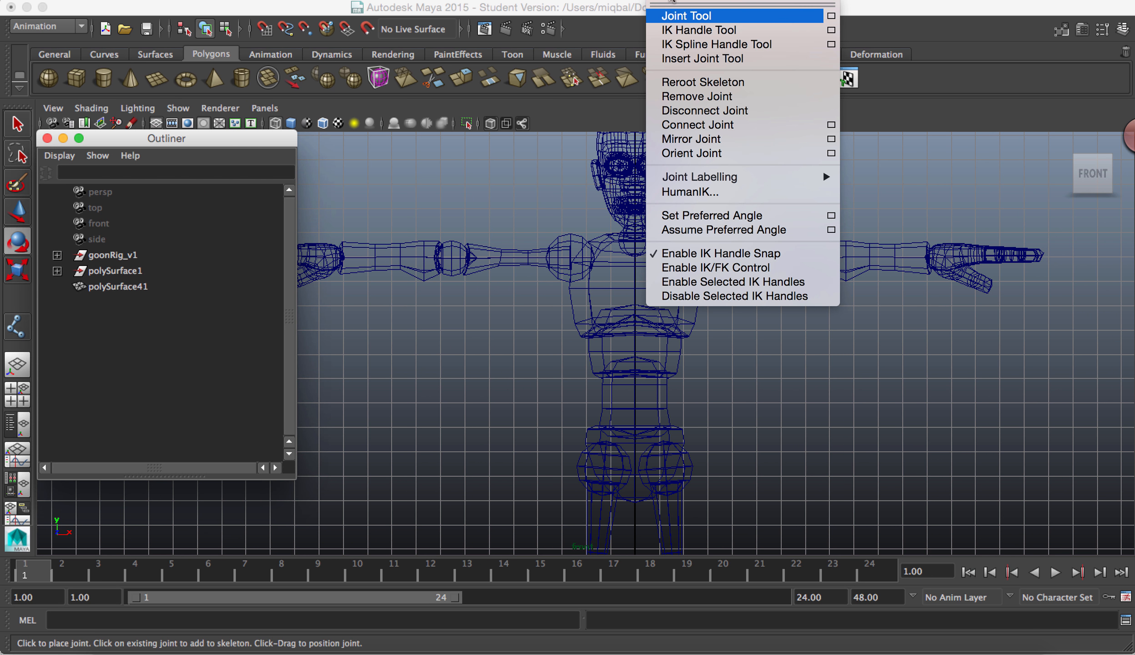
{"action": "left_click", "coordinate": [668, 11]}
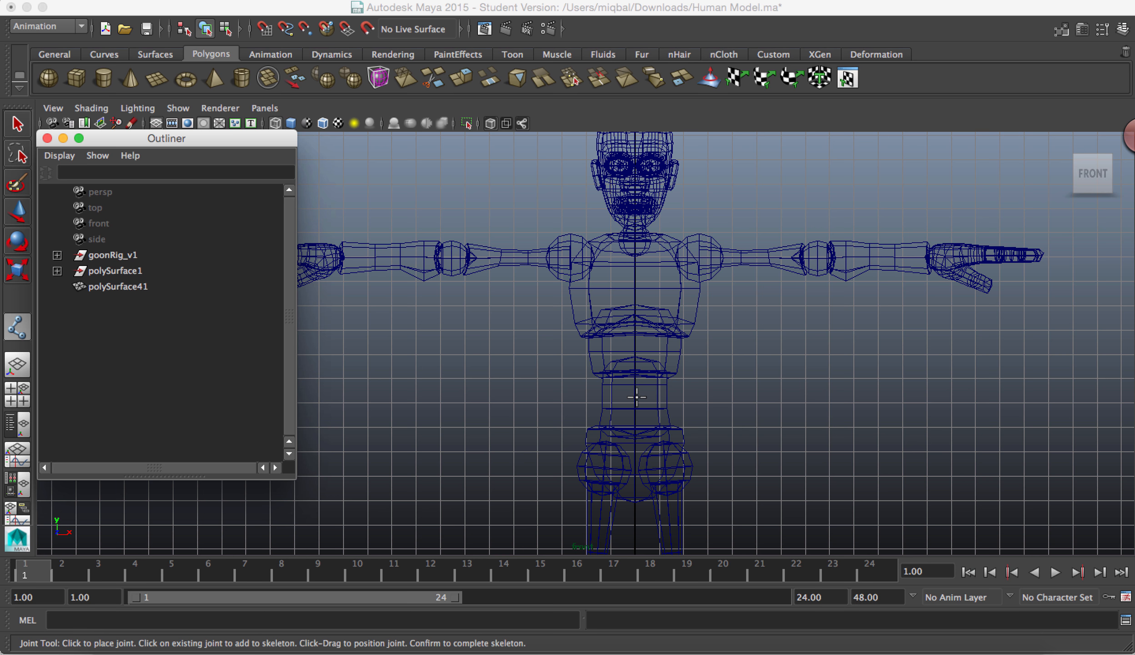
{"action": "left_click", "coordinate": [635, 397]}
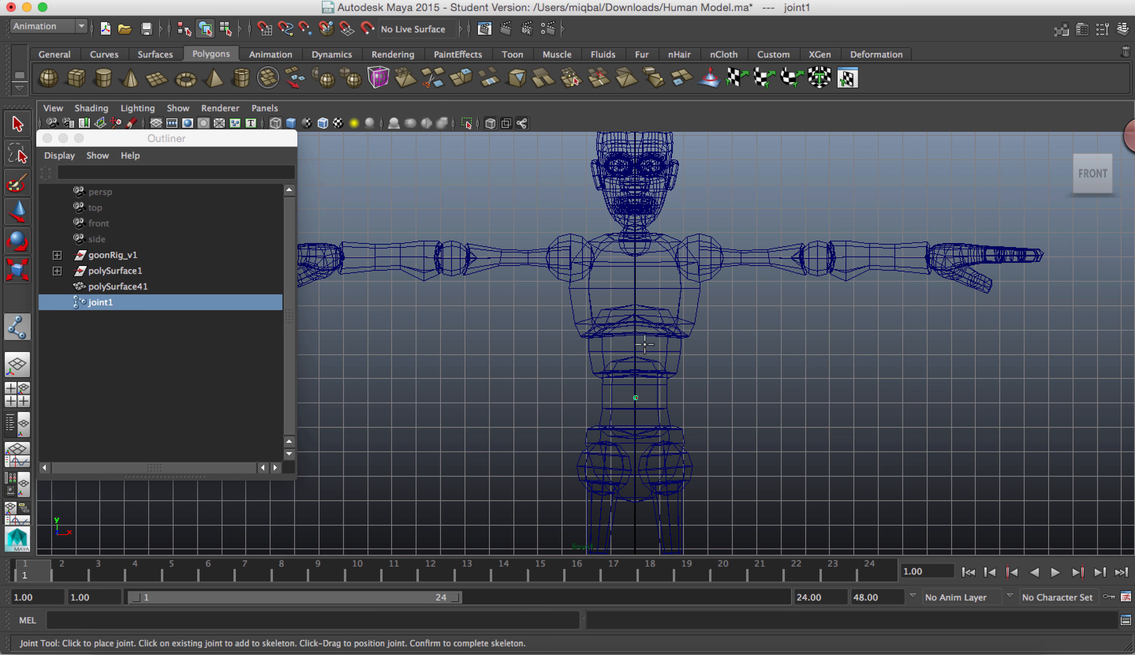
{"action": "left_click", "coordinate": [635, 308]}
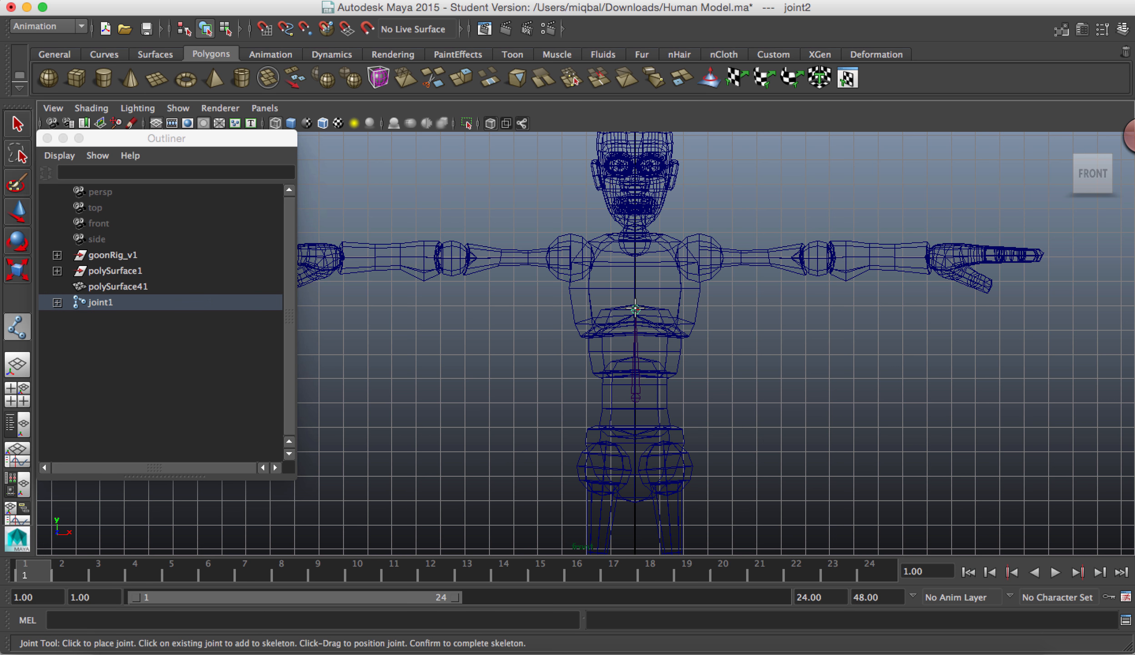
Step: Continue the chain with joints at the character's left shoulder, elbow and wrist, and finish the Joint Tool
{"action": "left_click", "coordinate": [694, 256]}
{"action": "left_click", "coordinate": [819, 260]}
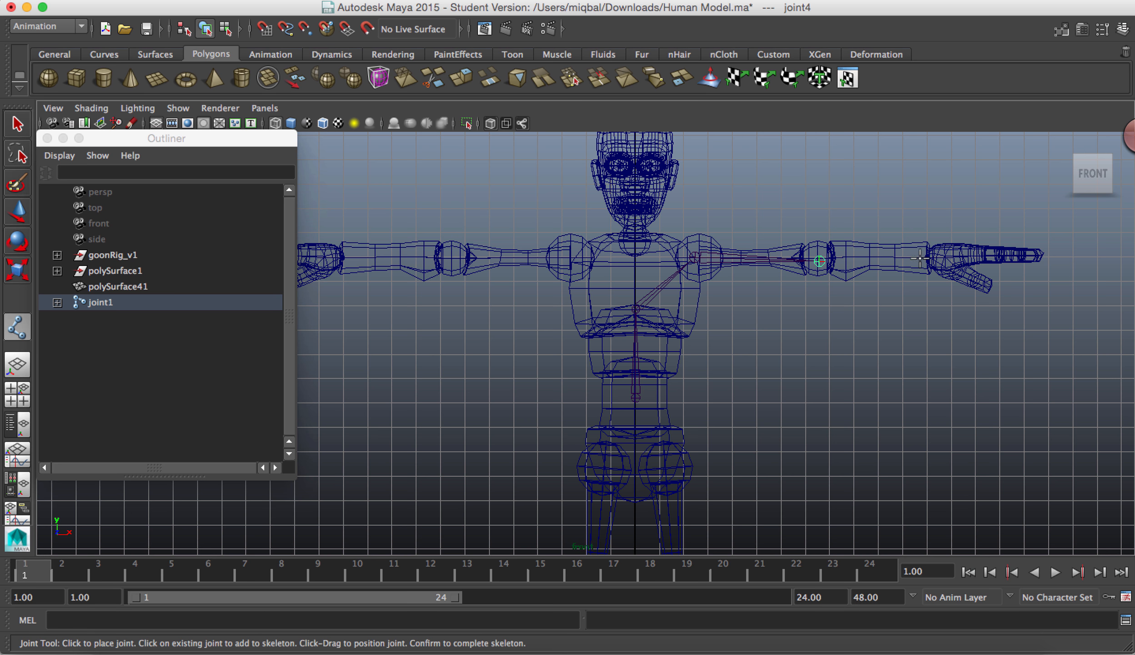
{"action": "left_click", "coordinate": [922, 259]}
{"action": "key", "text": "Return"}
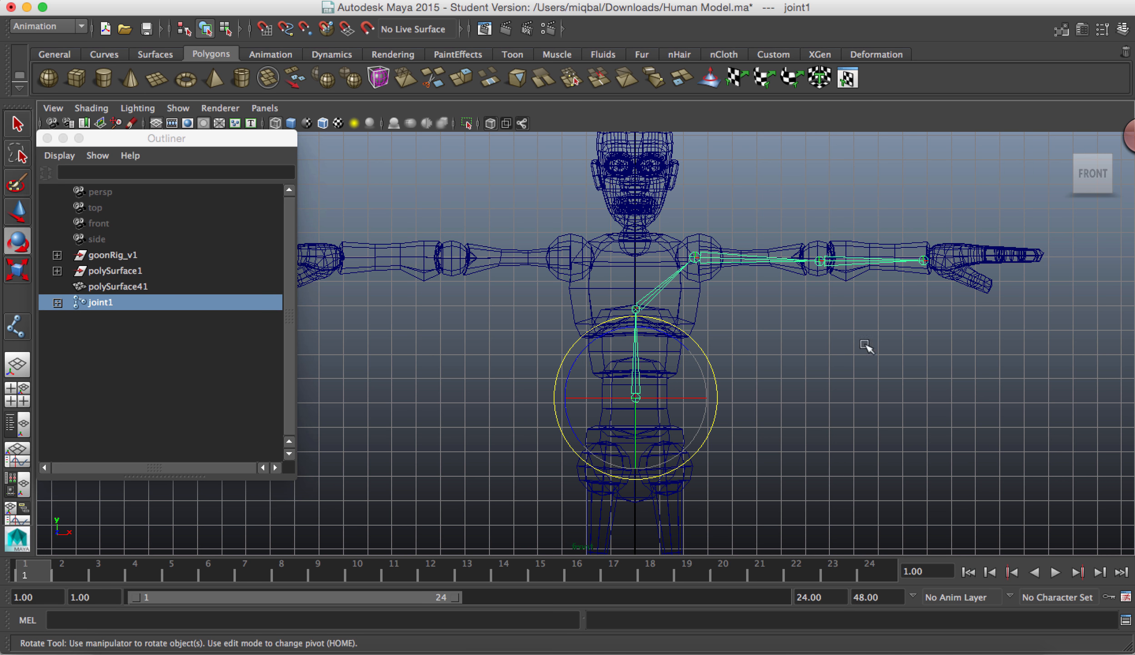
{"action": "key", "text": "w"}
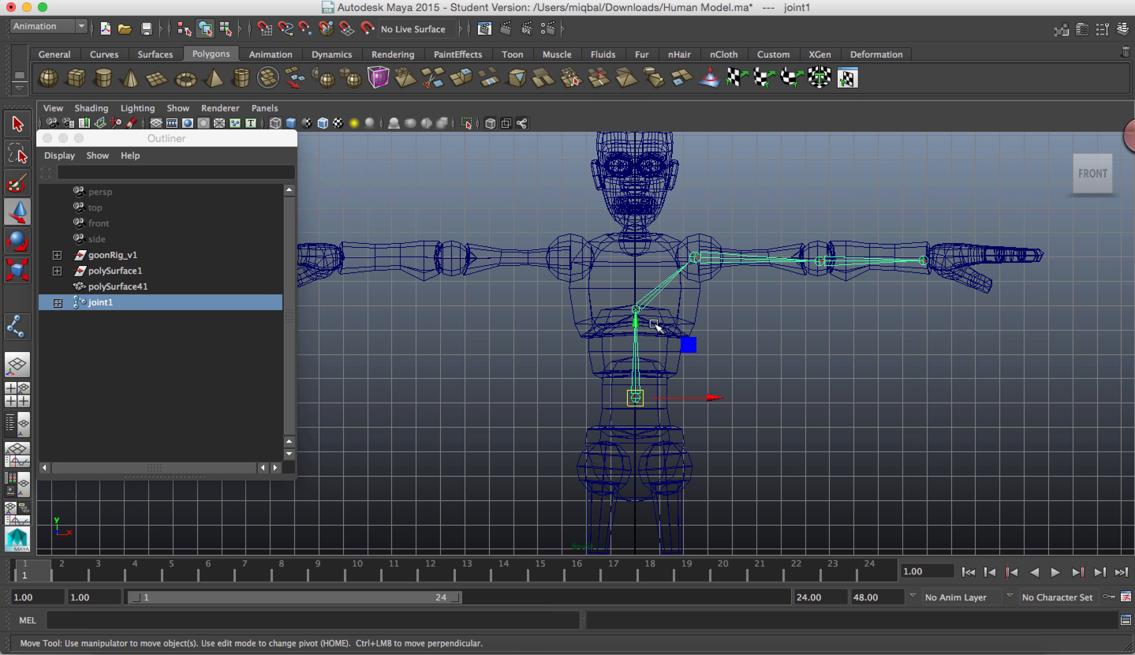
Step: Branch a second arm chain from the chest joint with joints at the character's right shoulder, elbow and wrist, and finish the Joint Tool
{"action": "right_click_drag", "start_coordinate": [744, 346], "coordinate": [935, 425], "text": "alt"}
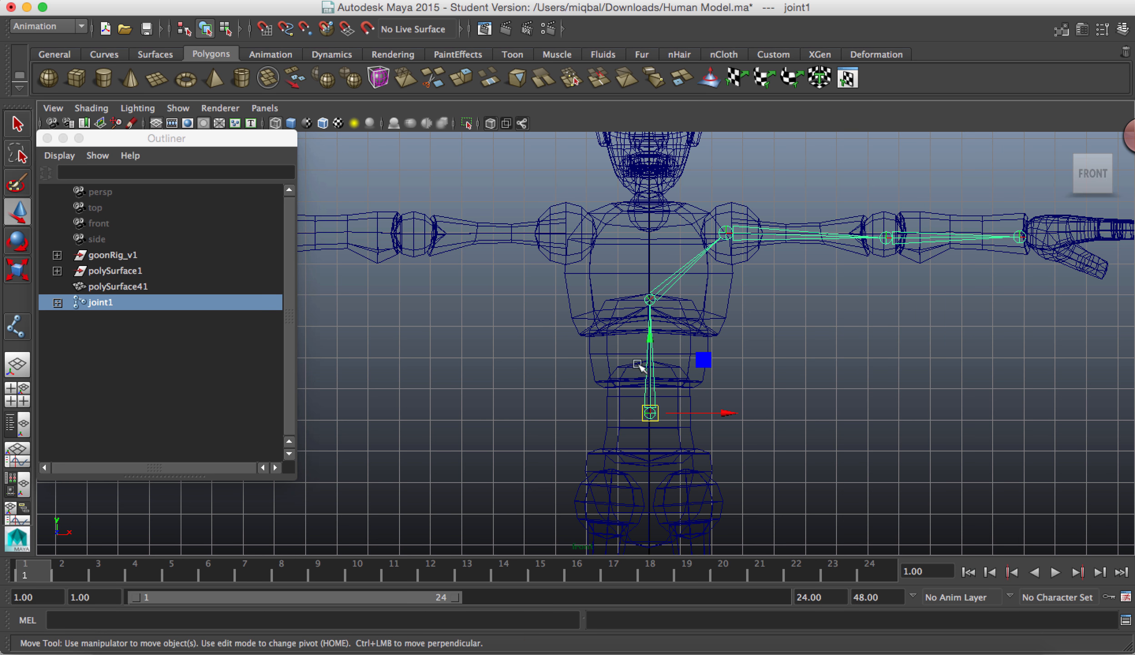
{"action": "left_click", "coordinate": [800, 326]}
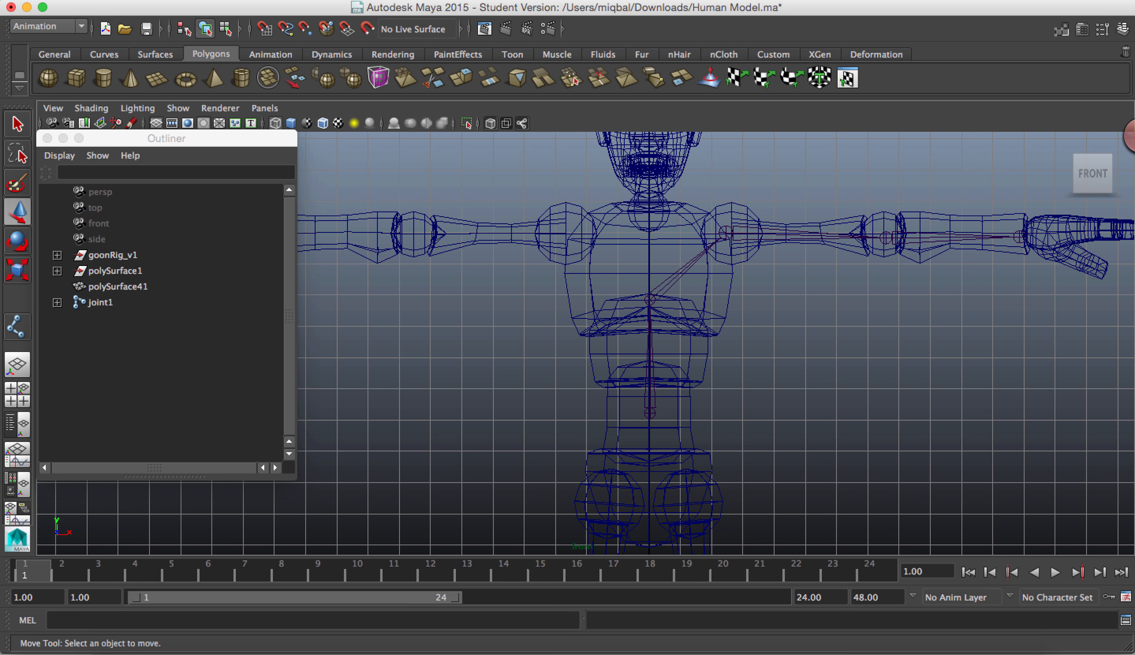
{"action": "left_click", "coordinate": [670, 13]}
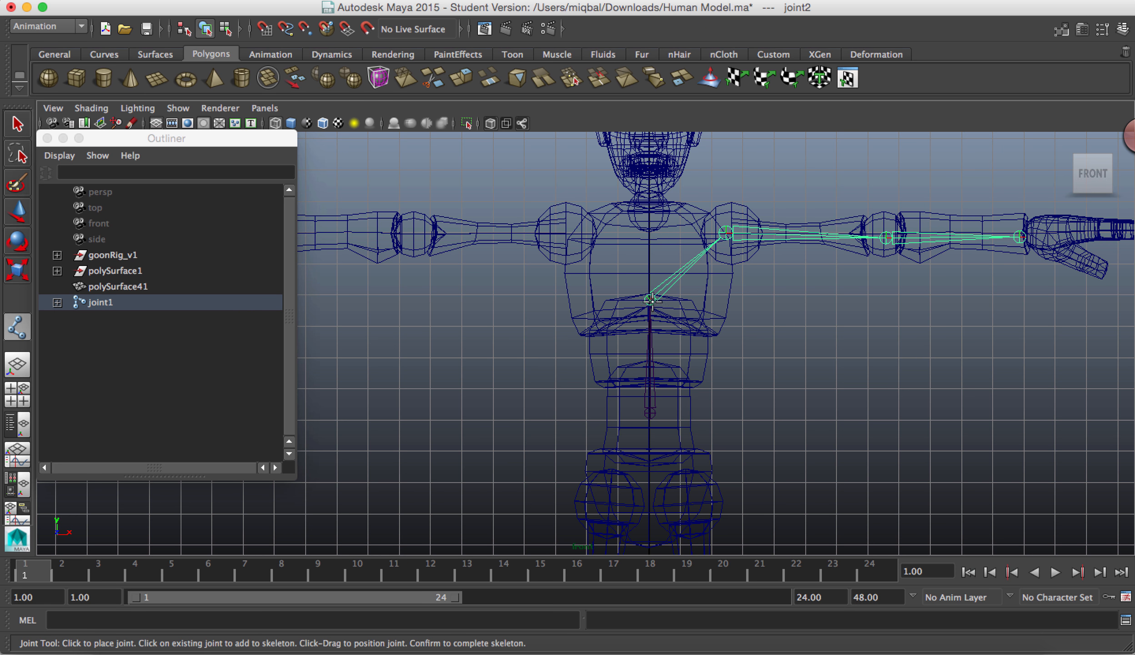
{"action": "left_click", "coordinate": [560, 234]}
{"action": "middle_click_drag", "start_coordinate": [541, 265], "coordinate": [885, 270], "text": "alt"}
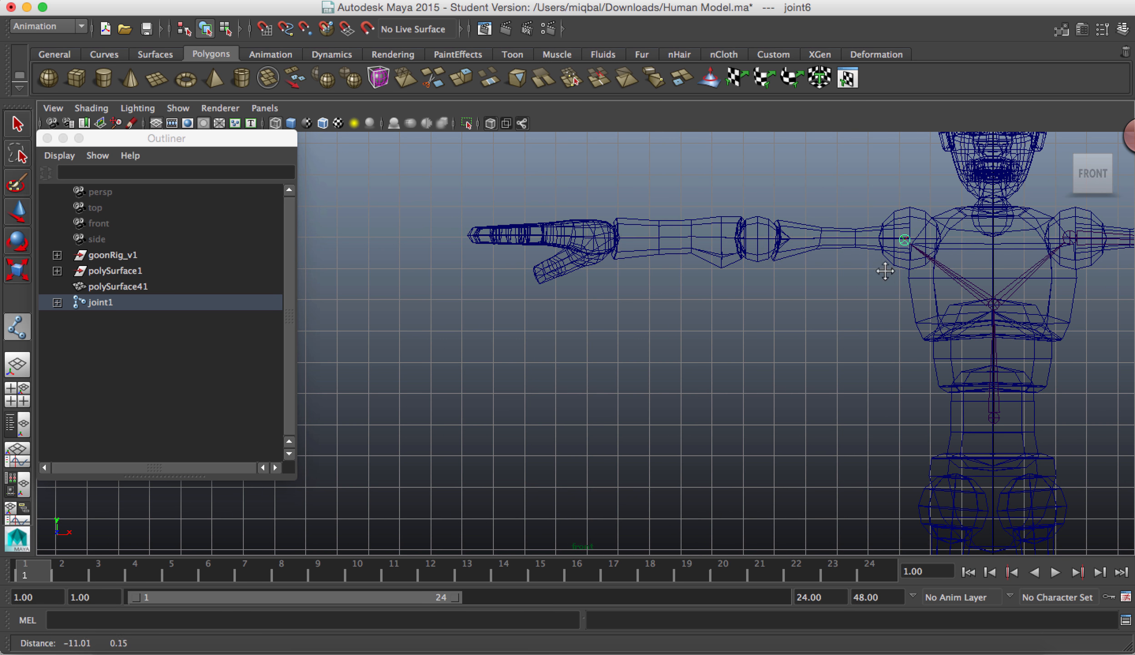
{"action": "left_click", "coordinate": [756, 239]}
{"action": "left_click", "coordinate": [617, 240]}
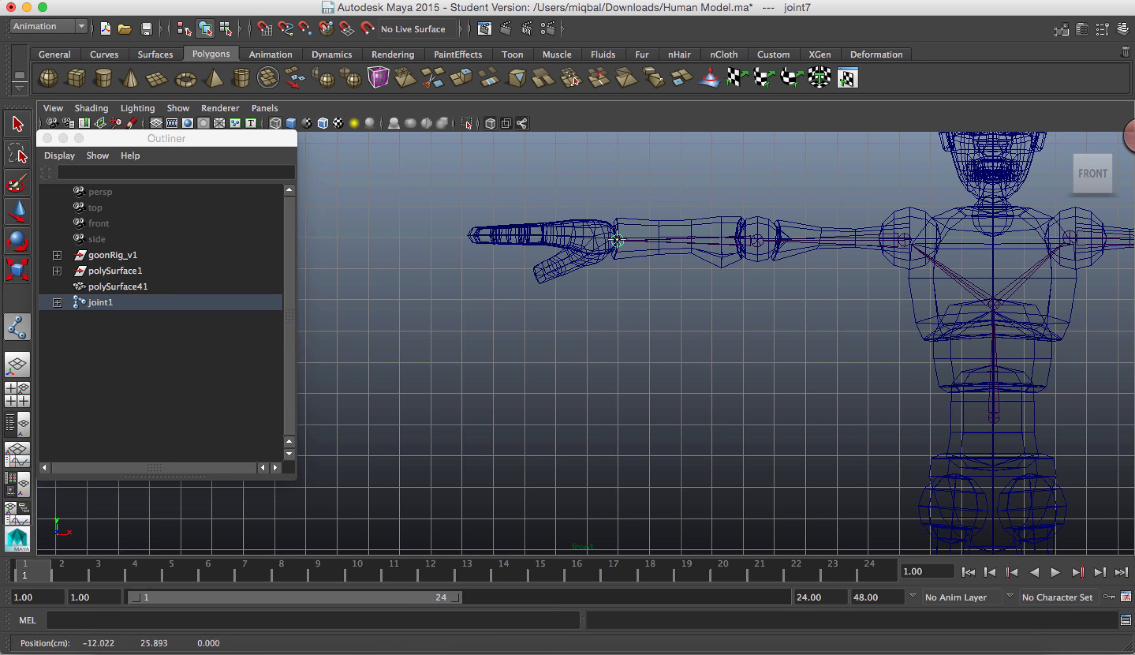
{"action": "key", "text": "w"}
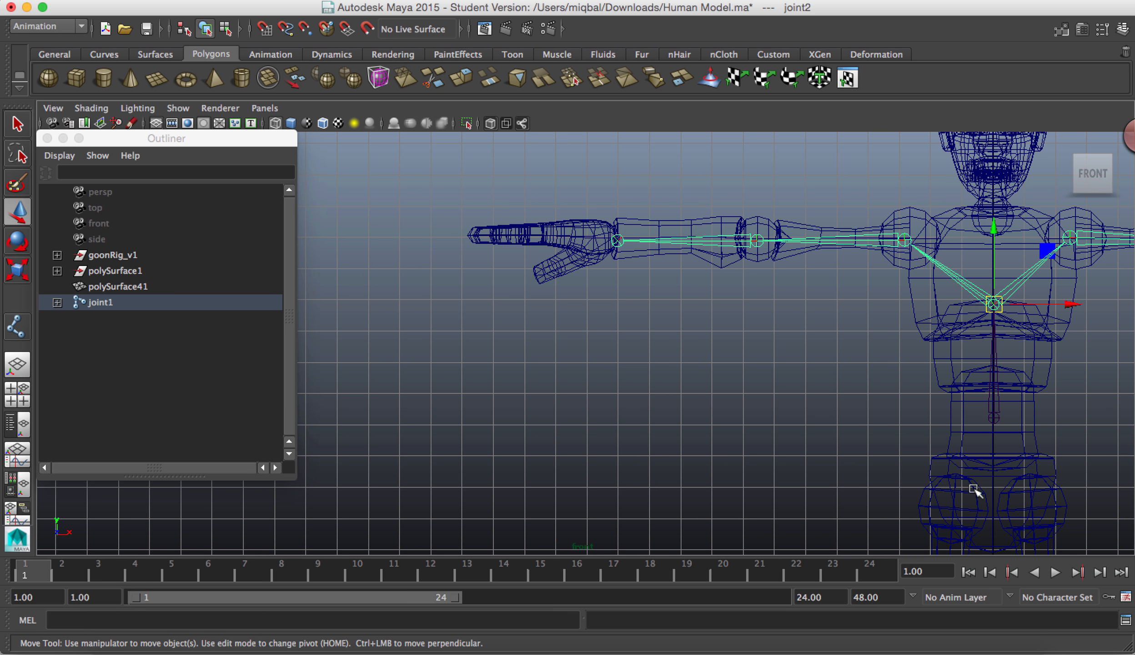
Step: Expand the joint1 hierarchy in the Outliner and select joint2 and joint6 in turn to examine how the arm chains branch
{"action": "right_click_drag", "start_coordinate": [1043, 480], "coordinate": [684, 373], "text": "alt"}
{"action": "middle_click_drag", "start_coordinate": [722, 395], "coordinate": [395, 329], "text": "alt"}
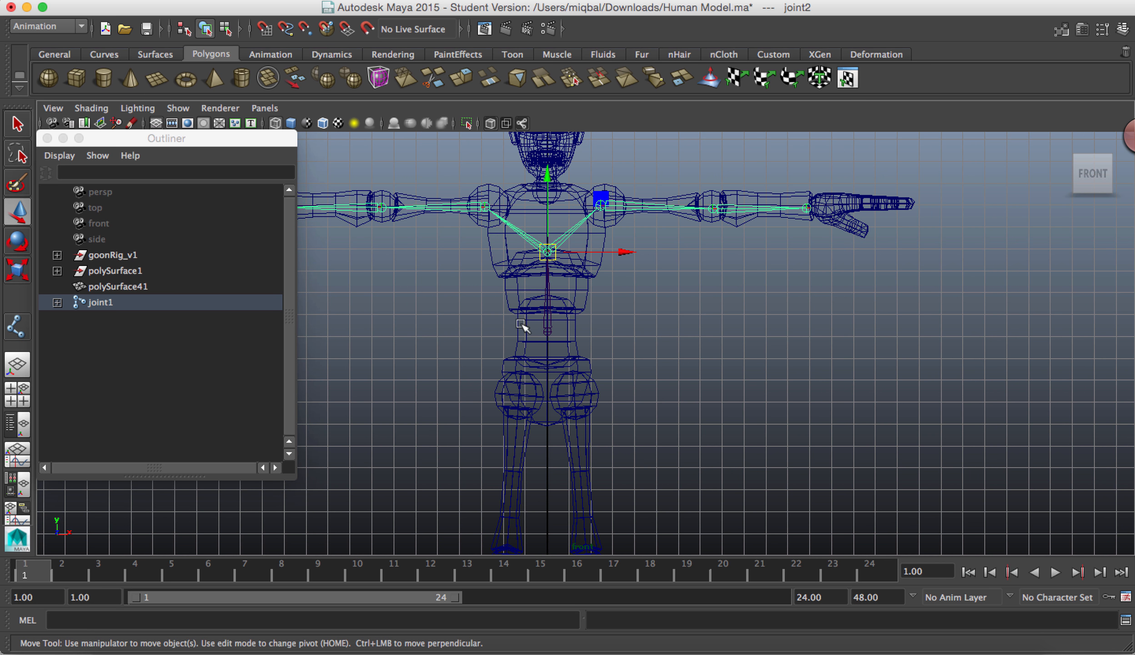
{"action": "left_click", "coordinate": [548, 331]}
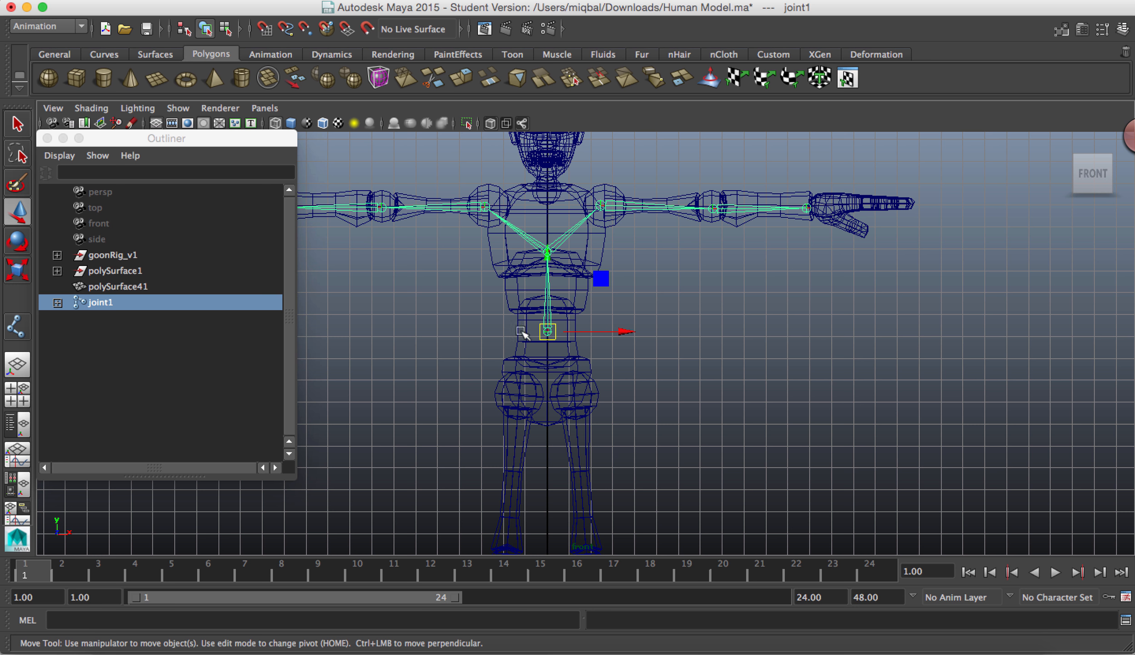
{"action": "left_click", "coordinate": [57, 302]}
{"action": "left_click", "coordinate": [73, 317]}
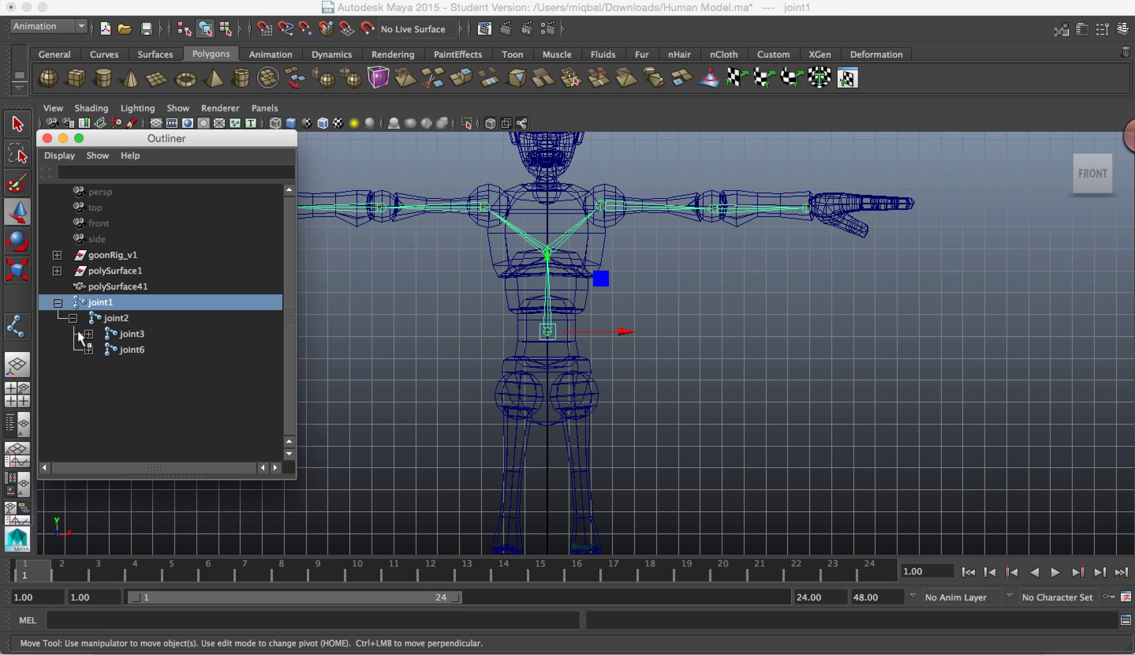
{"action": "left_click", "coordinate": [115, 317]}
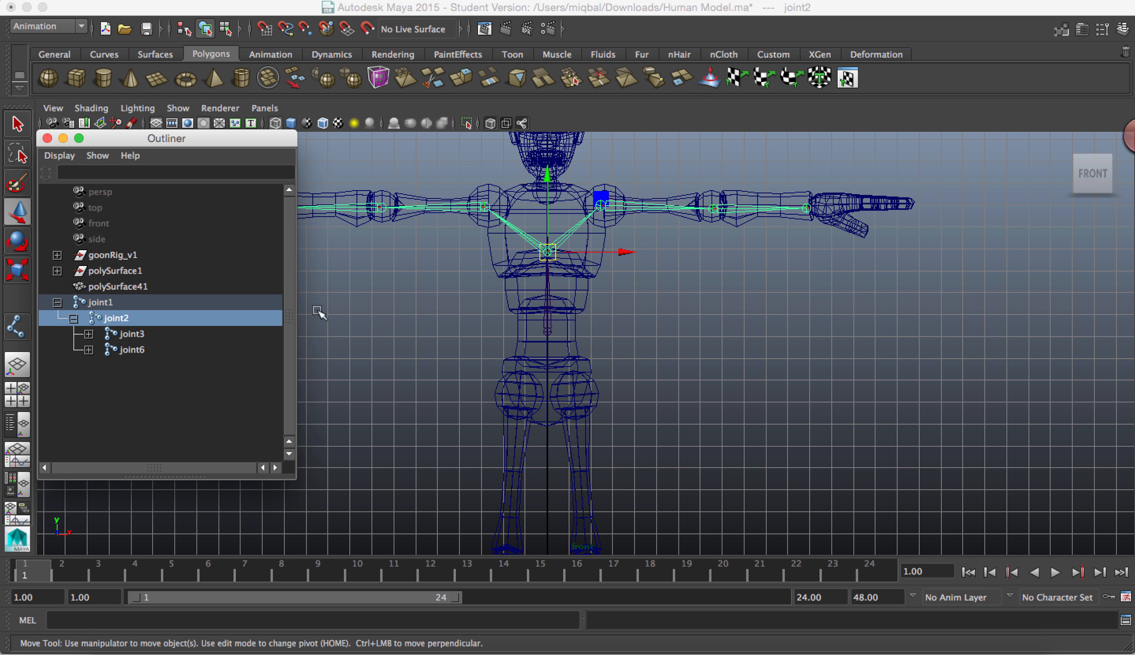
{"action": "left_click", "coordinate": [137, 349]}
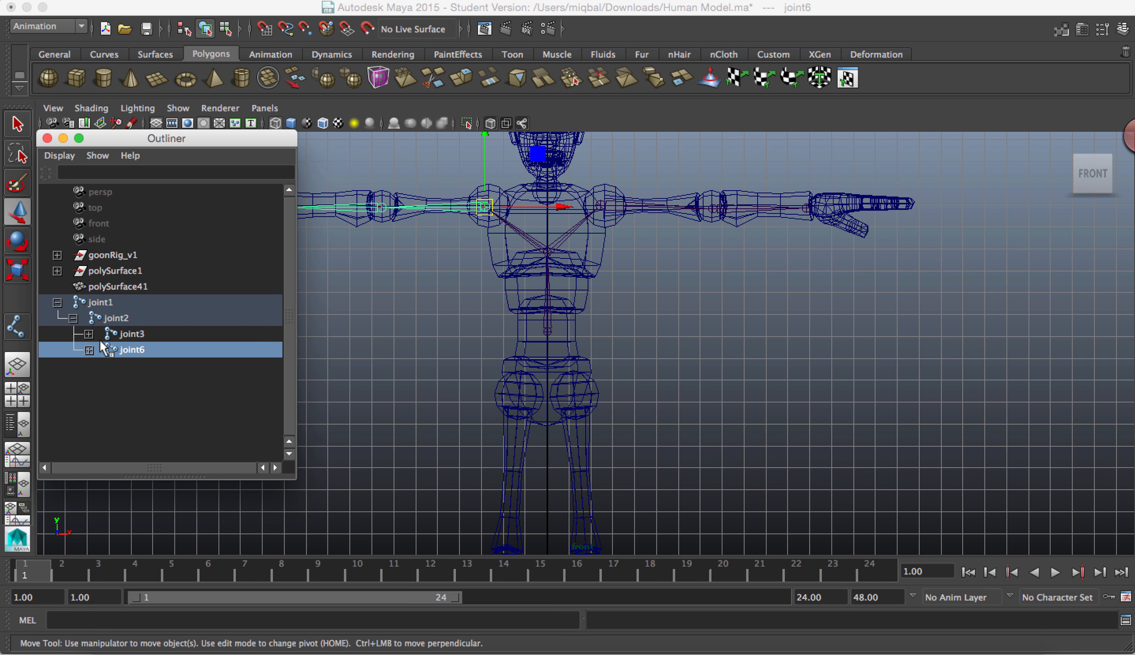
{"action": "middle_click_drag", "start_coordinate": [707, 338], "coordinate": [875, 336], "text": "alt"}
{"action": "middle_click_drag", "start_coordinate": [887, 383], "coordinate": [781, 284], "text": "alt"}
{"action": "scroll", "coordinate": [801, 331], "scroll_direction": "down", "scroll_amount": 1}
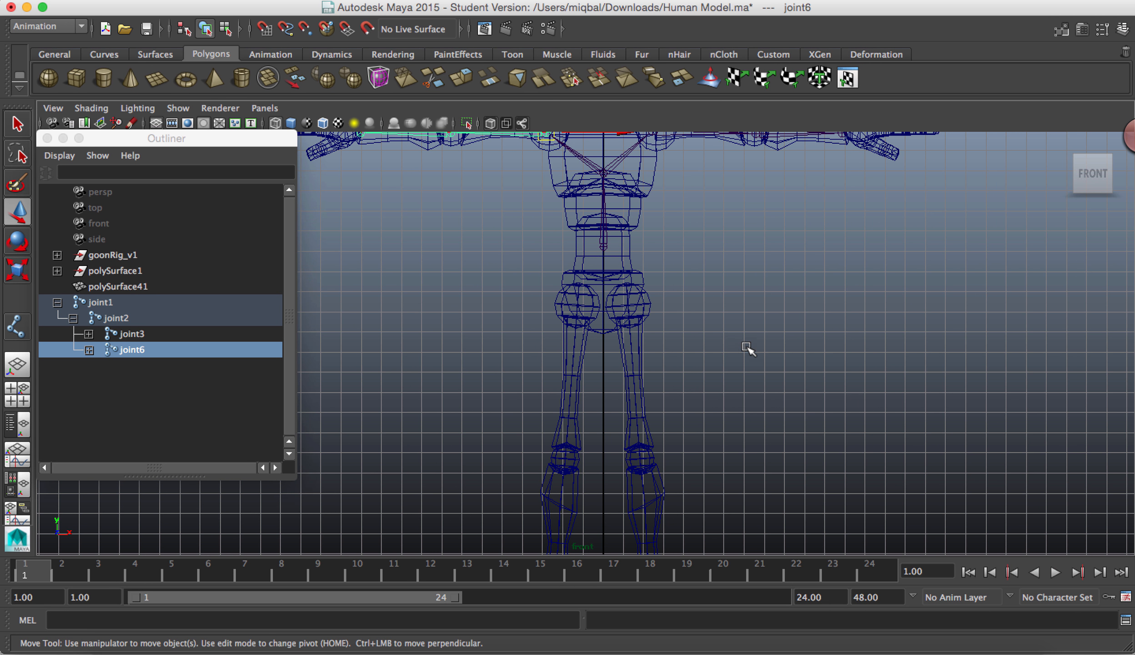
{"action": "right_click_drag", "start_coordinate": [722, 338], "coordinate": [923, 556], "text": "alt"}
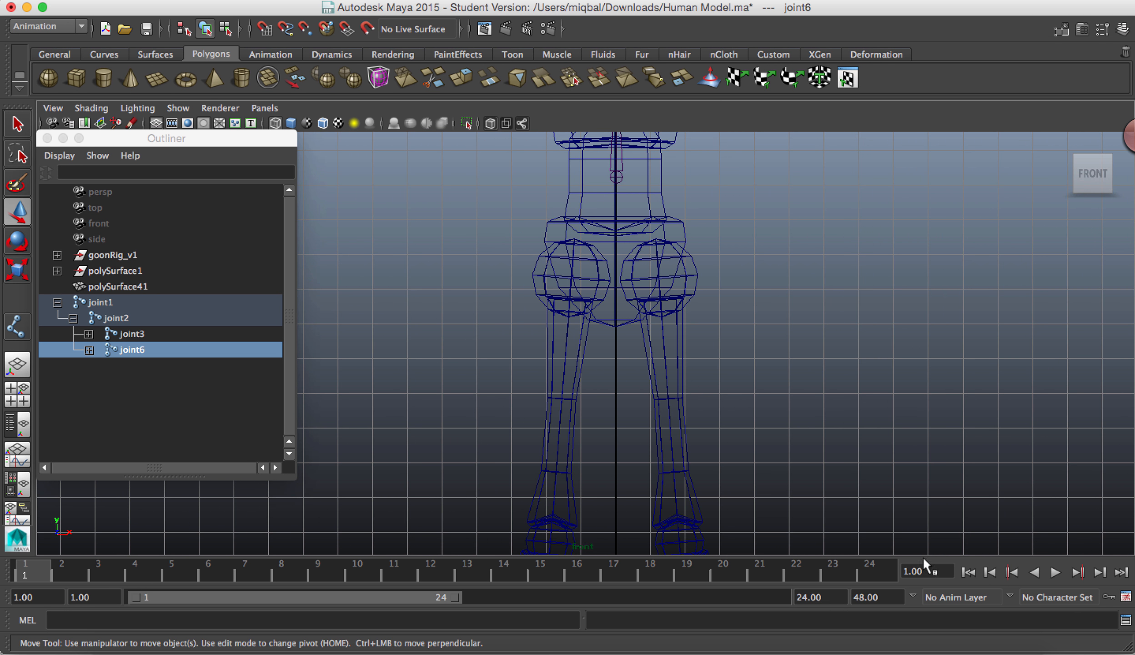
{"action": "left_click", "coordinate": [671, 1]}
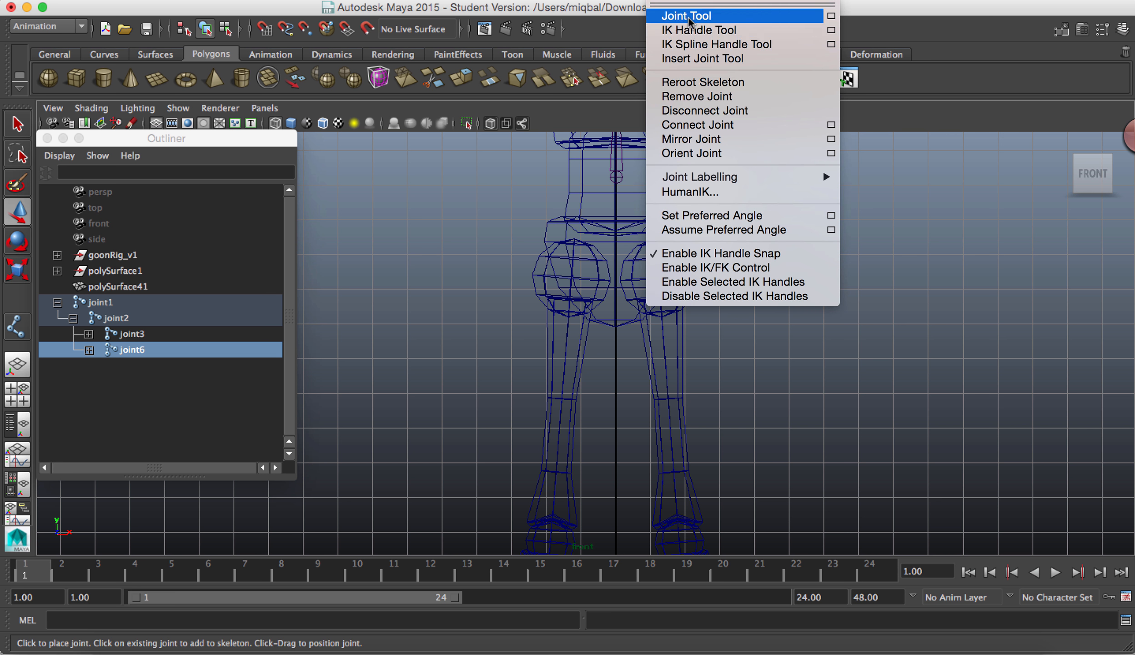
{"action": "left_click", "coordinate": [687, 16]}
{"action": "left_click", "coordinate": [615, 177]}
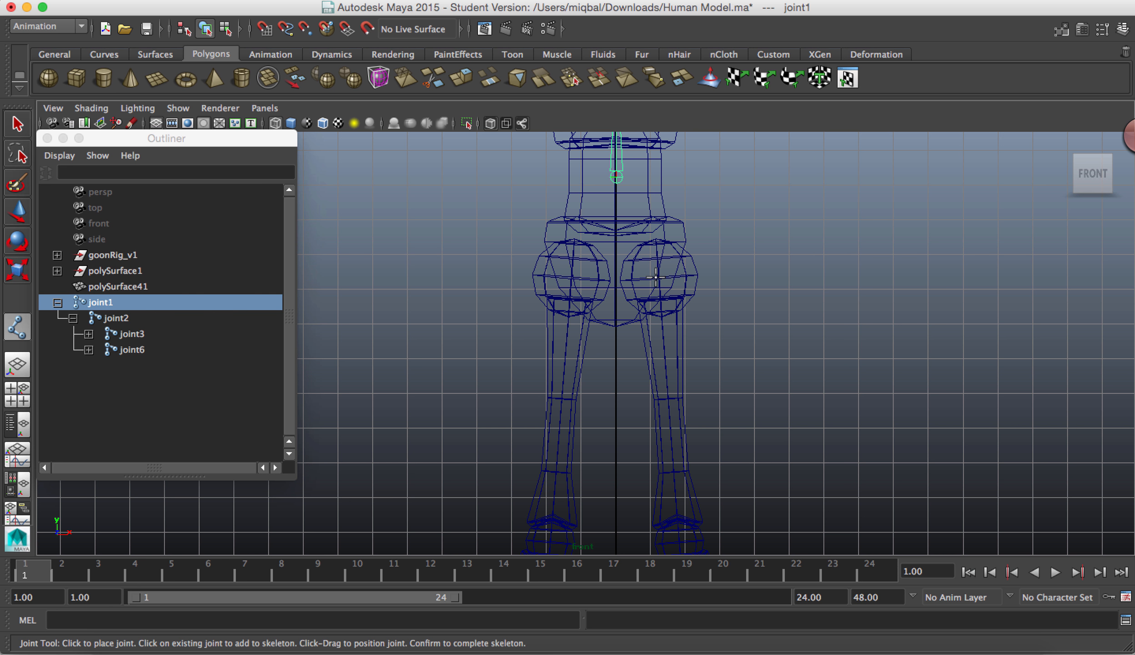
{"action": "left_click", "coordinate": [655, 277]}
{"action": "key", "text": "ctrl+z"}
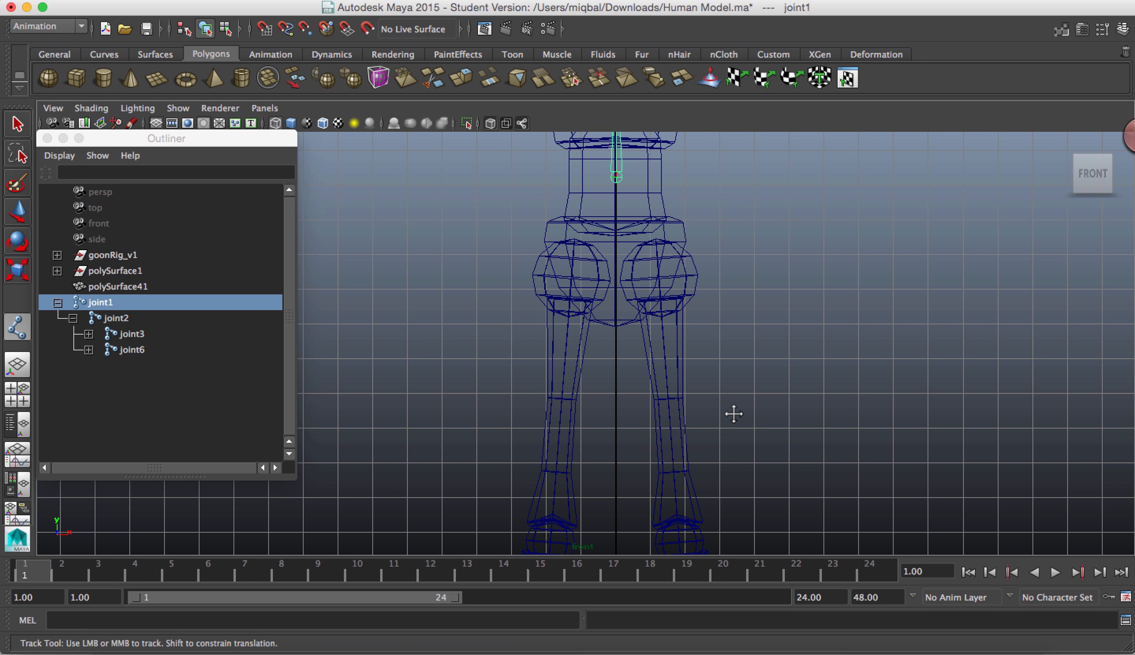
Step: Branch a leg chain from the waist joint with the Joint Tool, placing joints at the character's left hip, knee and heel
{"action": "left_click", "coordinate": [655, 0]}
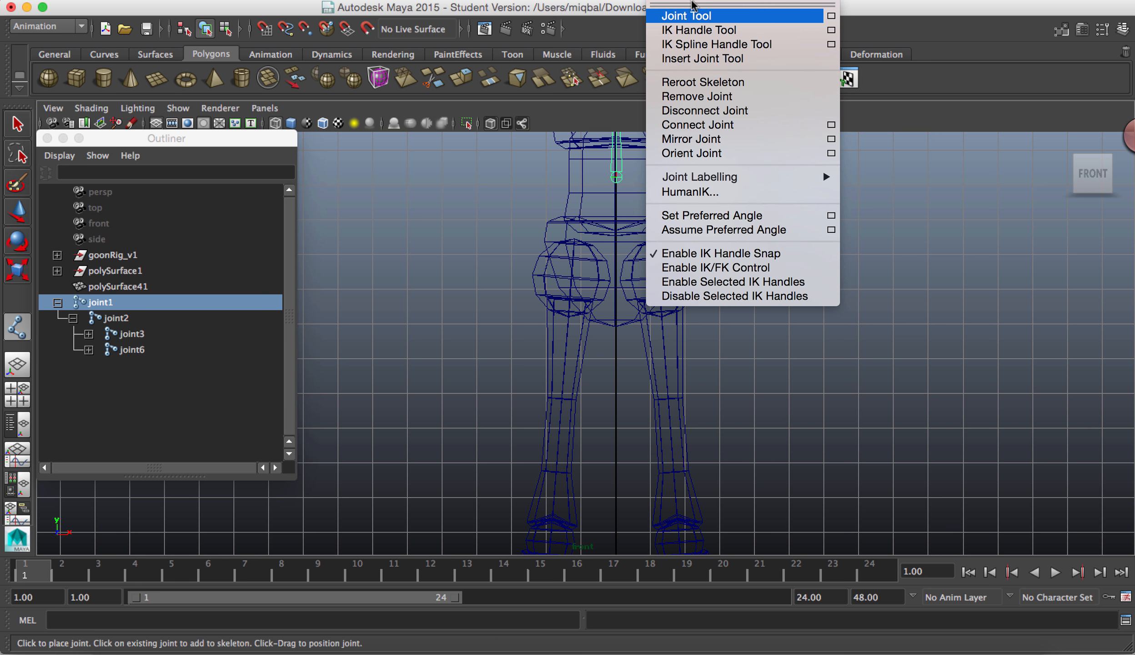
{"action": "left_click", "coordinate": [671, 13]}
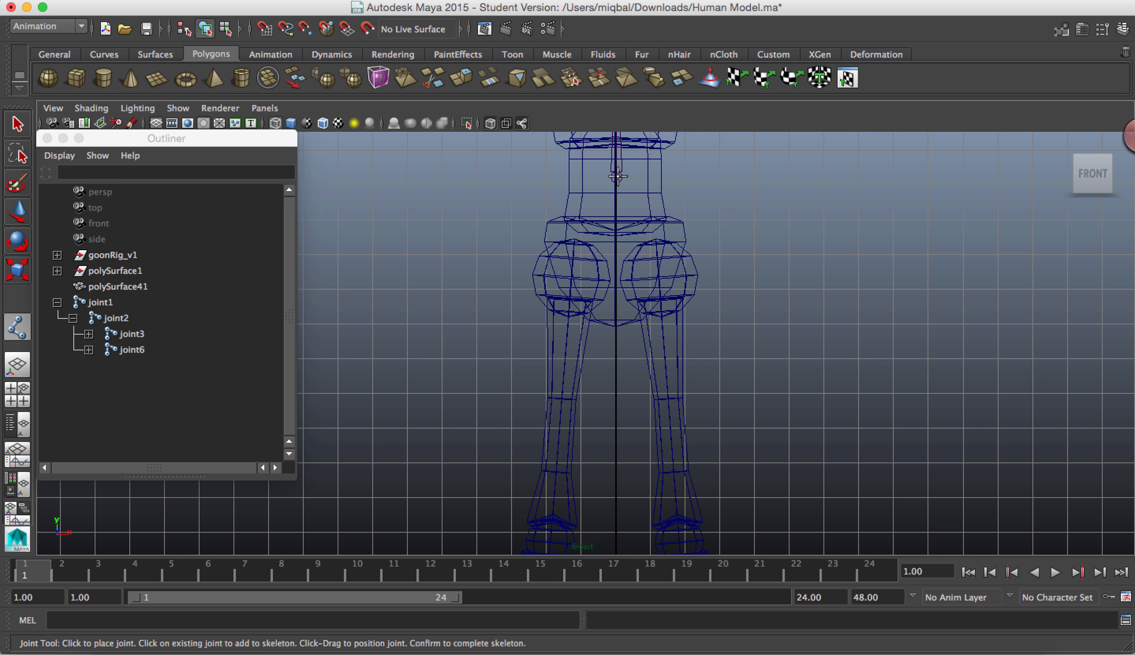
{"action": "left_click", "coordinate": [616, 176]}
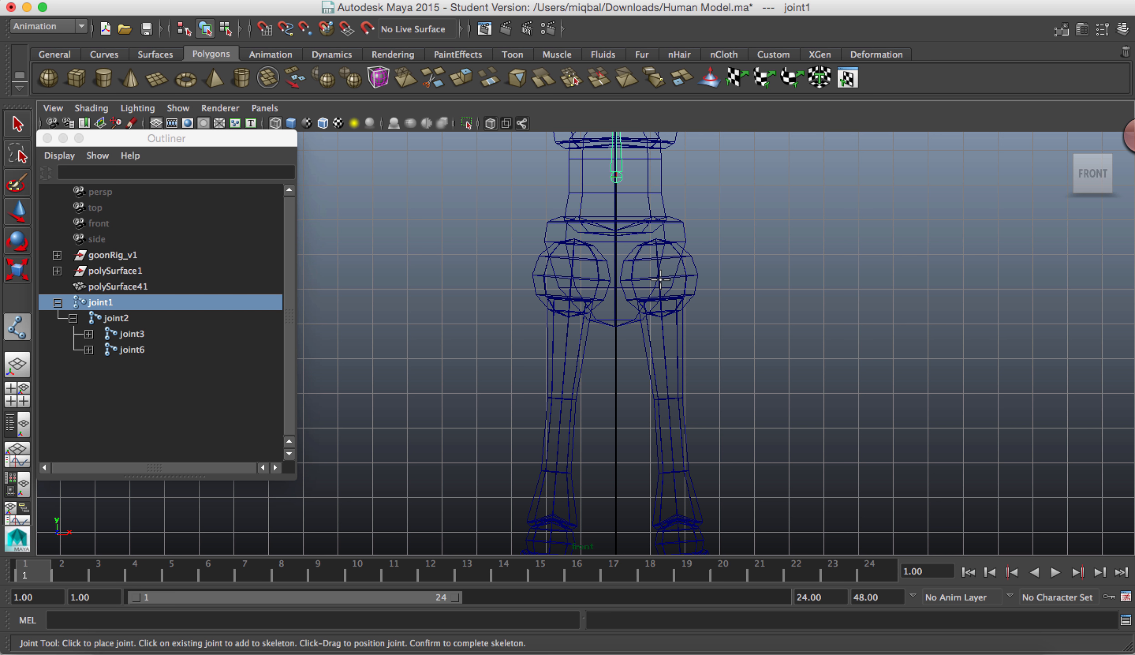
{"action": "left_click", "coordinate": [660, 280]}
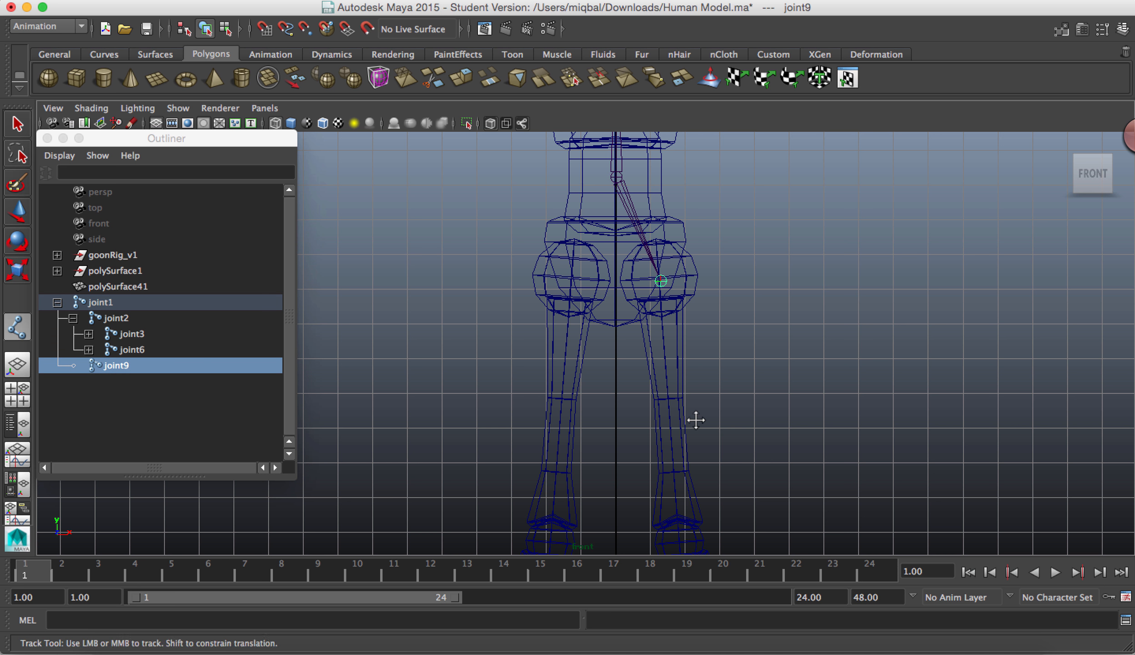
{"action": "middle_click_drag", "start_coordinate": [695, 418], "coordinate": [611, 187], "text": "alt"}
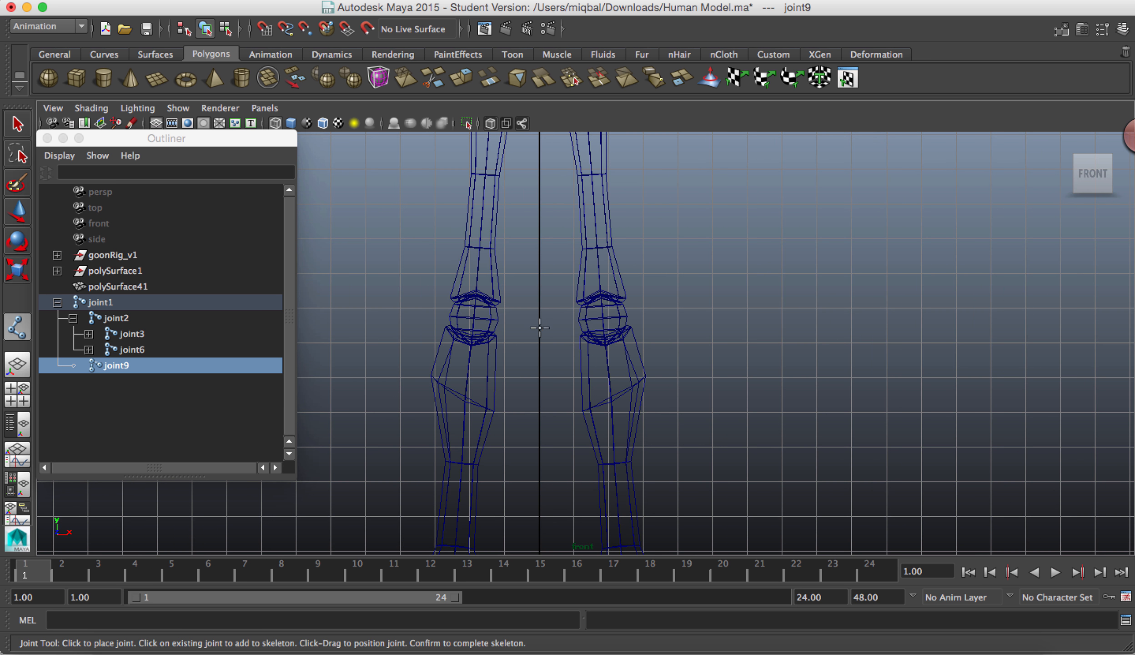
{"action": "left_click", "coordinate": [602, 318]}
{"action": "middle_click_drag", "start_coordinate": [603, 318], "coordinate": [540, 129], "text": "alt"}
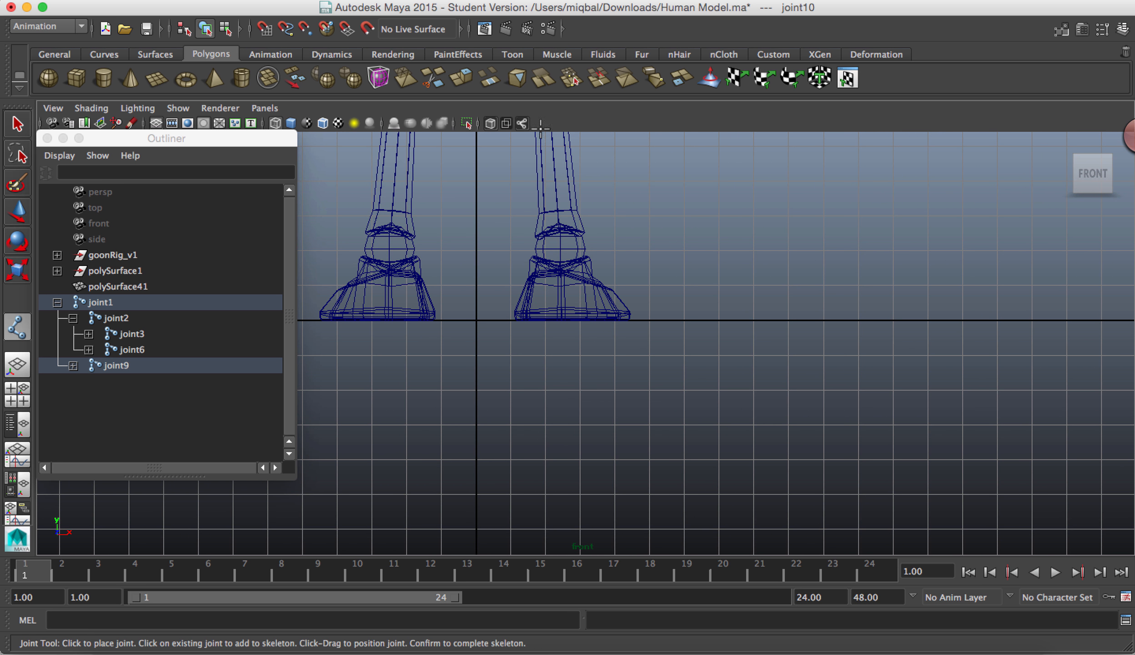
{"action": "left_click", "coordinate": [566, 295]}
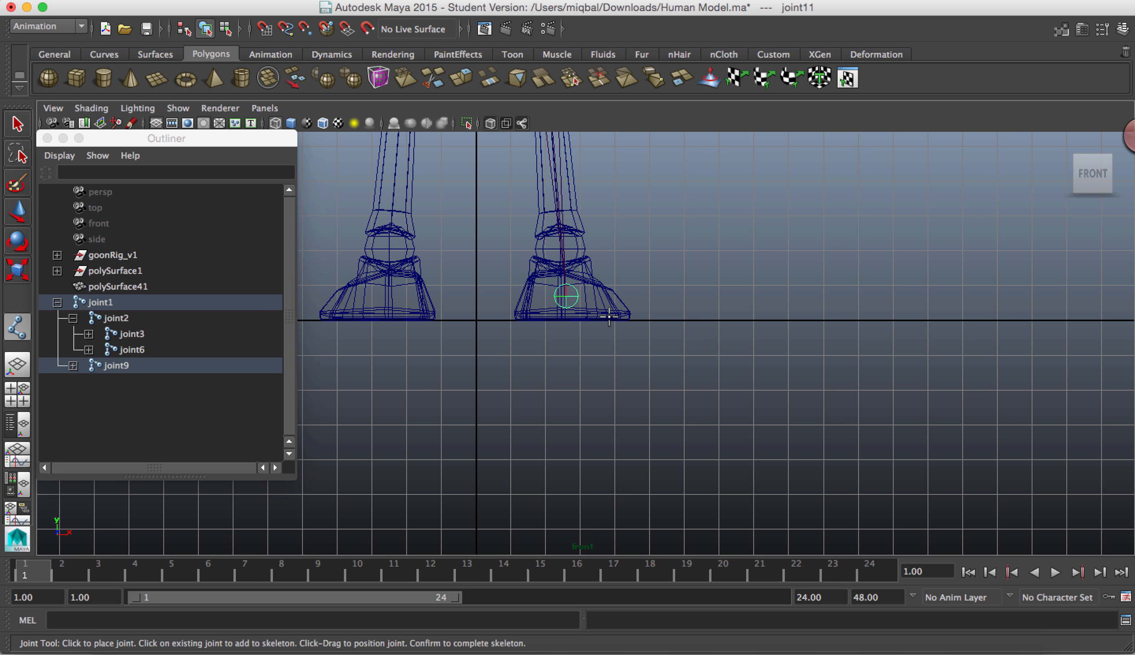
Step: Extend the leg chain in the side view with joints at the ball of the foot and the toe, and finish the Joint Tool
{"action": "key", "text": "space"}
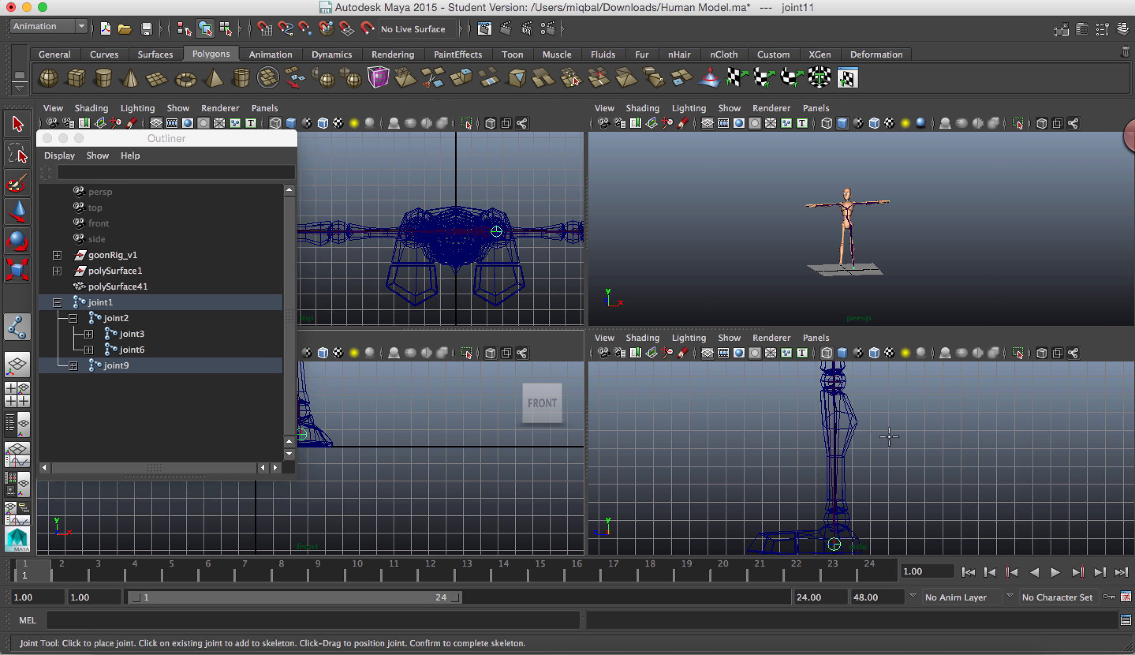
{"action": "key", "text": "space"}
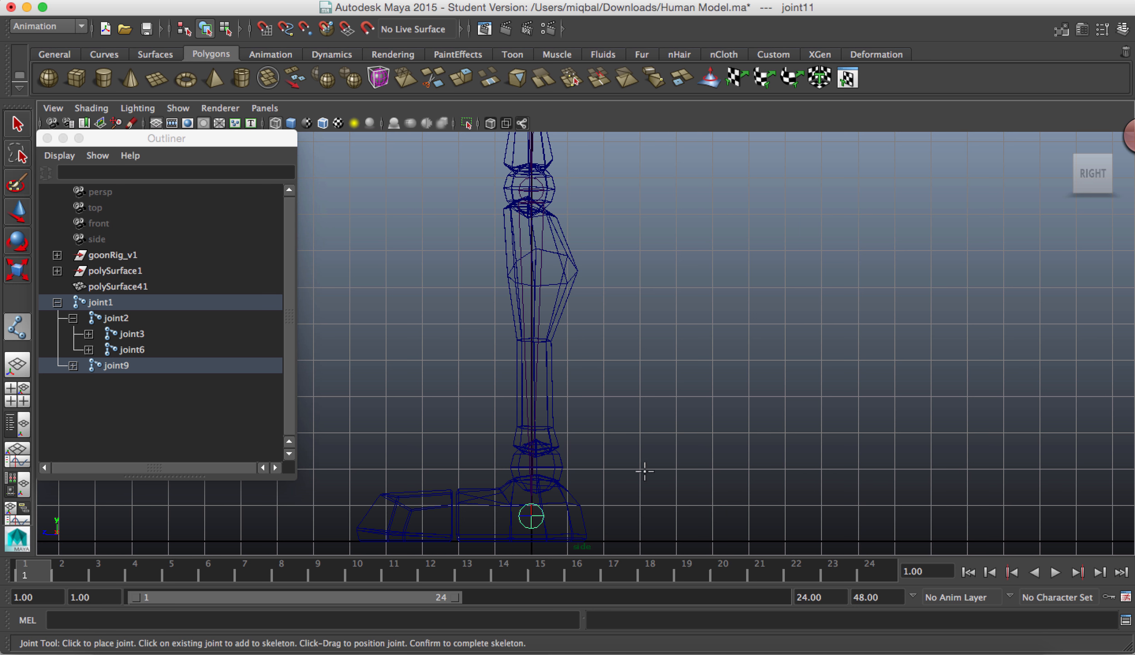
{"action": "middle_click_drag", "start_coordinate": [644, 471], "coordinate": [945, 345], "text": "alt"}
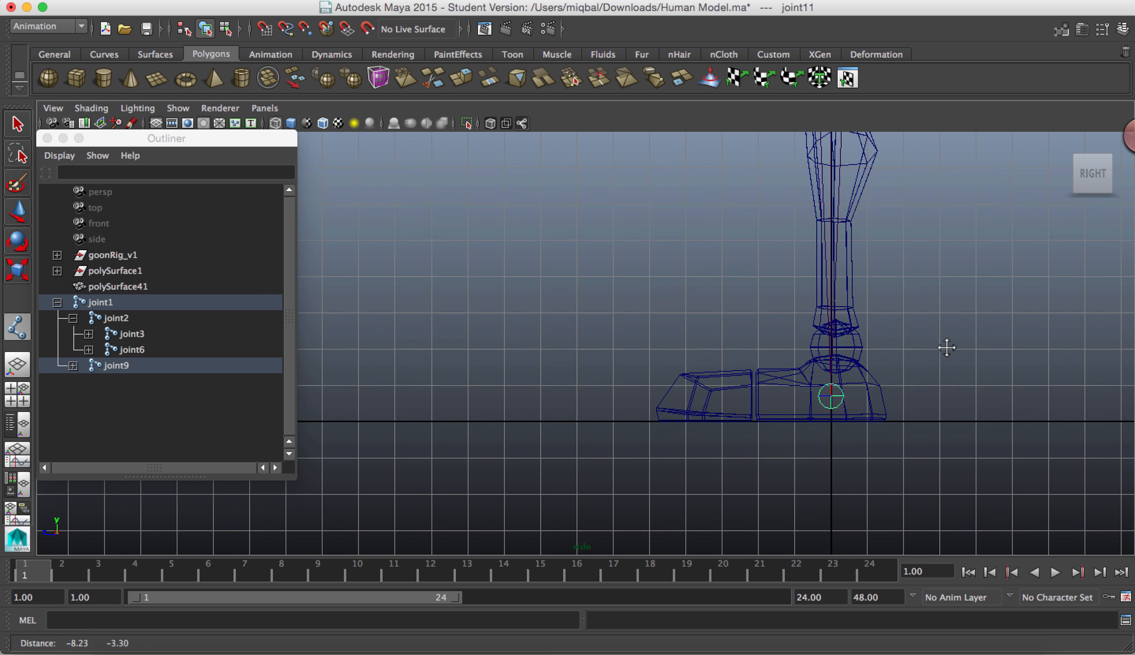
{"action": "left_click", "coordinate": [756, 379]}
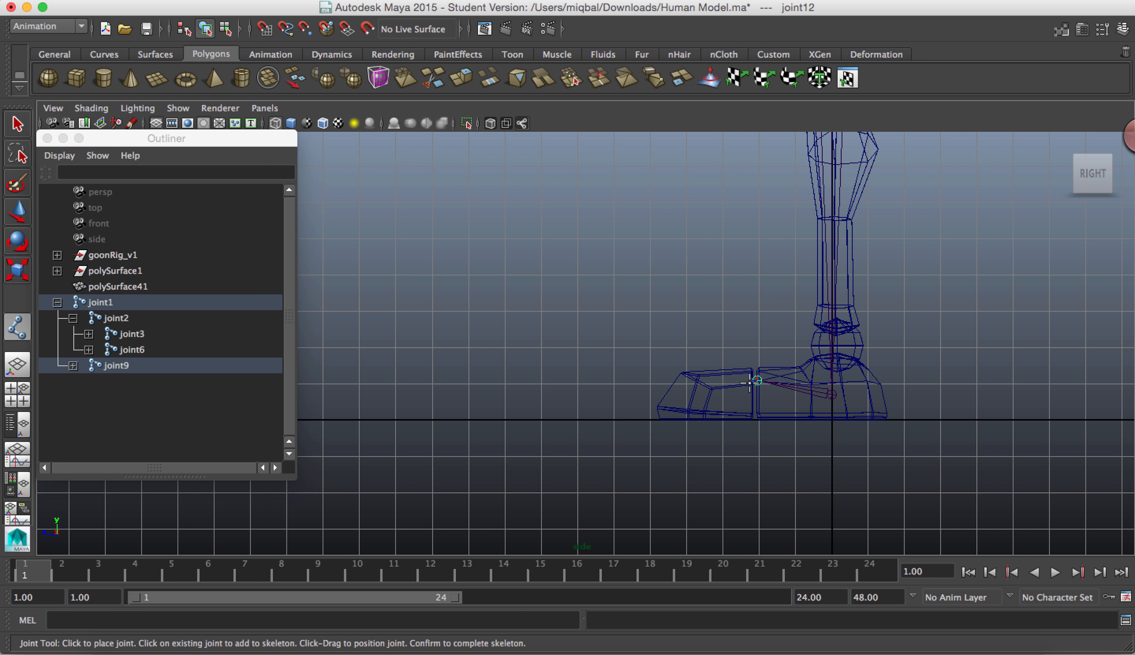
{"action": "left_click", "coordinate": [701, 404]}
{"action": "key", "text": "Return"}
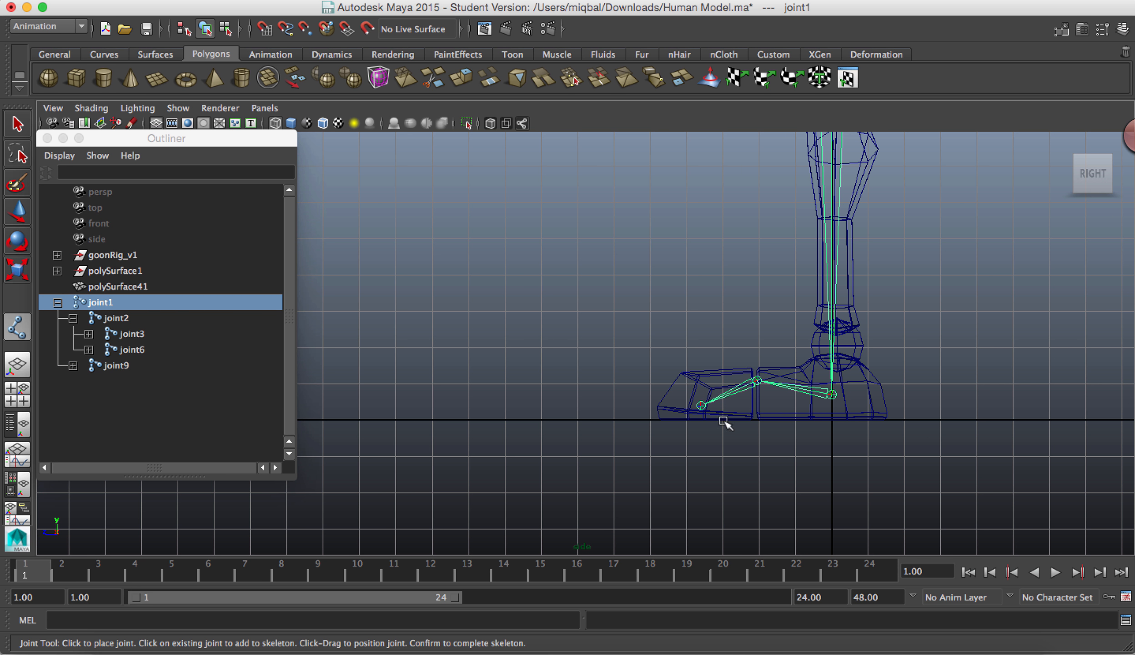
Step: Select the knee joint in the side view and show its transform channels in the Channel Box
{"action": "middle_click_drag", "start_coordinate": [966, 266], "coordinate": [787, 500], "text": "alt"}
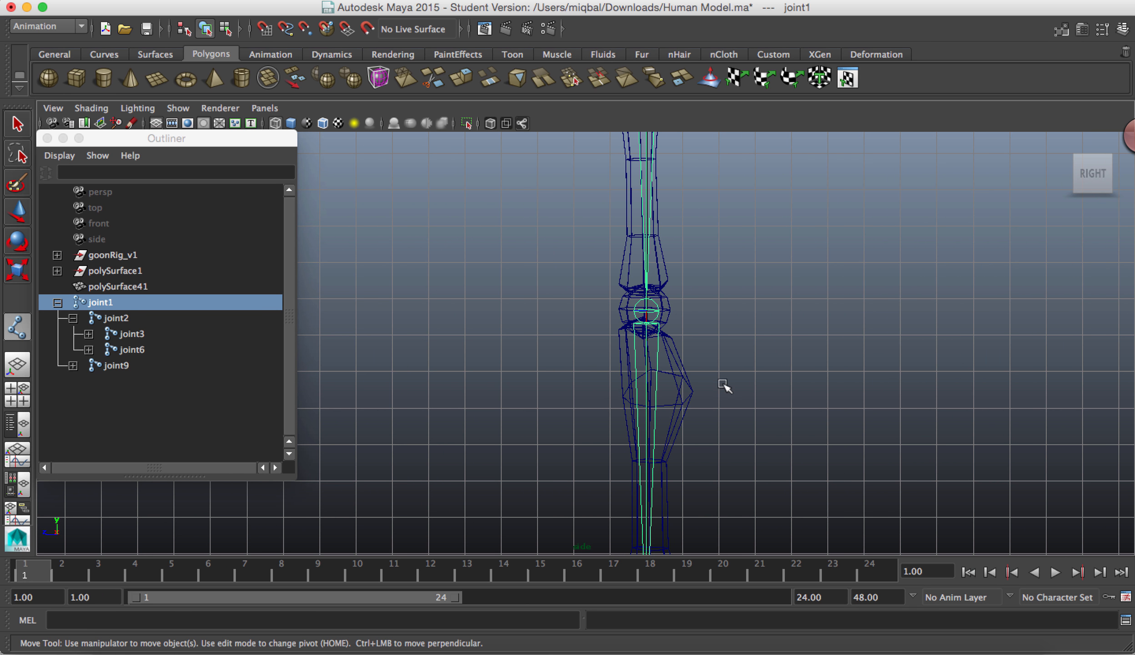
{"action": "left_click", "coordinate": [647, 313]}
{"action": "right_click_drag", "start_coordinate": [800, 420], "coordinate": [455, 218], "text": "alt"}
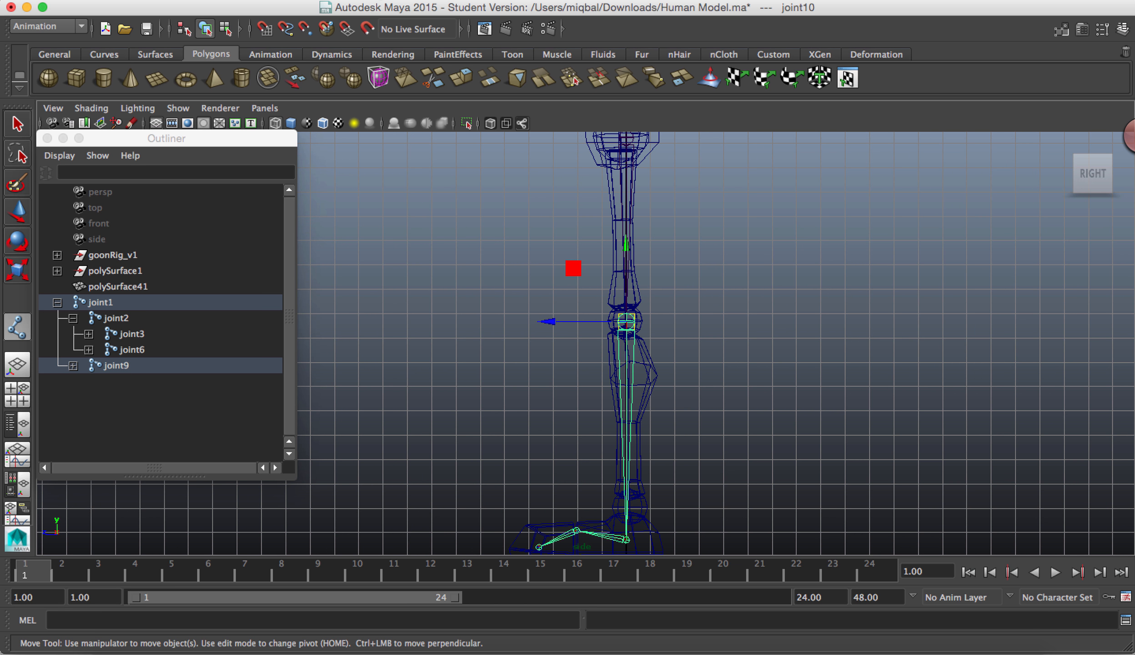
{"action": "left_click", "coordinate": [1122, 28]}
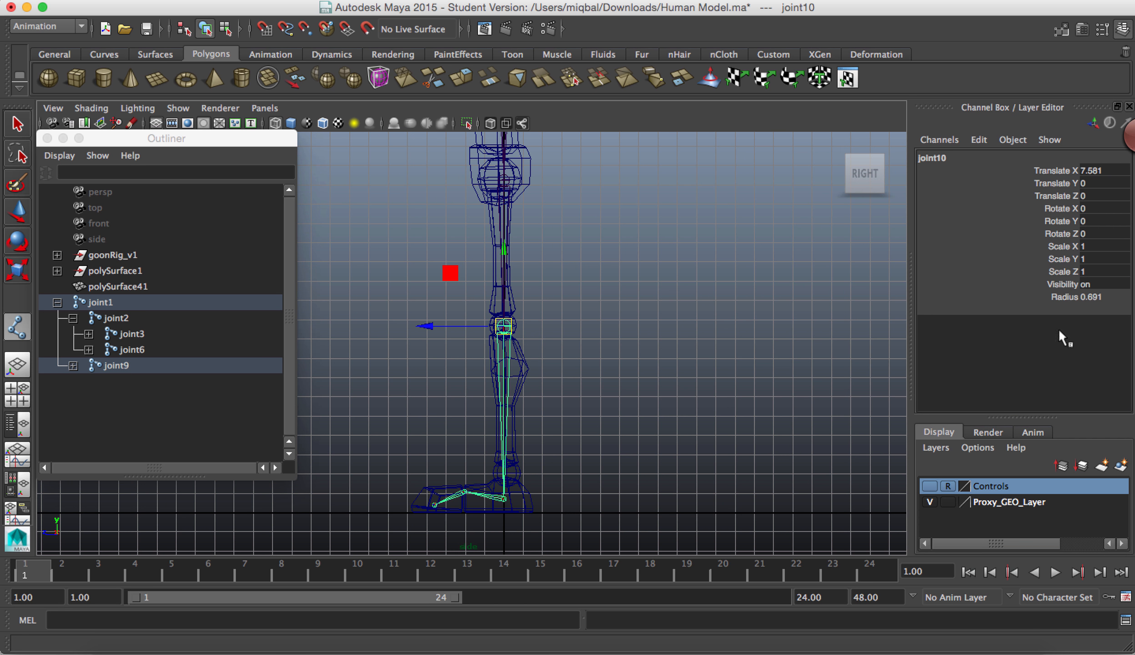
{"action": "left_click", "coordinate": [582, 387]}
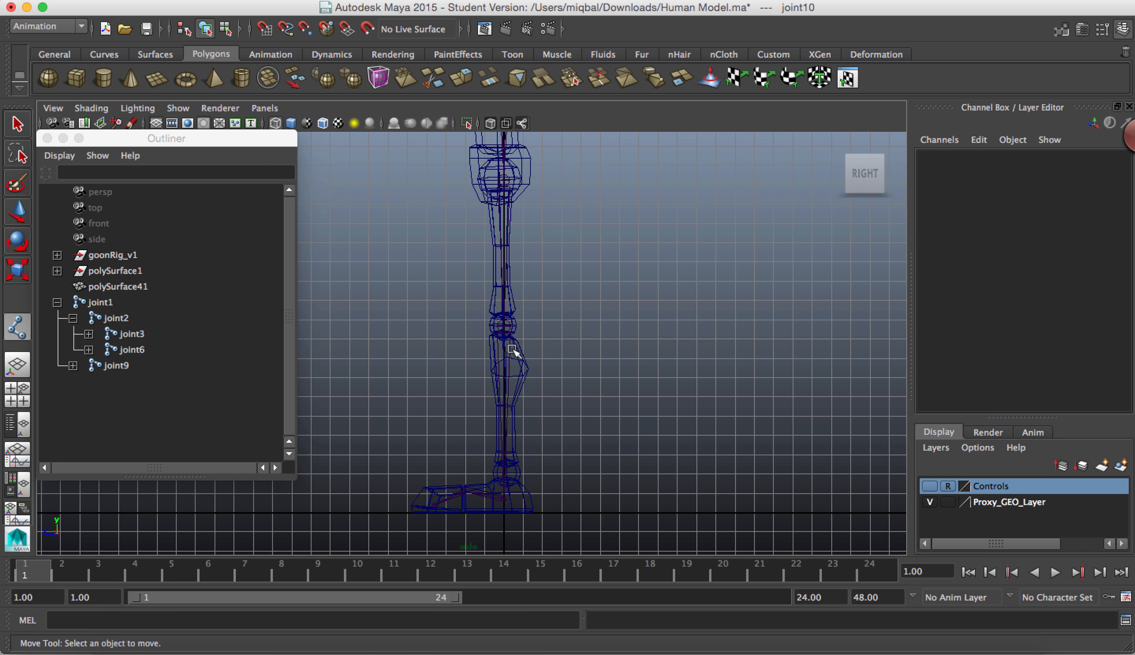
{"action": "left_click", "coordinate": [506, 322]}
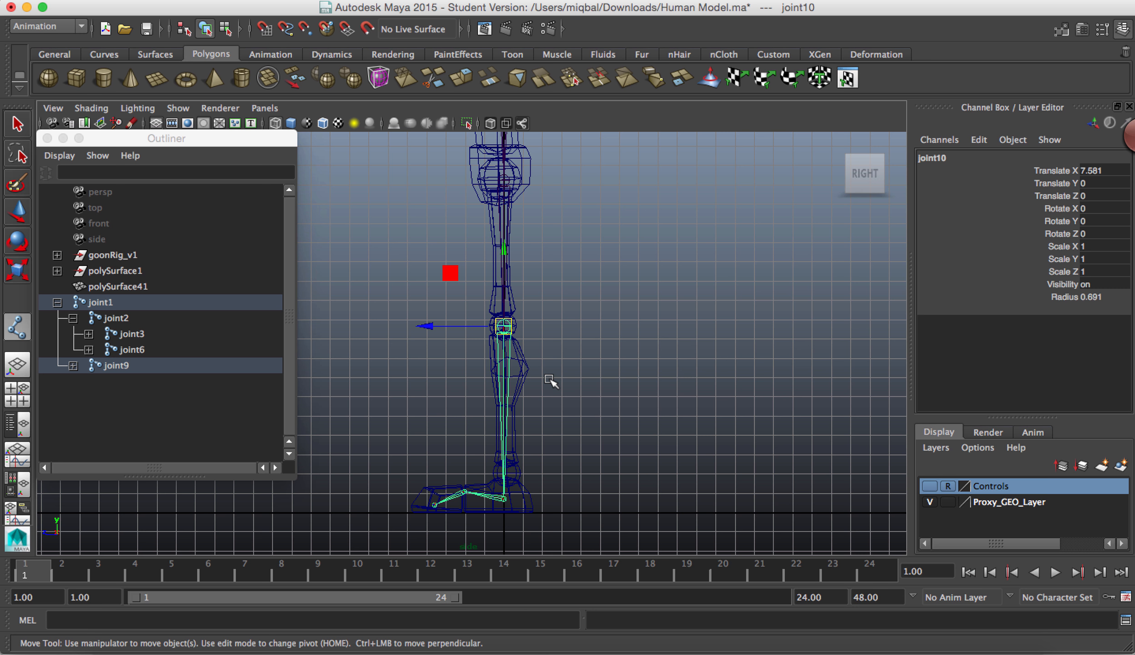
Step: Try rotating the knee joint freely to swing the lower leg backward, and undo the rotation
{"action": "key", "text": "e"}
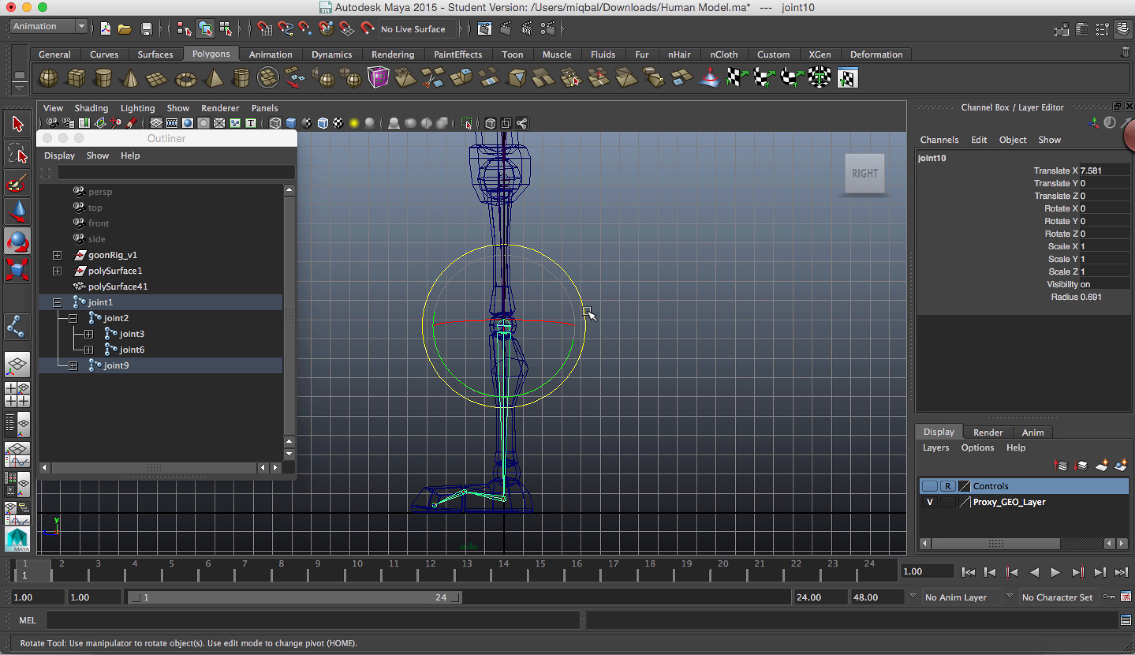
{"action": "left_click_drag", "start_coordinate": [585, 307], "coordinate": [586, 296]}
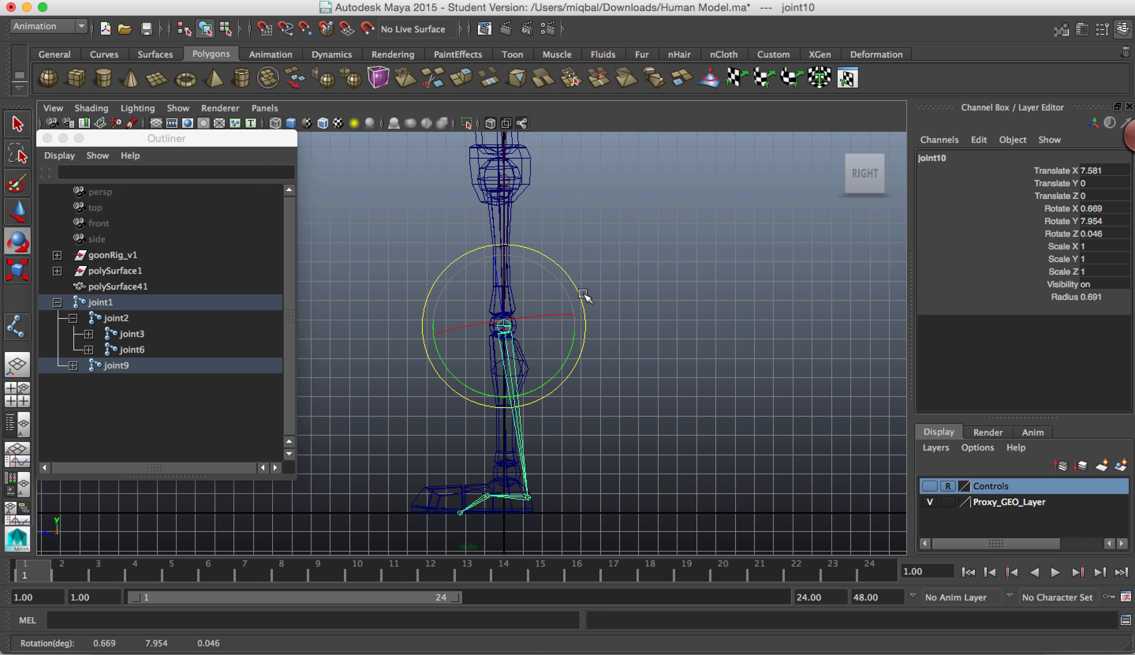
{"action": "key", "text": "ctrl+z"}
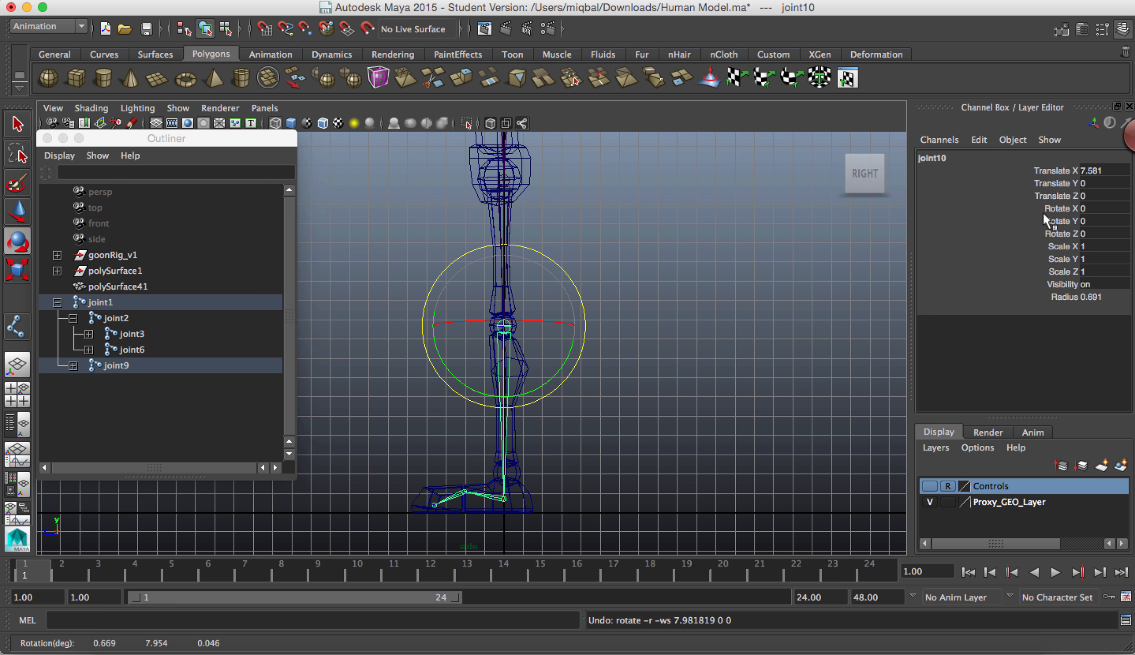
Step: Lock the Rotate X and Rotate Z channels of the knee joint
{"action": "left_click", "coordinate": [1059, 208]}
{"action": "right_click", "coordinate": [1059, 210]}
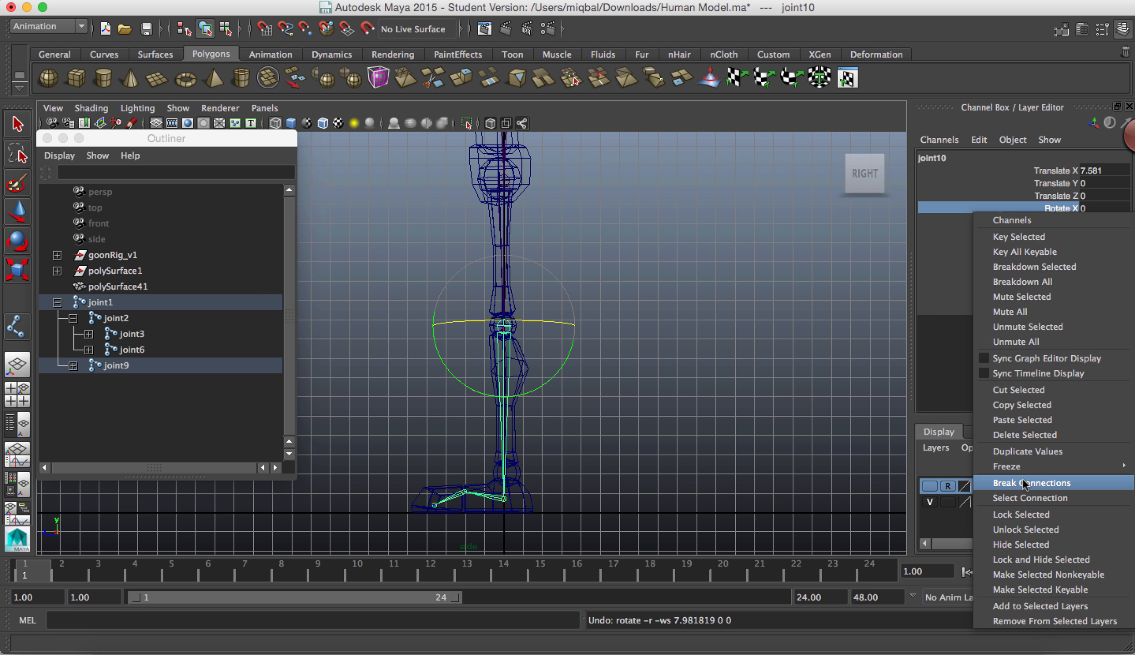
{"action": "left_click", "coordinate": [1020, 513]}
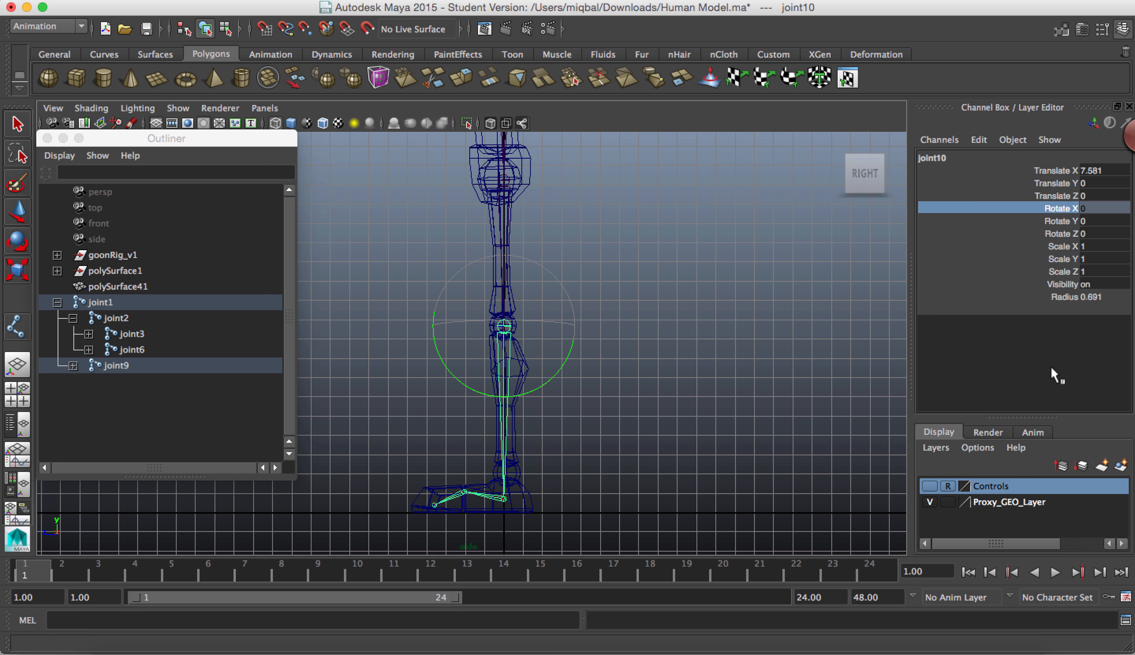
{"action": "left_click", "coordinate": [1055, 233]}
{"action": "right_click", "coordinate": [1055, 233]}
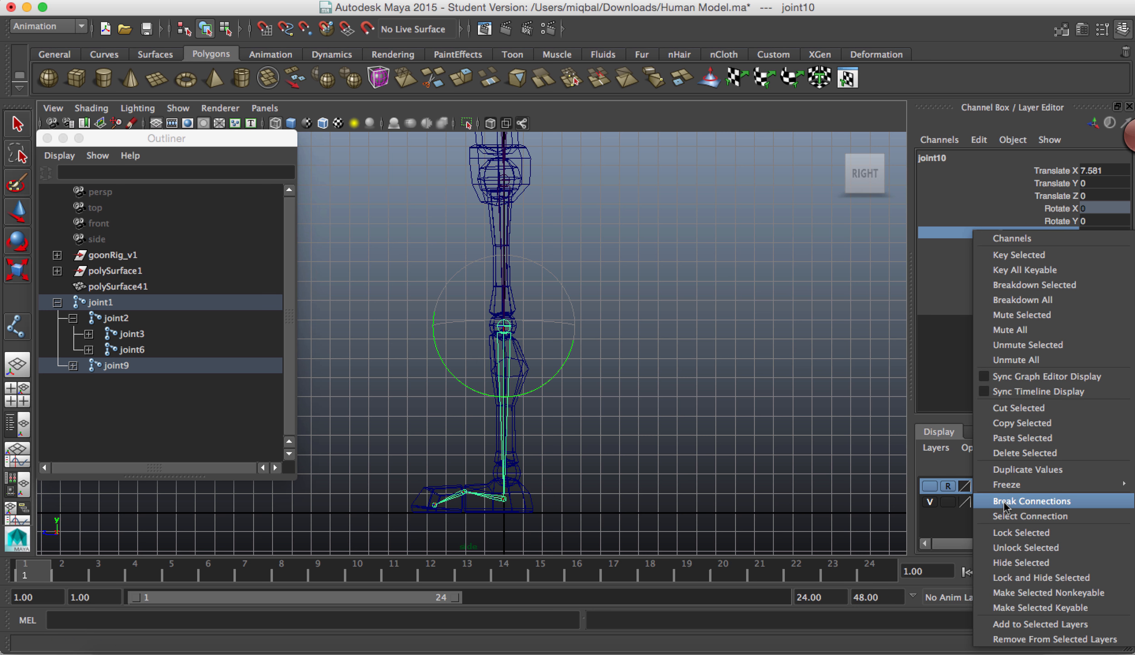
{"action": "left_click", "coordinate": [1021, 533]}
Step: Rotate the knee joint about 2.9 degrees in Y so the lower leg swings slightly backward, and deselect it
{"action": "key", "text": "e"}
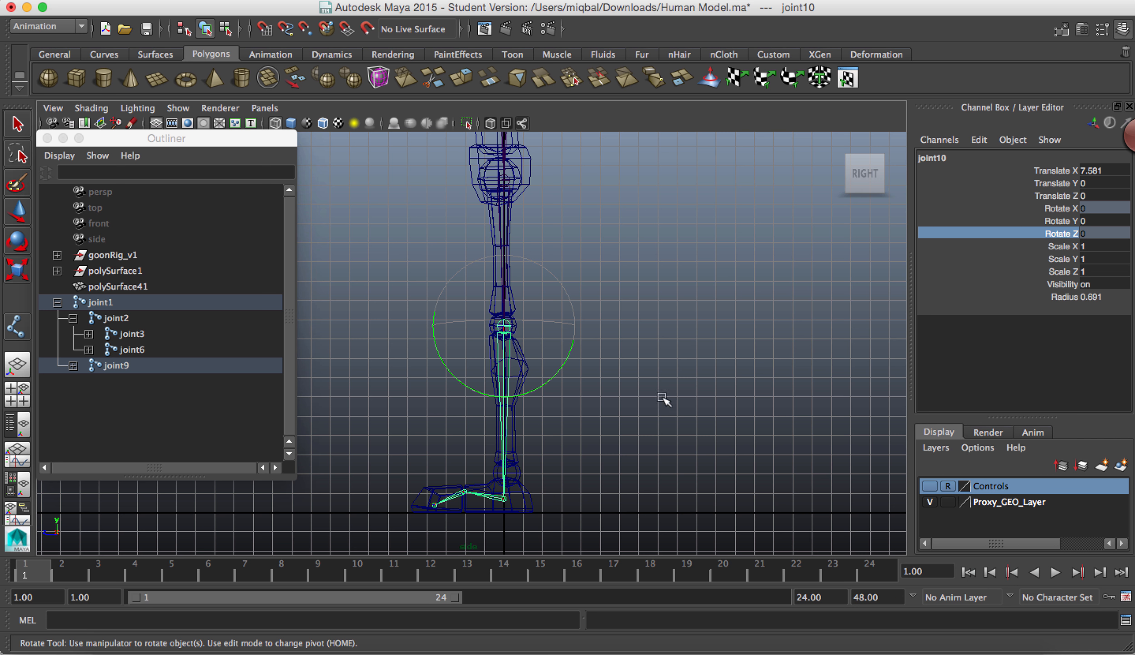
{"action": "left_click", "coordinate": [499, 322]}
{"action": "left_click", "coordinate": [508, 325]}
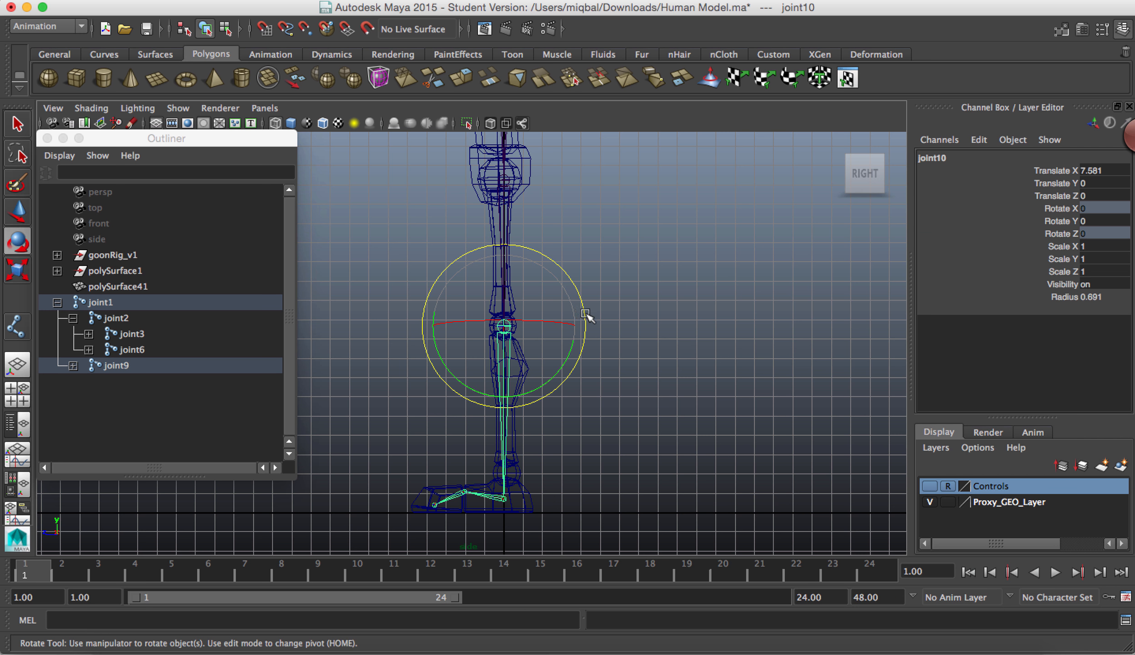
{"action": "left_click_drag", "start_coordinate": [585, 313], "coordinate": [587, 310]}
{"action": "left_click", "coordinate": [618, 431]}
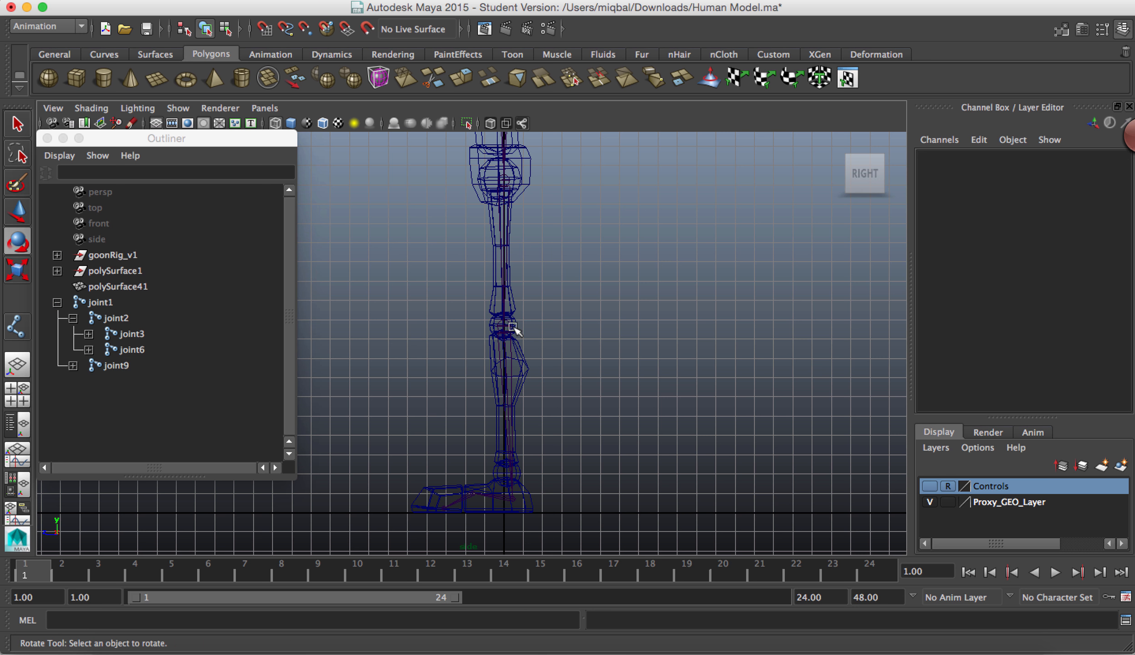
Step: Move the knee joint slightly toward the front of the leg, to a Translate Z of about 0.164
{"action": "left_click", "coordinate": [505, 327]}
{"action": "key", "text": "w"}
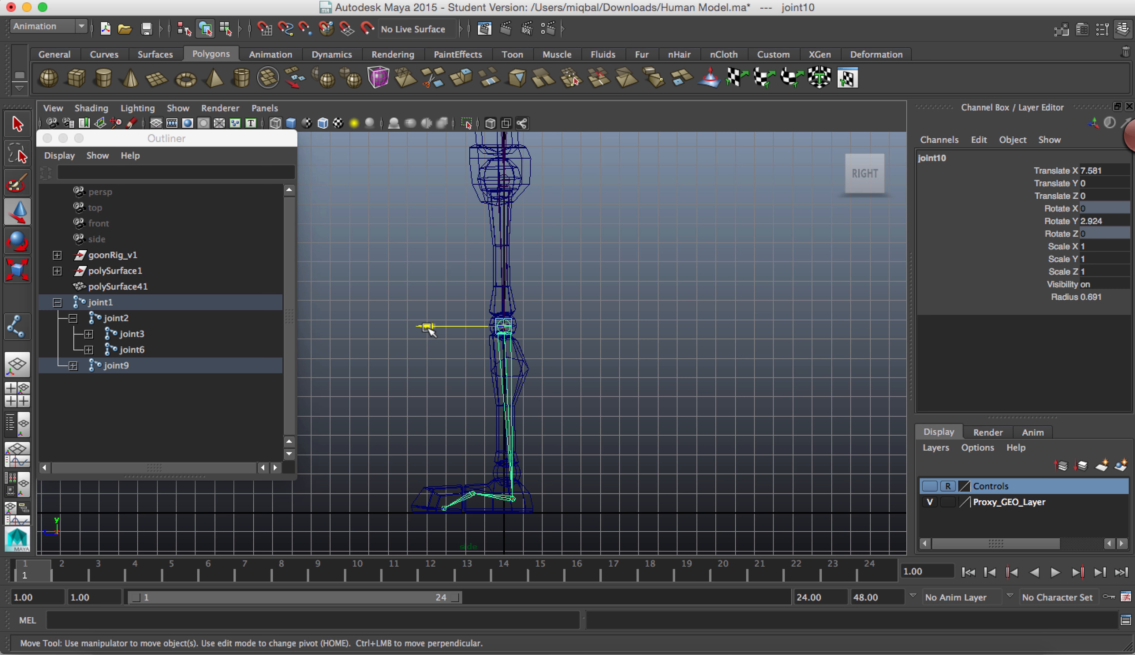
{"action": "left_click_drag", "start_coordinate": [417, 334], "coordinate": [414, 334]}
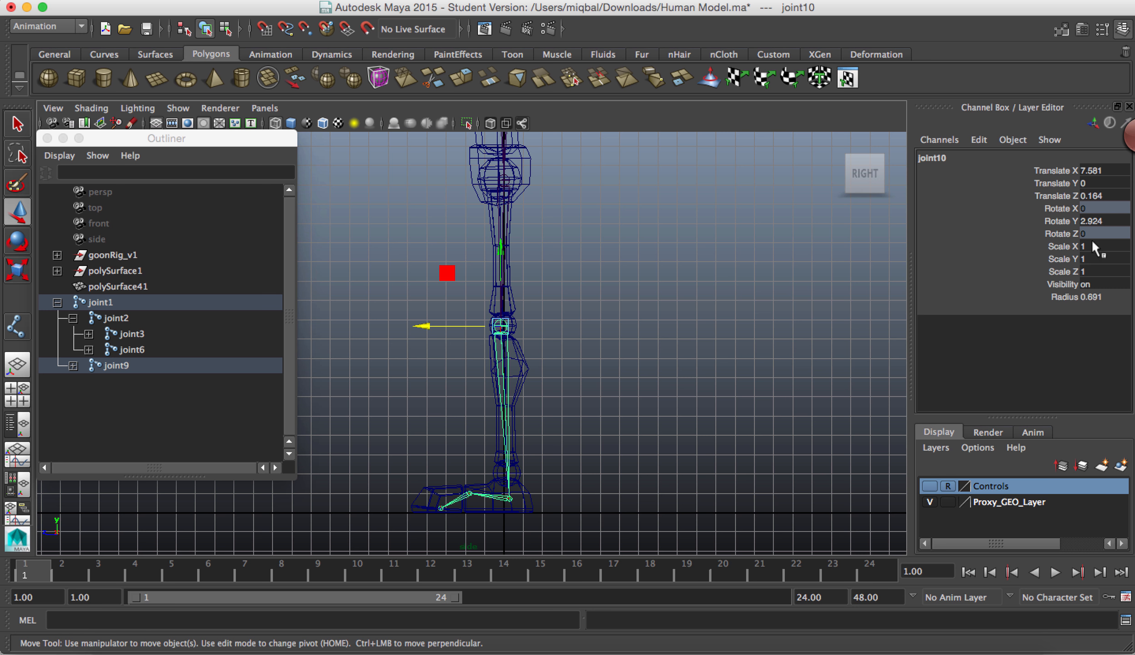
Step: Reapply the lock on the knee joint's Rotate X channel and unlock its Rotate Z channel
{"action": "left_click", "coordinate": [1061, 208]}
{"action": "right_click", "coordinate": [1061, 208]}
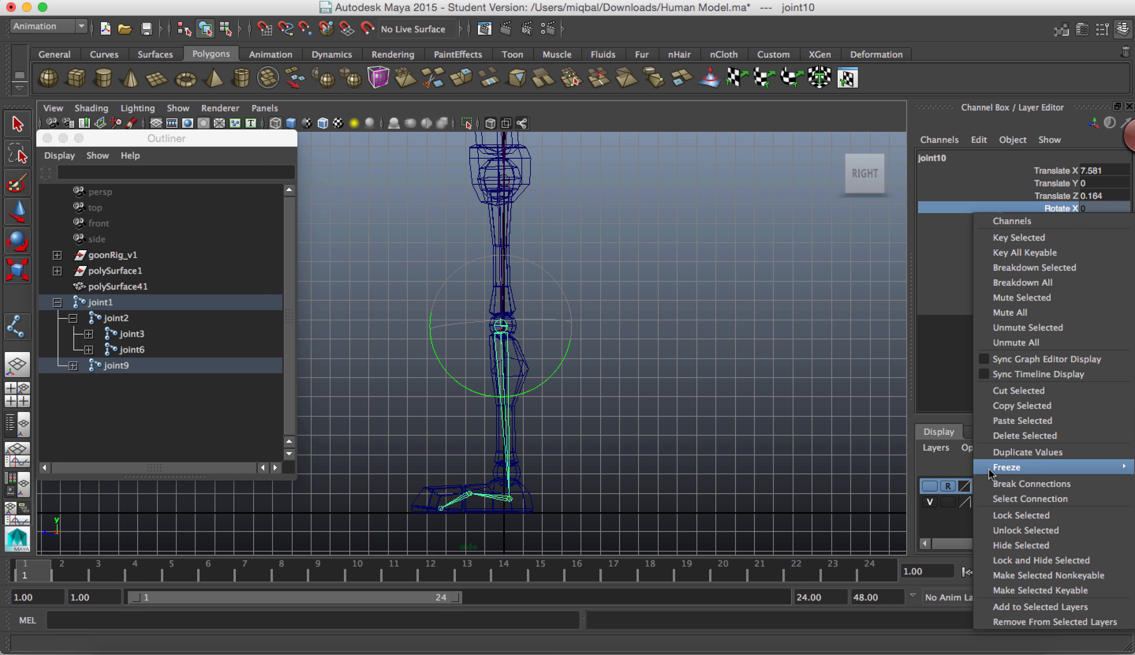
{"action": "left_click", "coordinate": [1000, 516]}
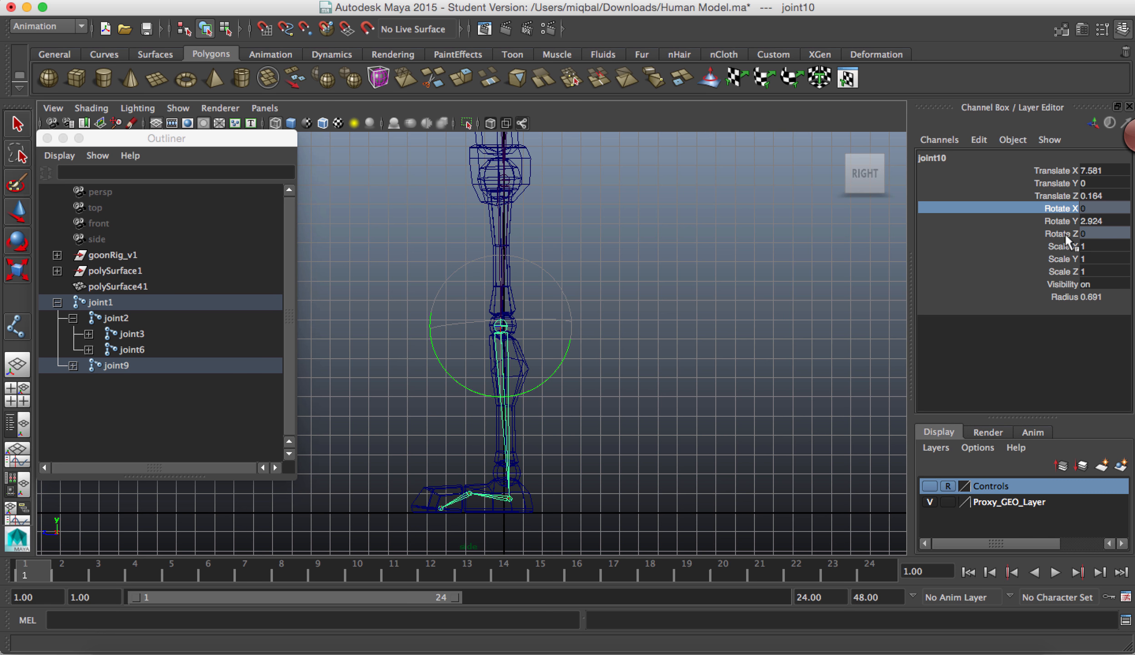
{"action": "left_click", "coordinate": [1046, 232]}
{"action": "right_click", "coordinate": [1045, 233]}
{"action": "mouse_move", "coordinate": [1029, 496]}
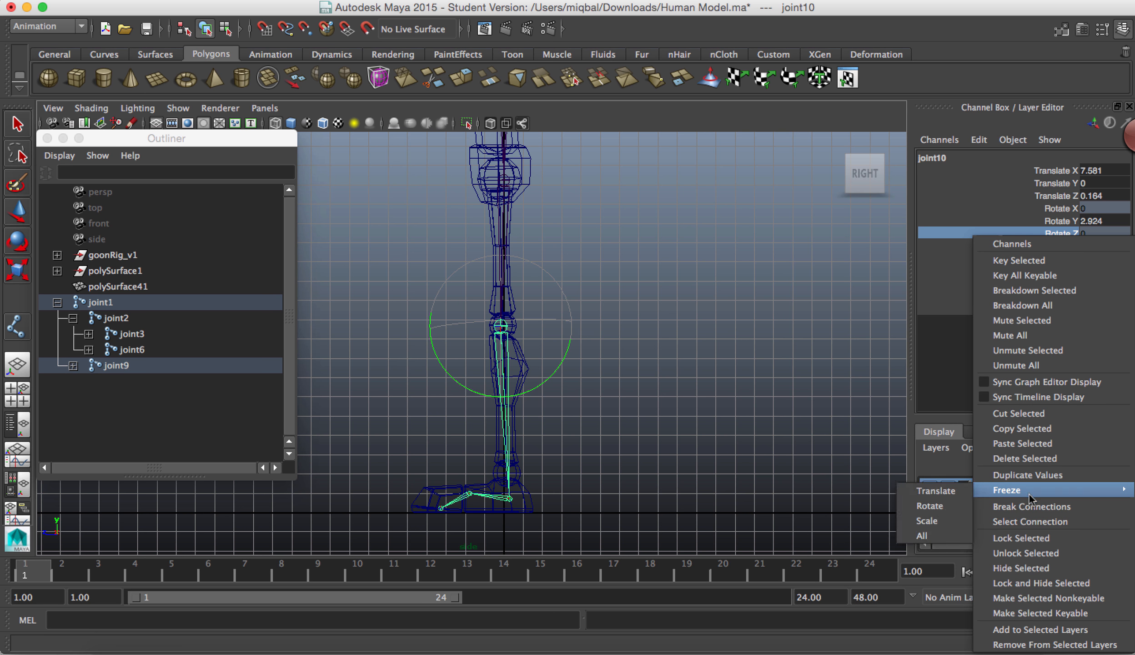
{"action": "left_click", "coordinate": [1028, 553]}
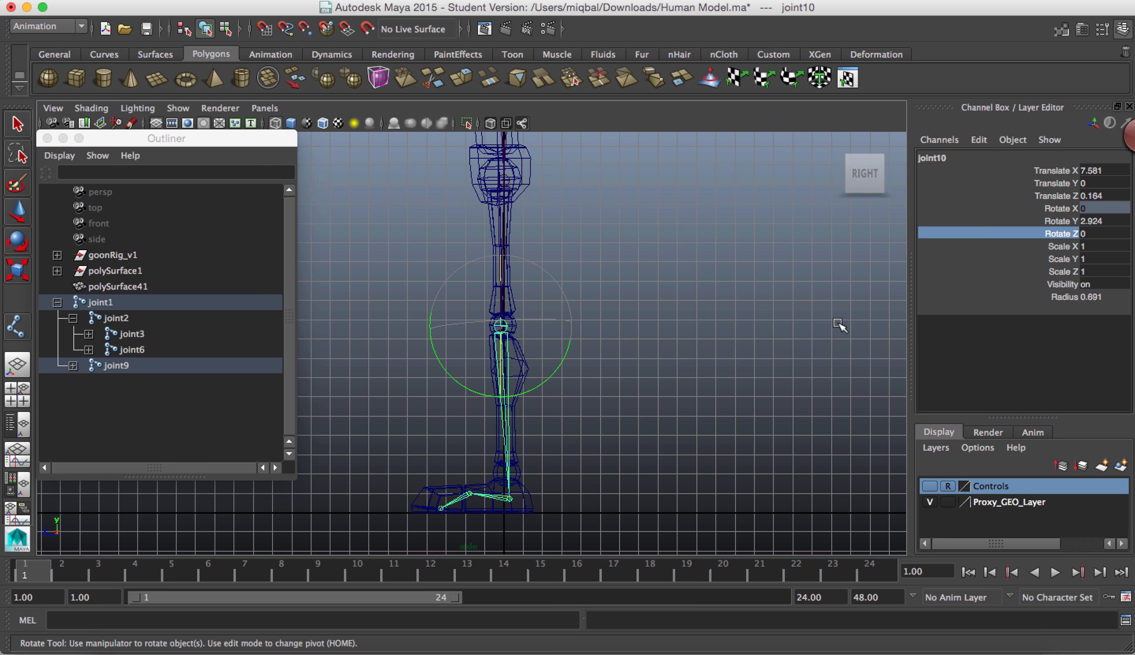
Step: Reselect the knee joint and set its Rotate Y value to 3
{"action": "left_click", "coordinate": [773, 328]}
{"action": "left_click", "coordinate": [499, 326]}
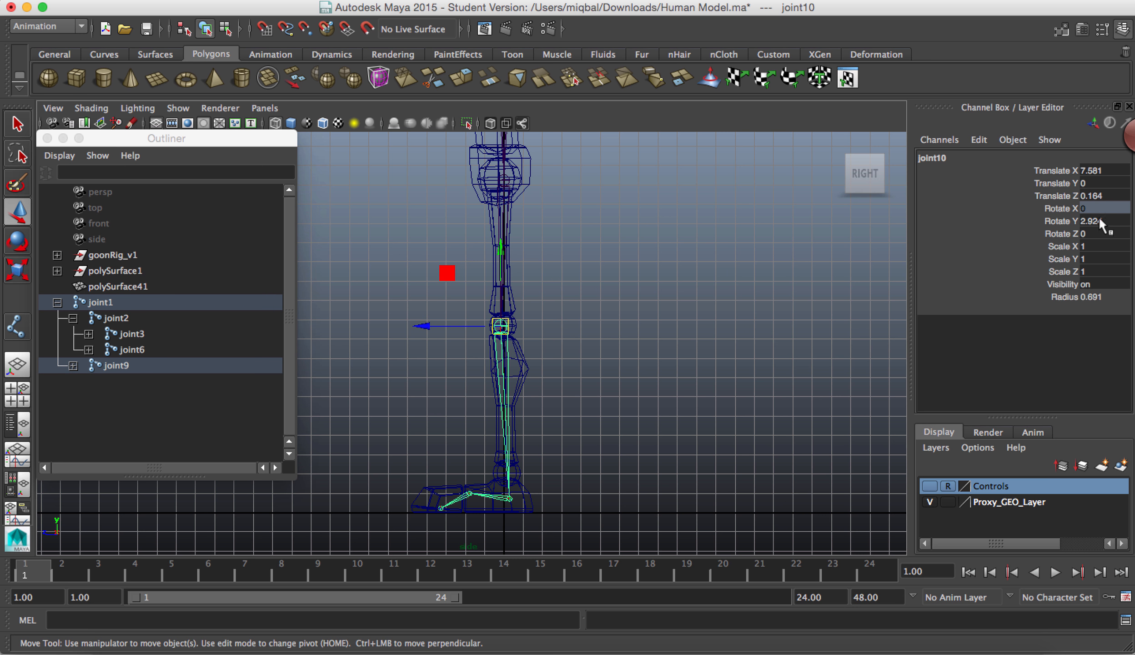
{"action": "left_click", "coordinate": [1092, 222]}
{"action": "left_click", "coordinate": [1093, 222]}
{"action": "type", "text": "3"}
{"action": "key", "text": "Return"}
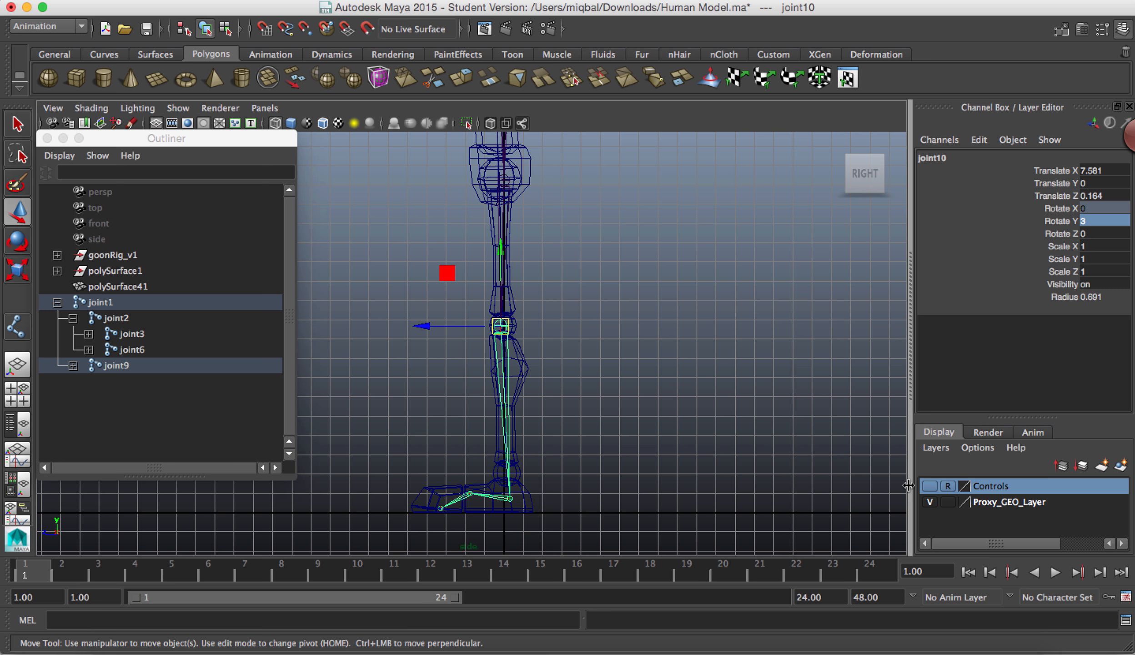
Step: Try to raise the ankle joint slightly in side view and deselect it
{"action": "left_click", "coordinate": [669, 478]}
{"action": "left_click", "coordinate": [505, 494]}
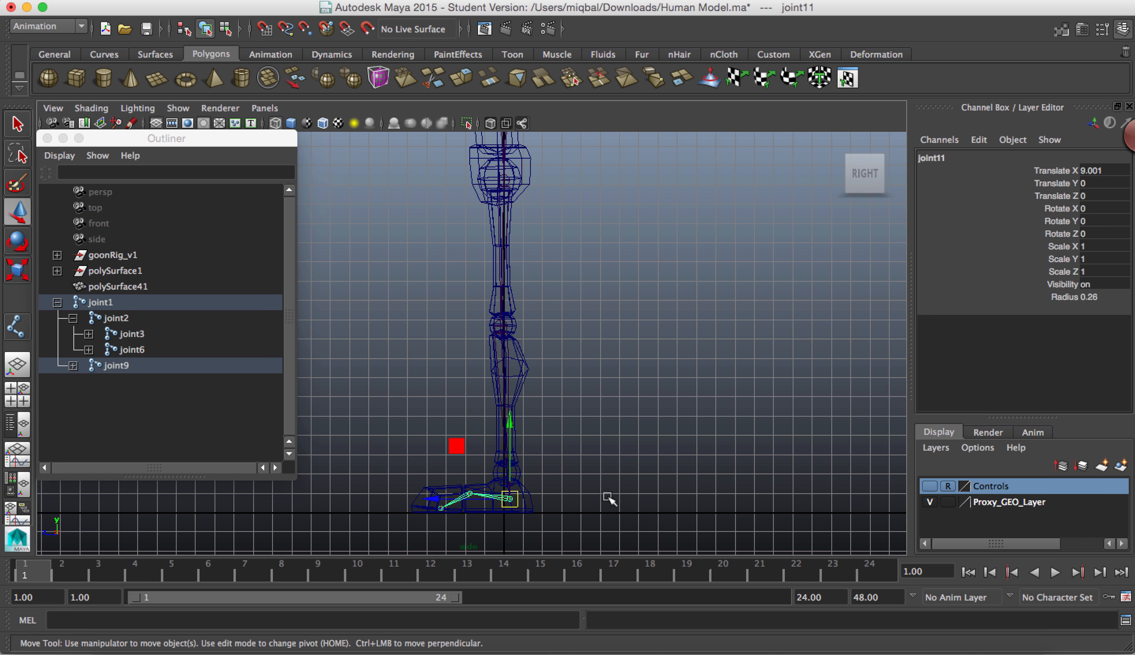
{"action": "left_click_drag", "start_coordinate": [508, 425], "coordinate": [507, 414]}
{"action": "left_click", "coordinate": [591, 473]}
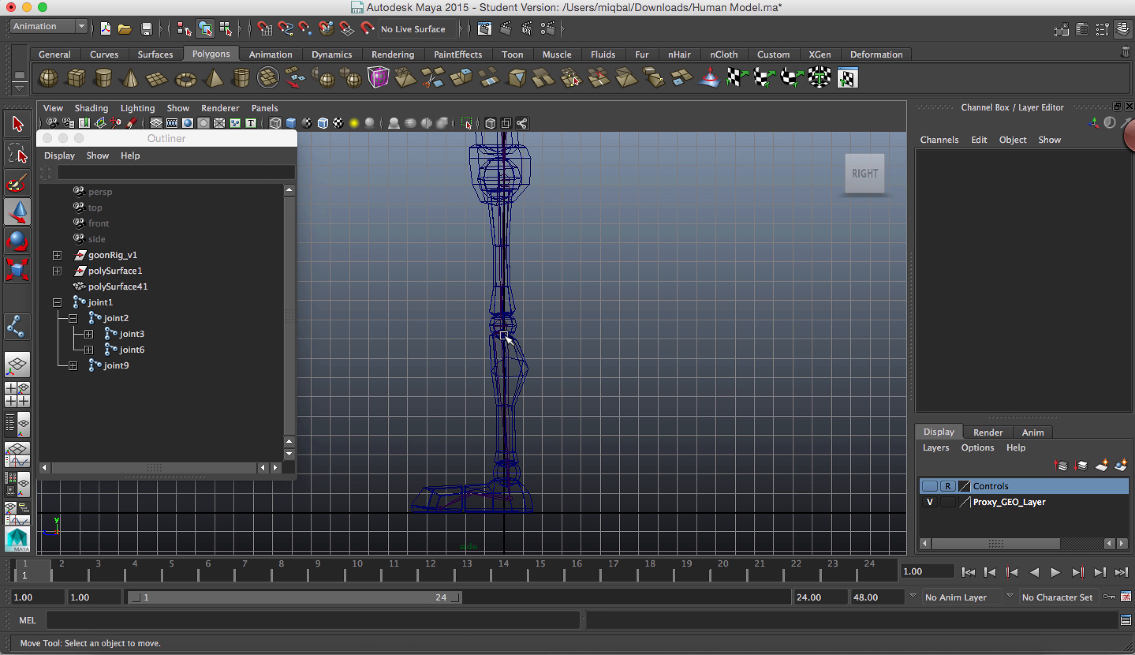
Step: Select the knee joint and compare the leg chain's alignment with the mesh in the side and front views
{"action": "left_click", "coordinate": [503, 335]}
{"action": "key", "text": "space"}
{"action": "key", "text": "space"}
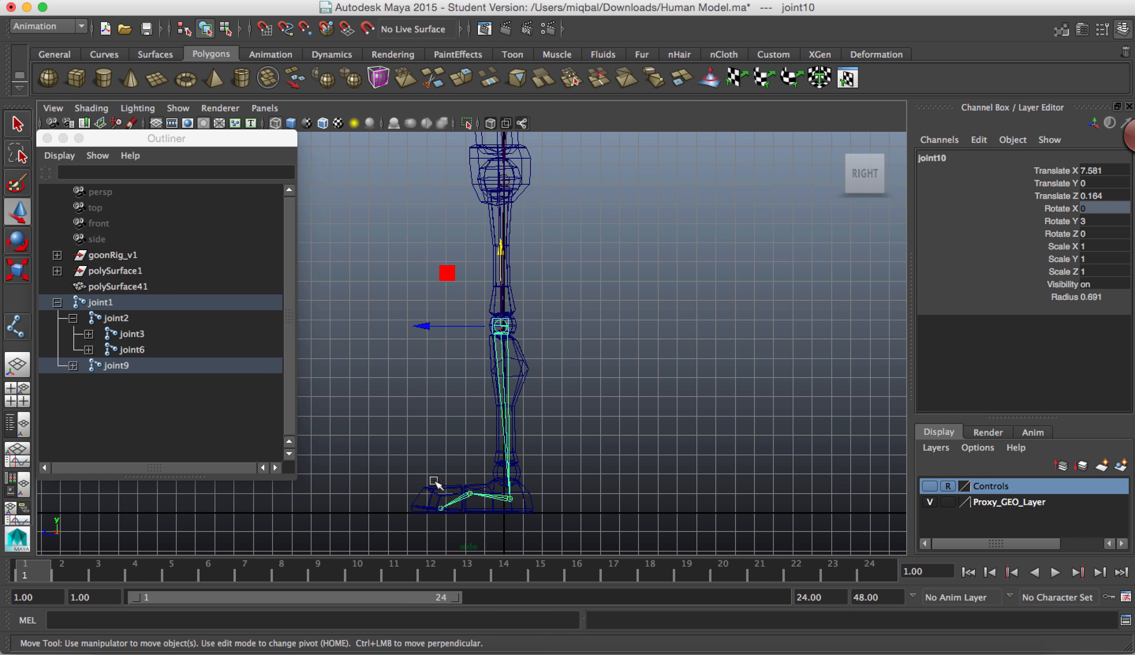
{"action": "key", "text": "space"}
{"action": "key", "text": "space"}
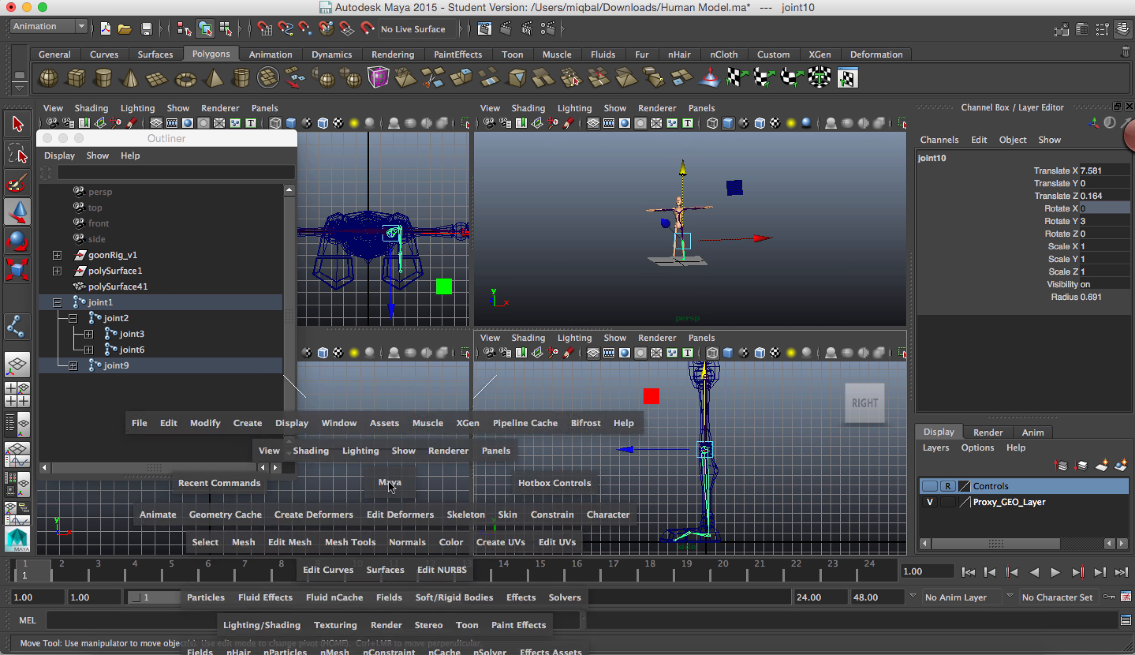
{"action": "right_click_drag", "start_coordinate": [700, 432], "coordinate": [387, 309], "text": "alt"}
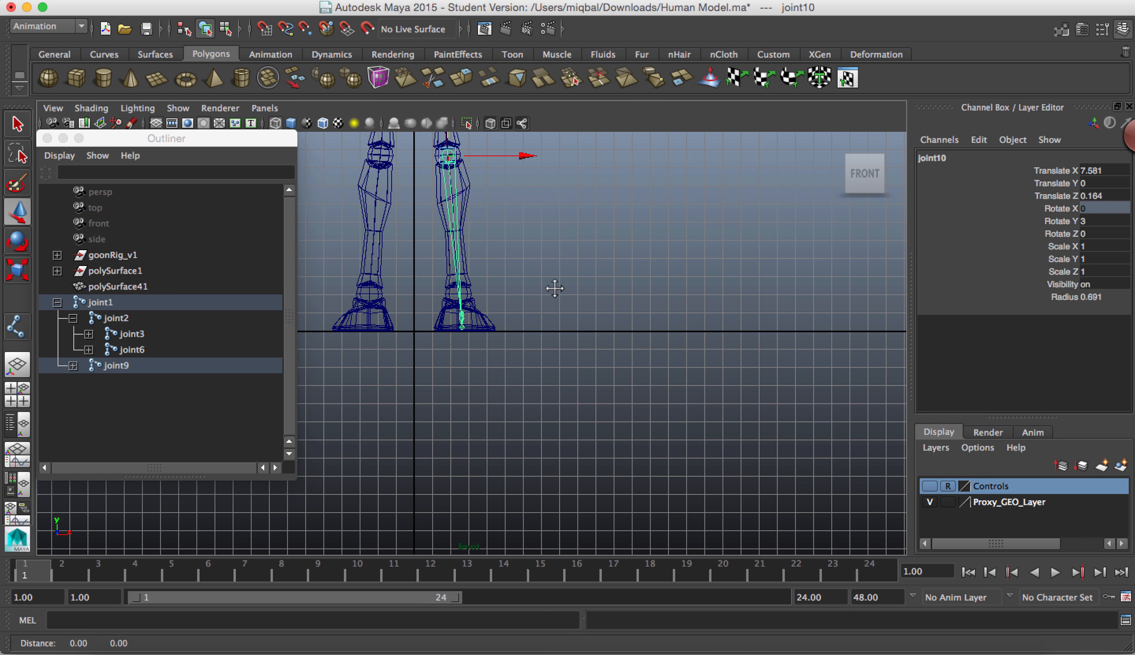
{"action": "middle_click_drag", "start_coordinate": [552, 266], "coordinate": [615, 488], "text": "alt"}
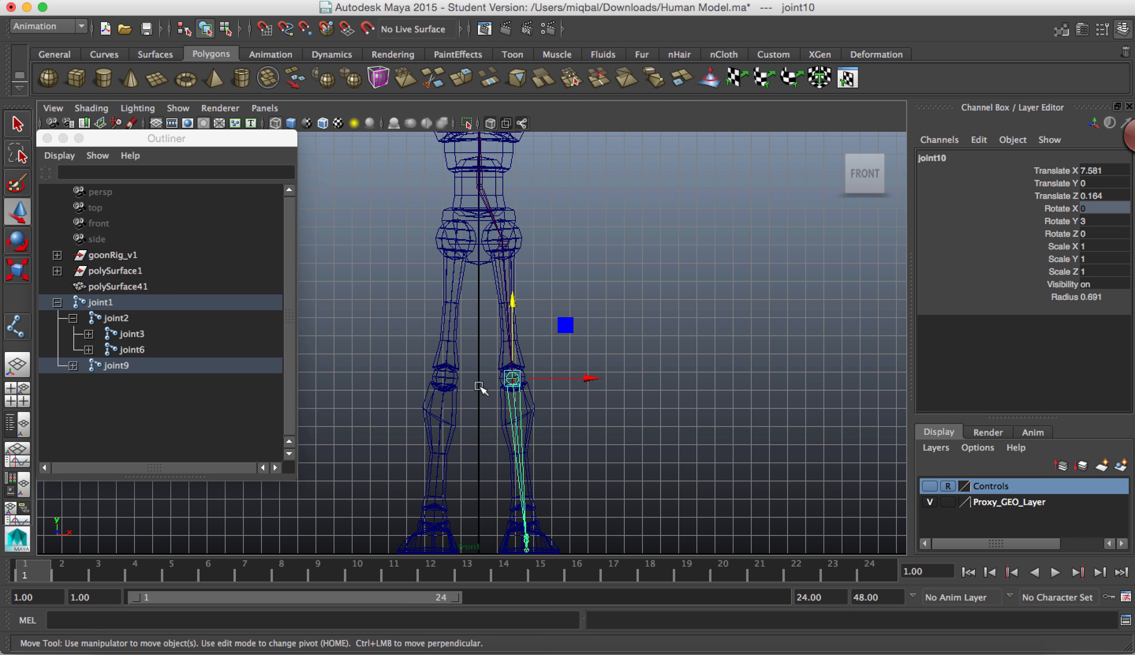
{"action": "key", "text": "space"}
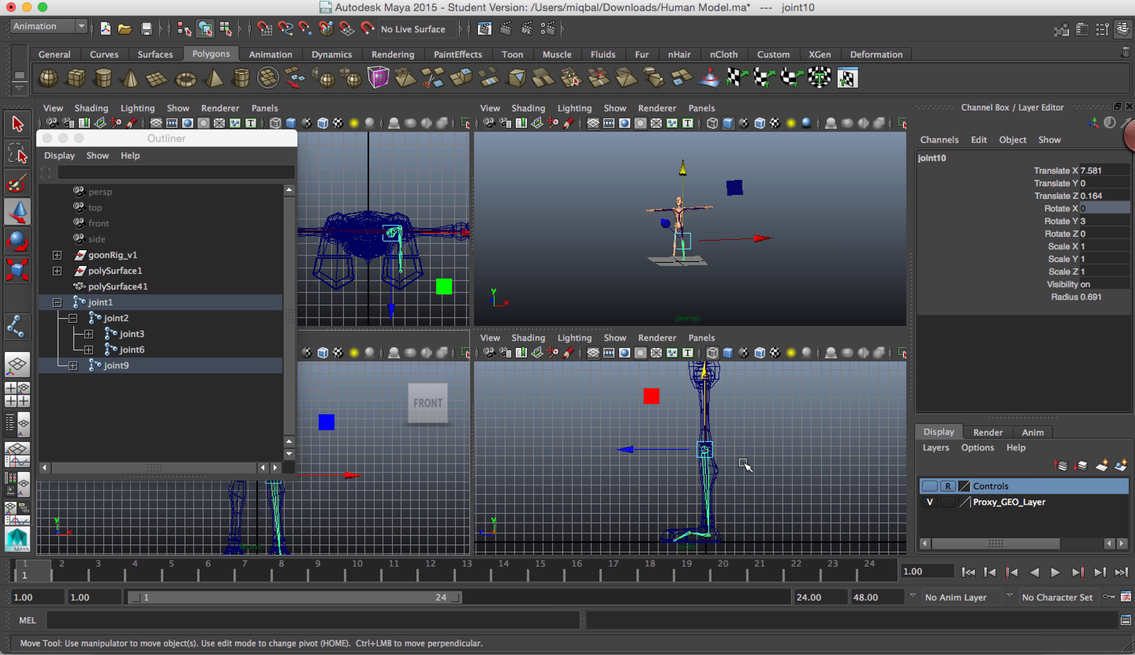
{"action": "key", "text": "space"}
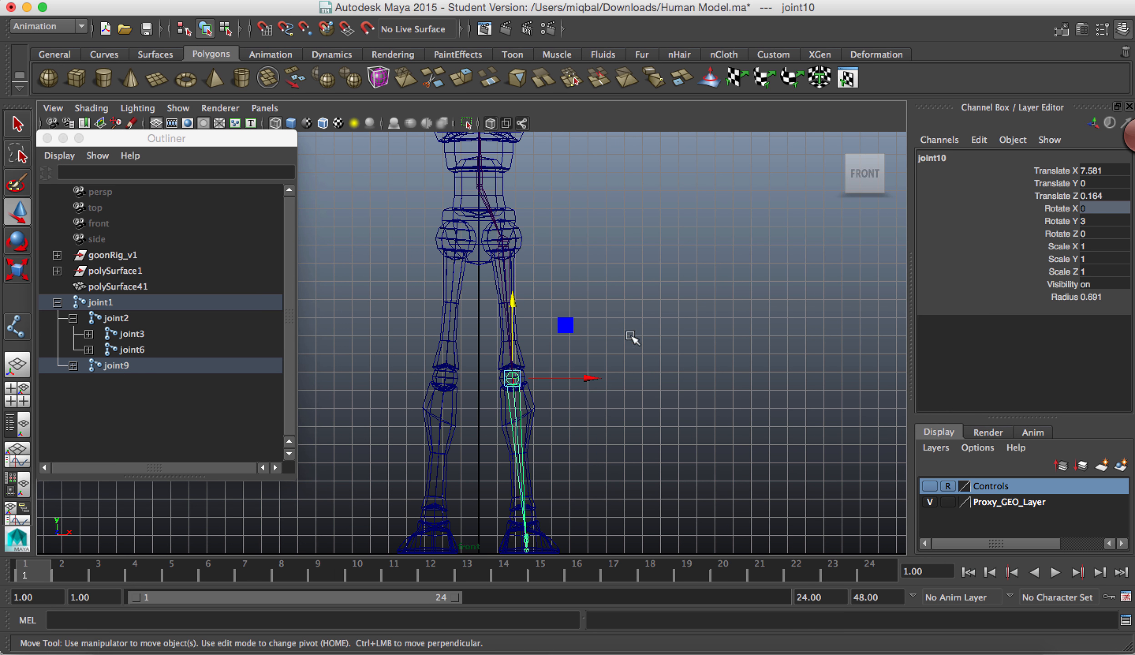
Step: Create an IK handle from the hip joint (joint9) to the ankle joint with the IK Handle Tool
{"action": "left_click", "coordinate": [509, 250]}
{"action": "left_click", "coordinate": [502, 243]}
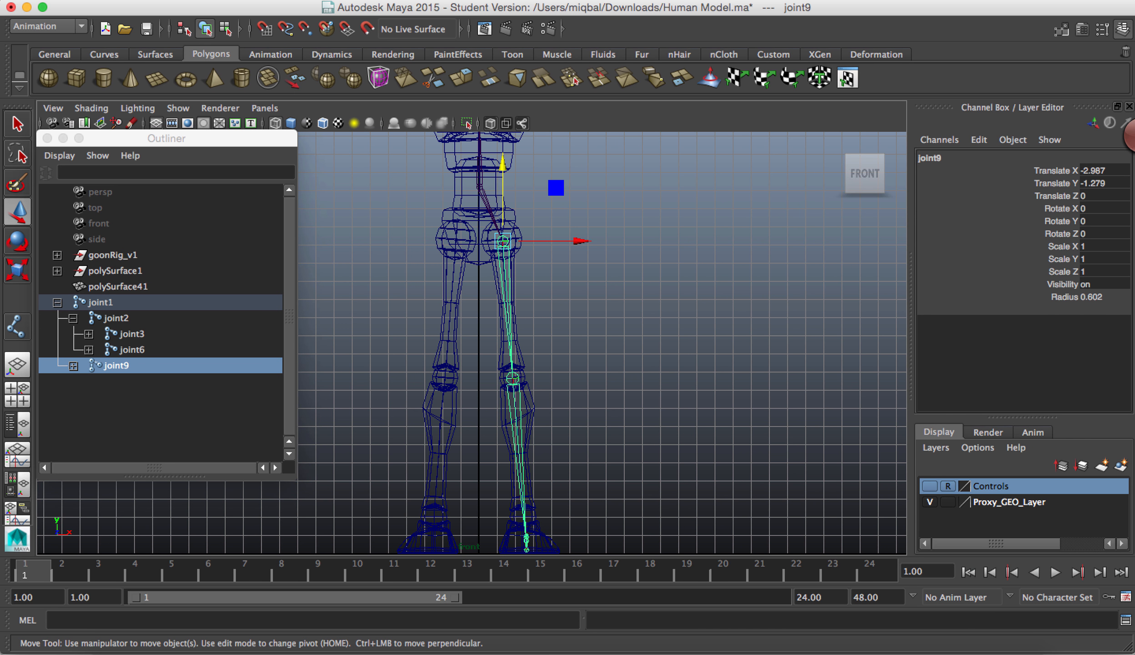
{"action": "left_click", "coordinate": [724, 0]}
{"action": "mouse_move", "coordinate": [696, 1]}
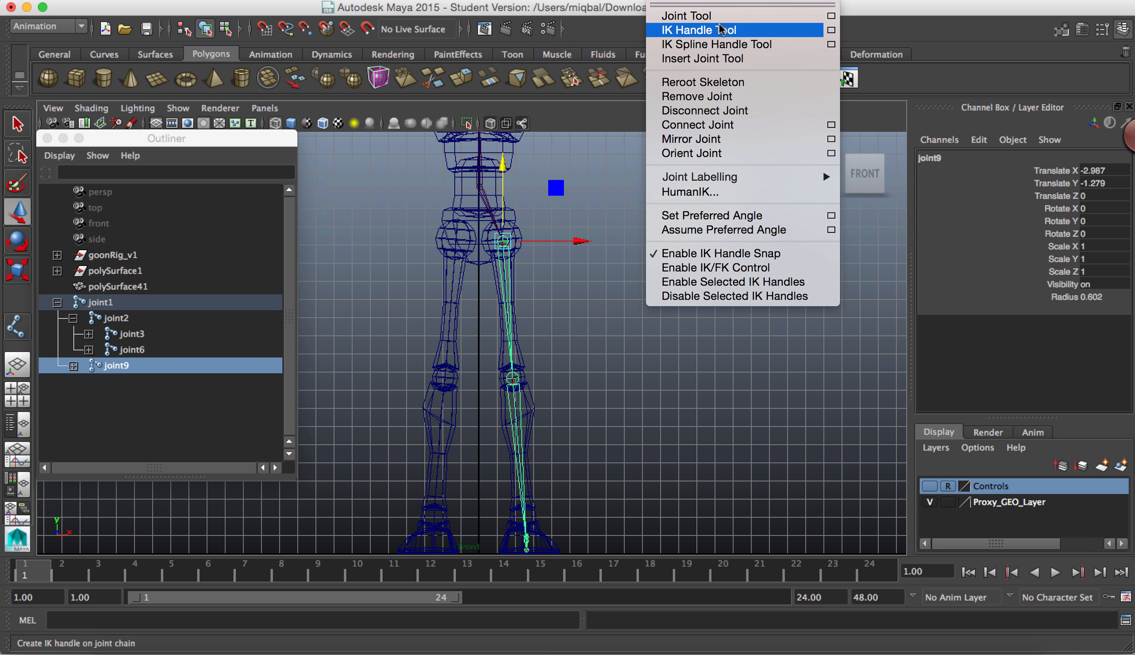
{"action": "left_click", "coordinate": [700, 30]}
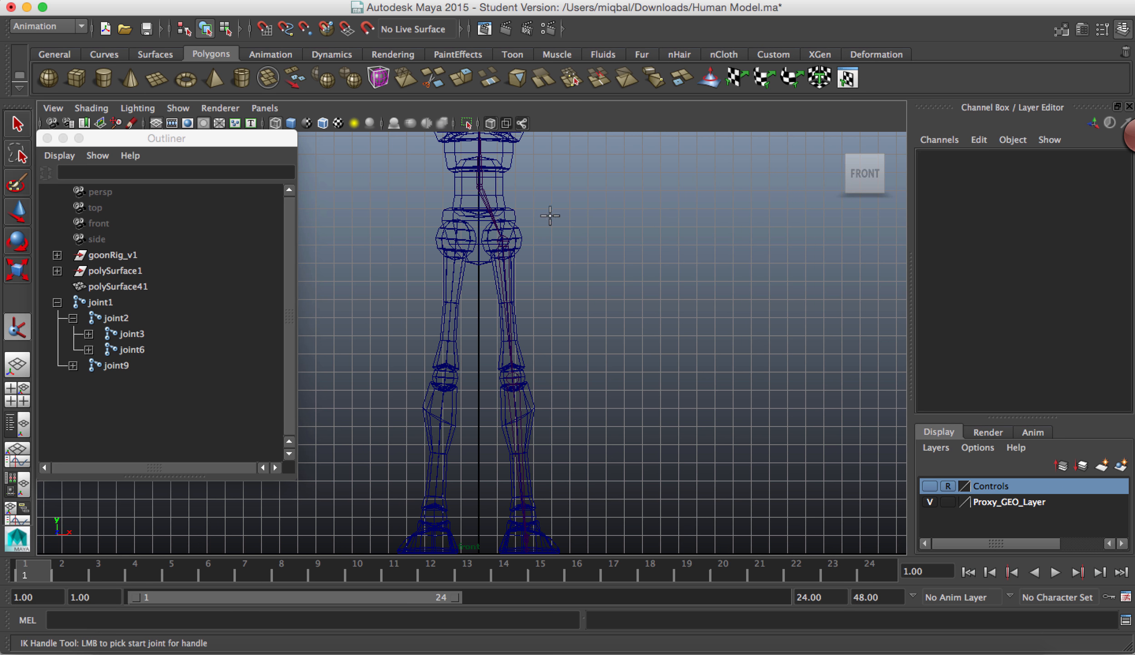
{"action": "left_click", "coordinate": [503, 243]}
{"action": "key", "text": "space"}
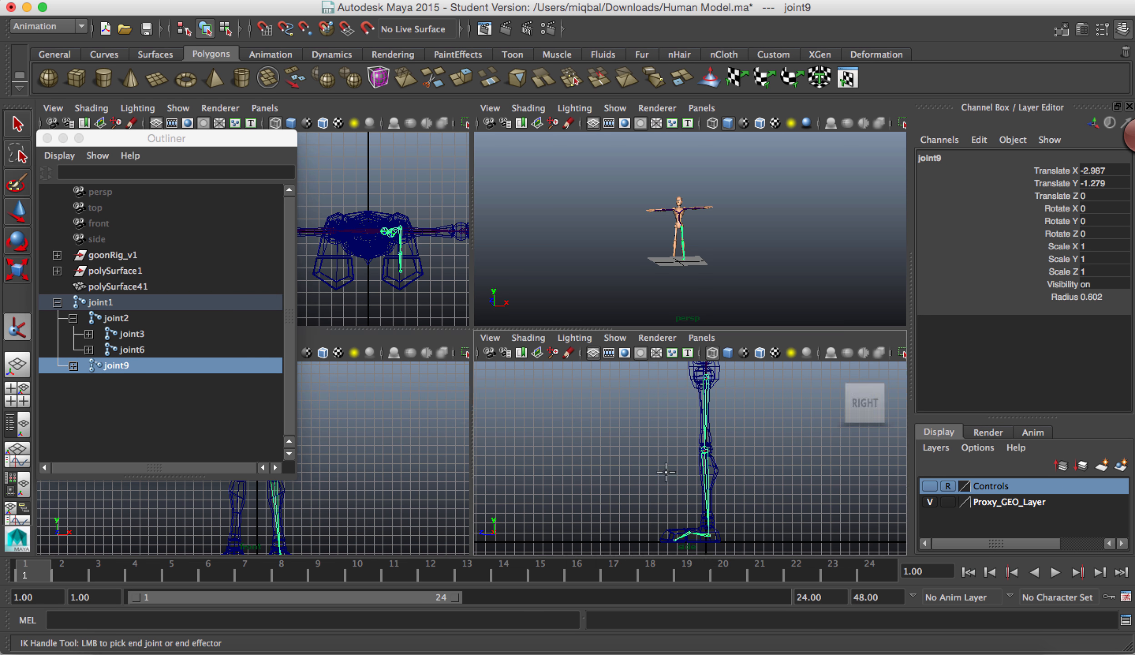
{"action": "key", "text": "space"}
{"action": "right_click_drag", "start_coordinate": [699, 526], "coordinate": [1019, 542], "text": "alt"}
{"action": "middle_click_drag", "start_coordinate": [708, 336], "coordinate": [756, 97], "text": "alt"}
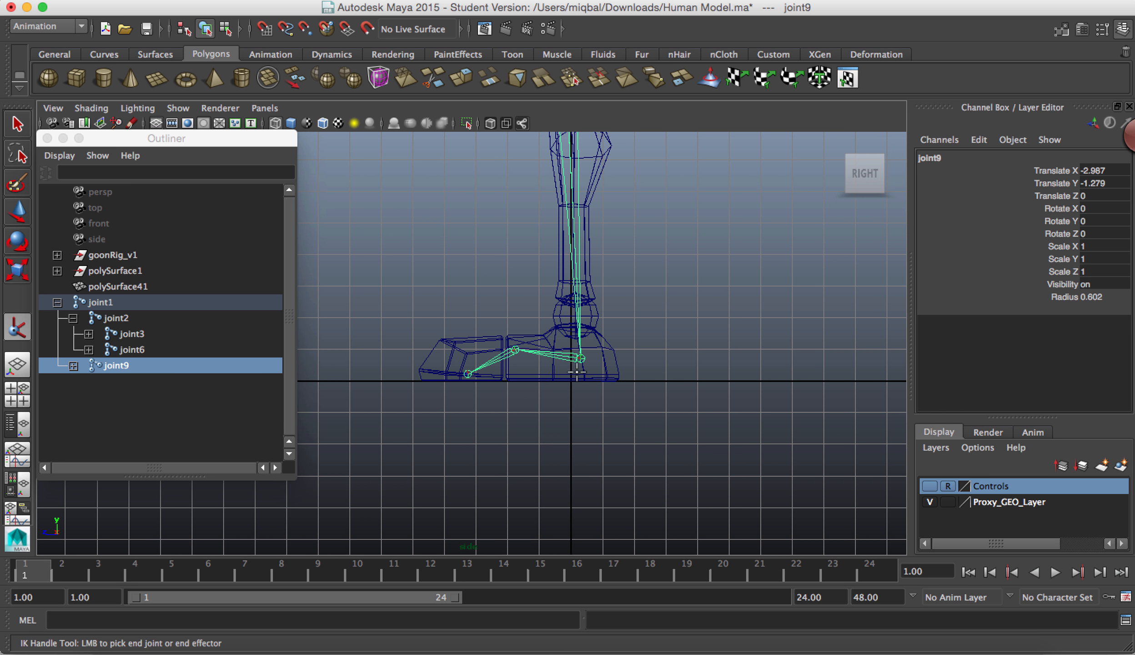
{"action": "left_click", "coordinate": [581, 359]}
{"action": "key", "text": "w"}
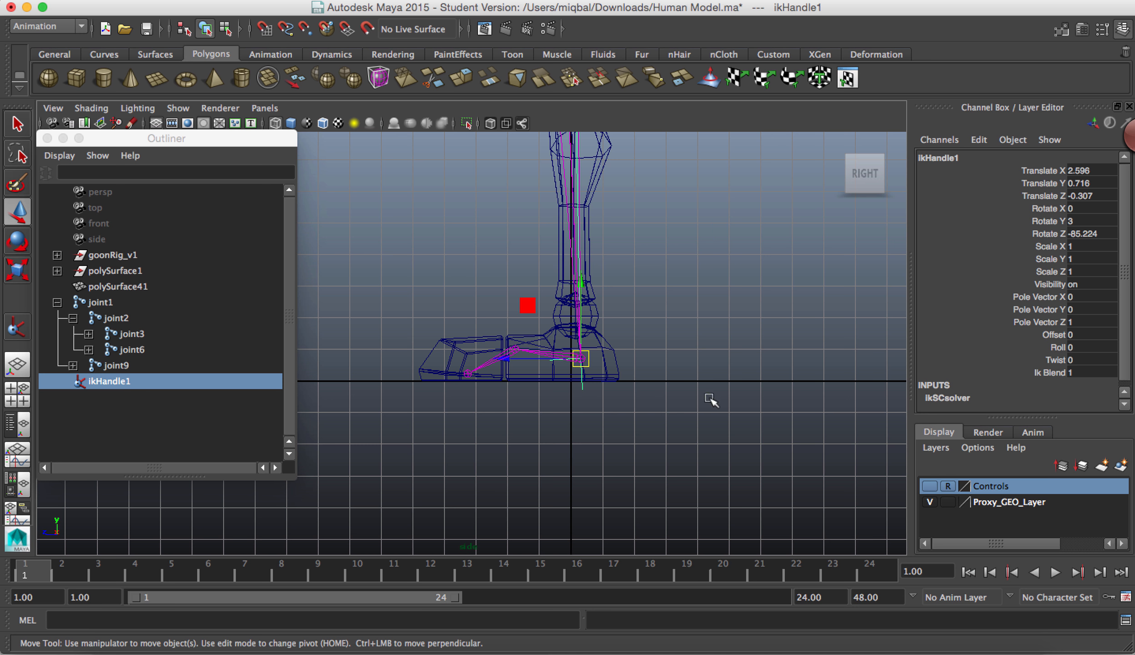
Step: Test how the leg bends by moving ikHandle1 in side view and restore its position
{"action": "right_click_drag", "start_coordinate": [689, 401], "coordinate": [4, 204], "text": "alt"}
{"action": "middle_click_drag", "start_coordinate": [587, 272], "coordinate": [552, 387], "text": "alt"}
{"action": "mouse_move", "coordinate": [500, 395]}
{"action": "left_mouse_down"}
{"action": "mouse_move", "coordinate": [495, 350]}
{"action": "mouse_move", "coordinate": [500, 394]}
{"action": "left_mouse_up"}
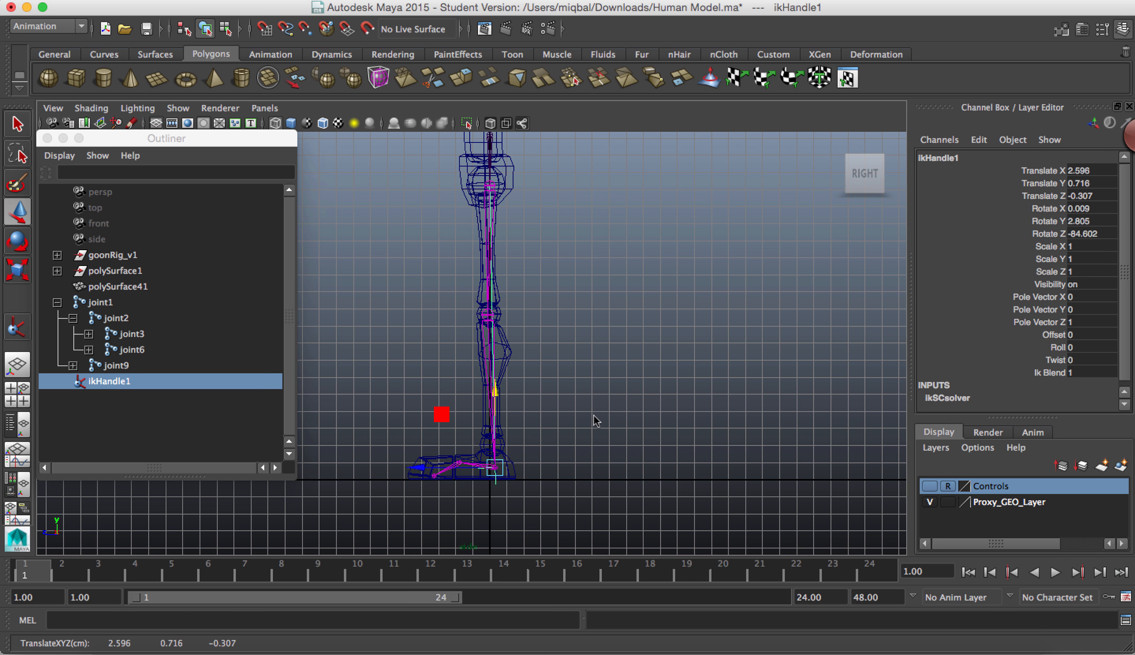
Step: Mirror the joint9 leg chain with its IK handle across the YZ plane, using the Behavior mirror function
{"action": "key", "text": "space"}
{"action": "key", "text": "space"}
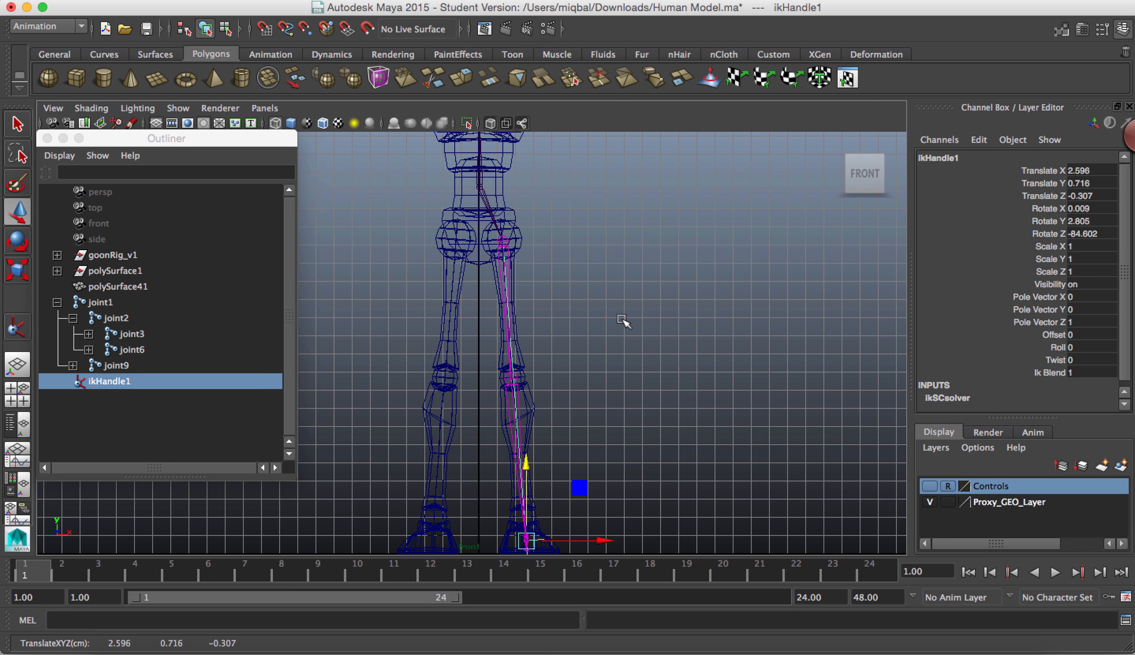
{"action": "left_click", "coordinate": [503, 239]}
{"action": "left_click", "coordinate": [485, 210]}
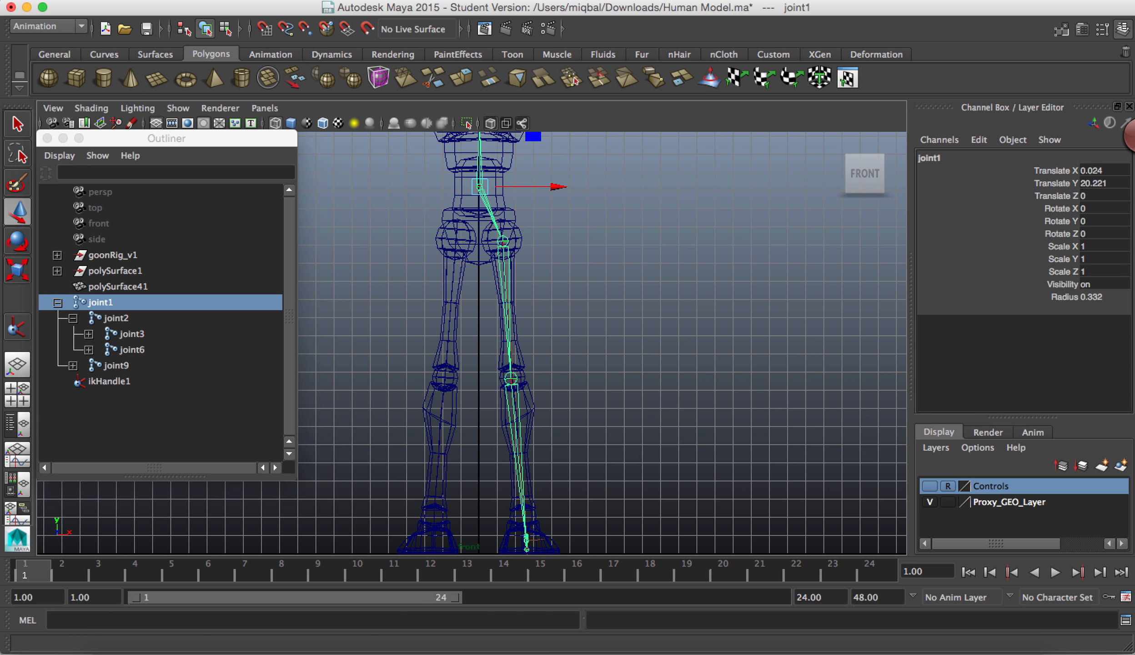
{"action": "left_click", "coordinate": [675, 358]}
{"action": "left_click", "coordinate": [502, 242]}
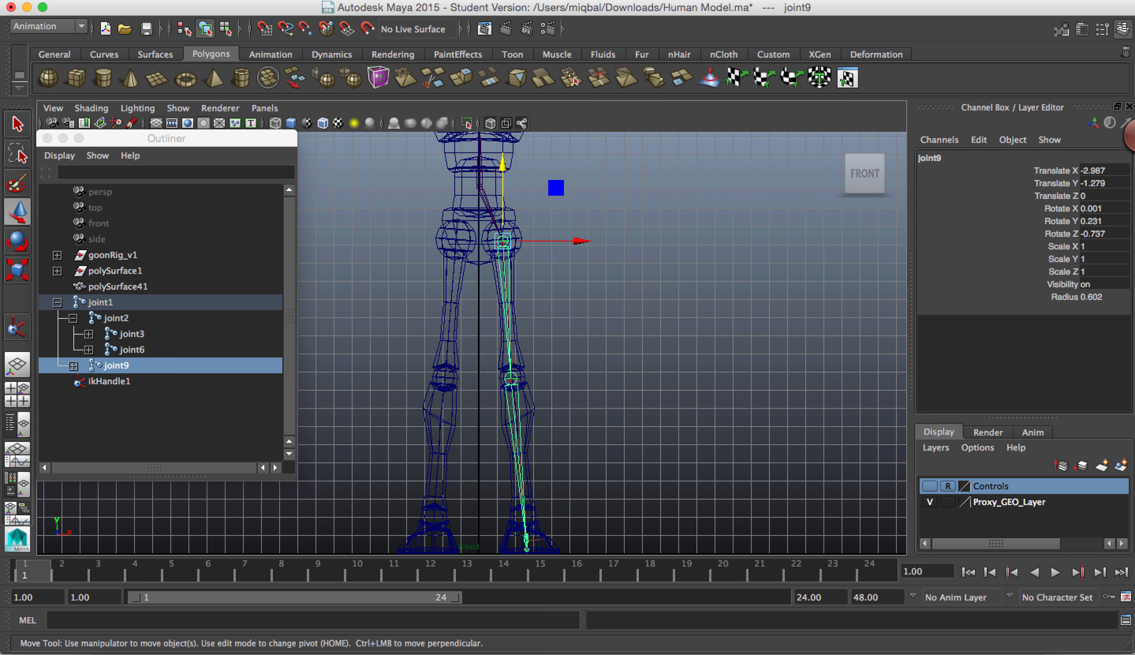
{"action": "left_click", "coordinate": [671, 0]}
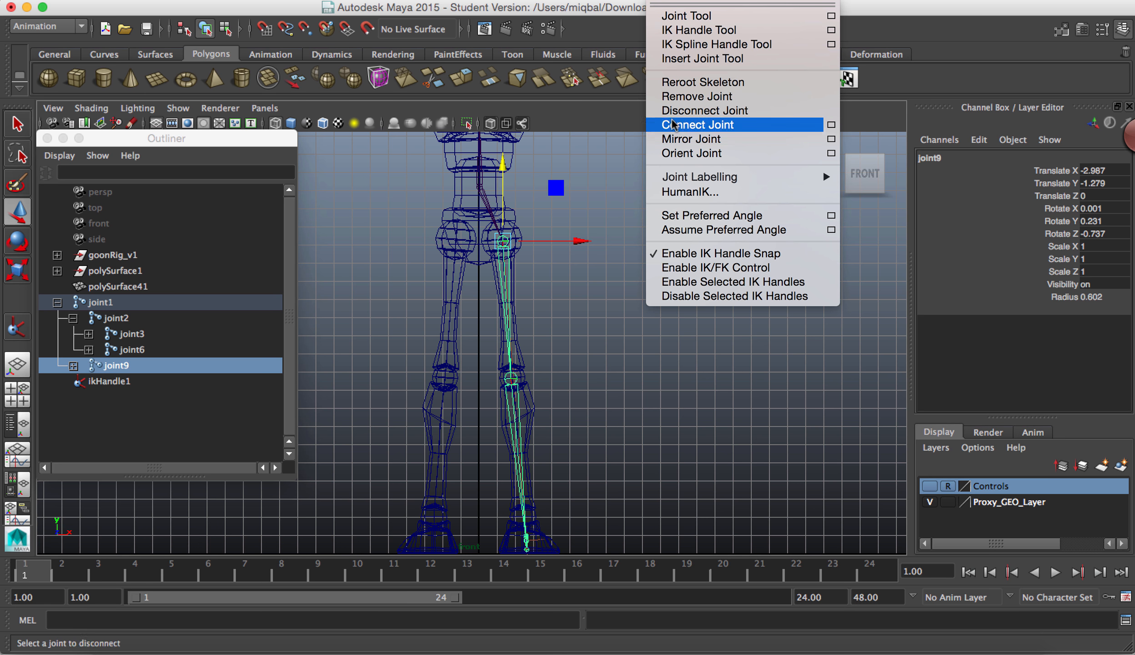
{"action": "left_click", "coordinate": [830, 139]}
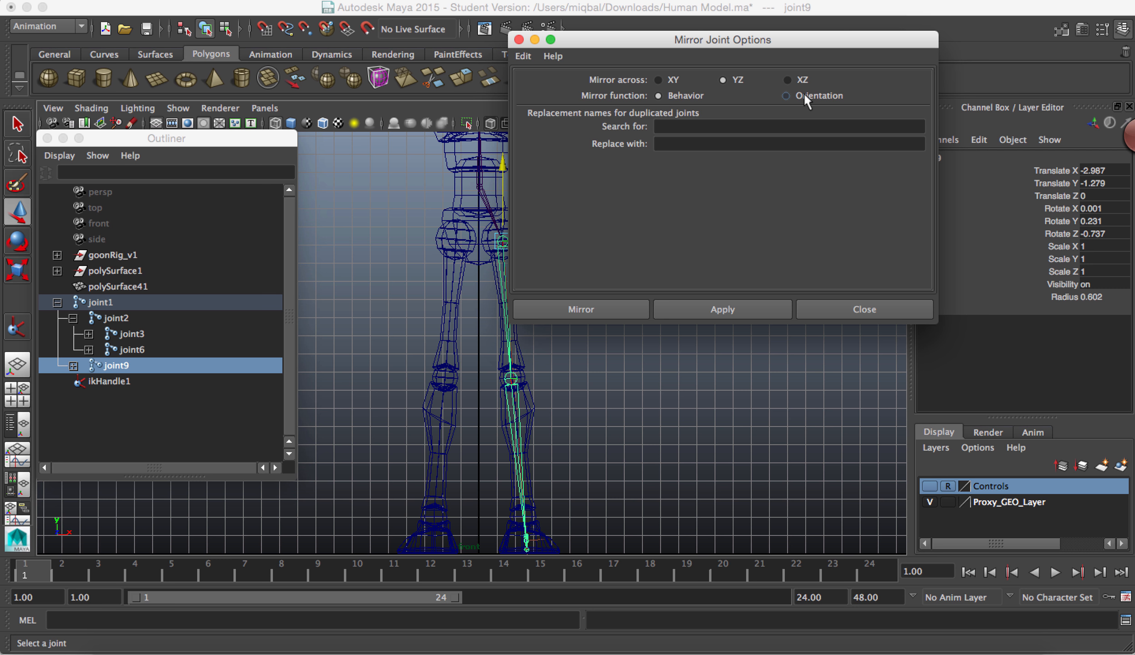
{"action": "left_click", "coordinate": [598, 311]}
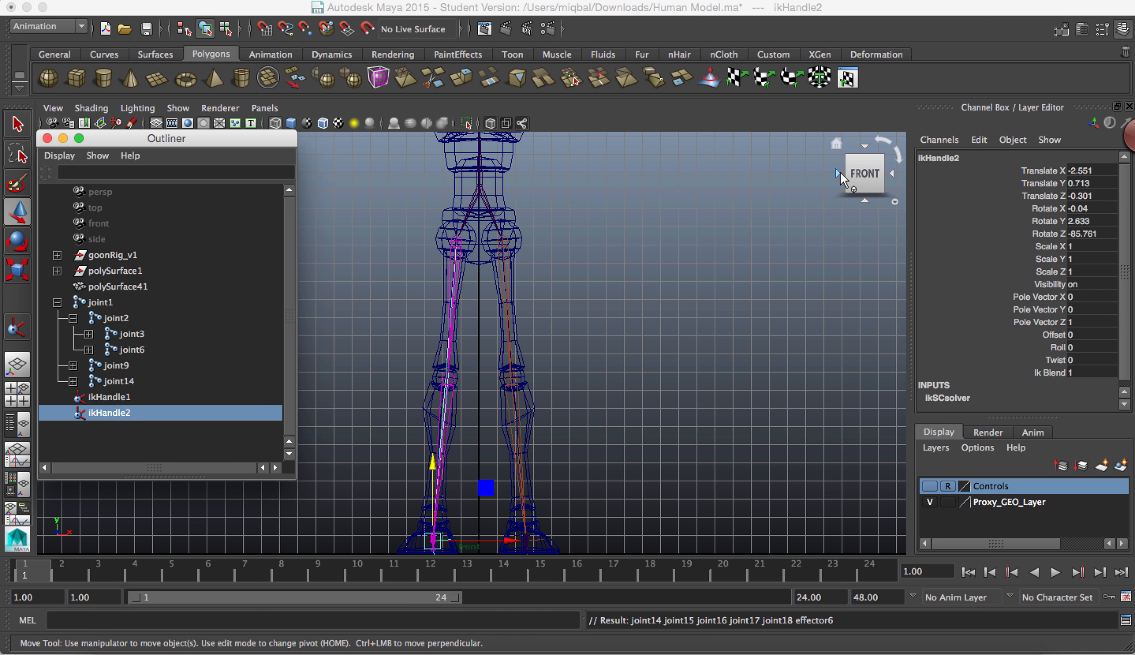
Step: Test the mirrored leg by moving ikHandle2 up from the left-side view, undo the move and return to the front view
{"action": "left_click", "coordinate": [838, 172]}
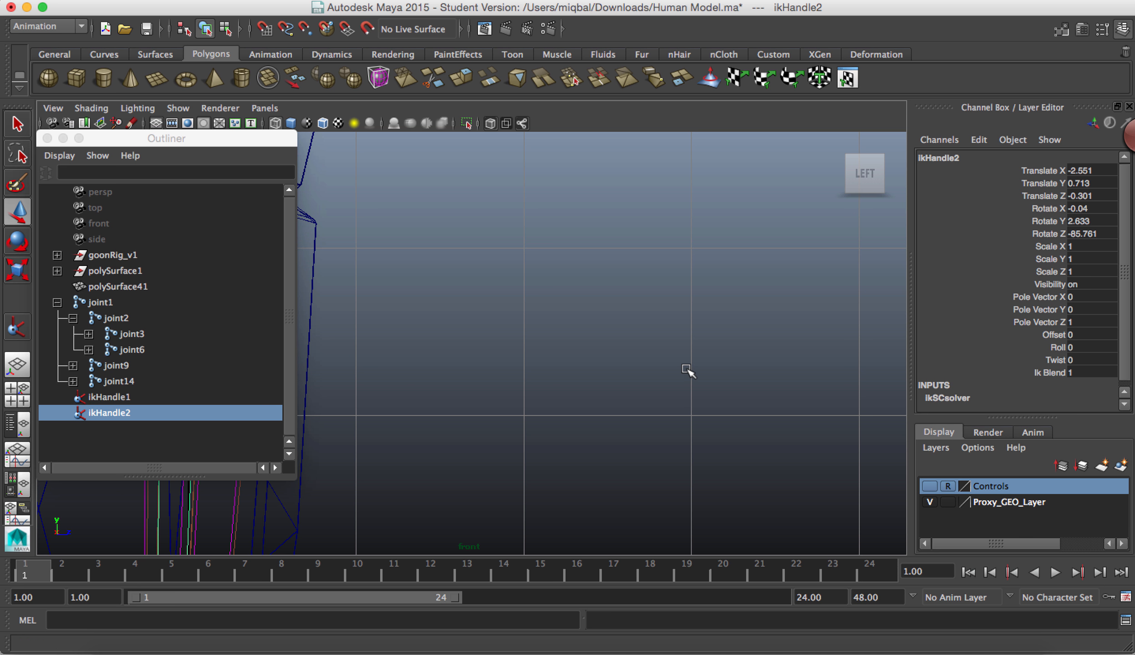
{"action": "key", "text": "f"}
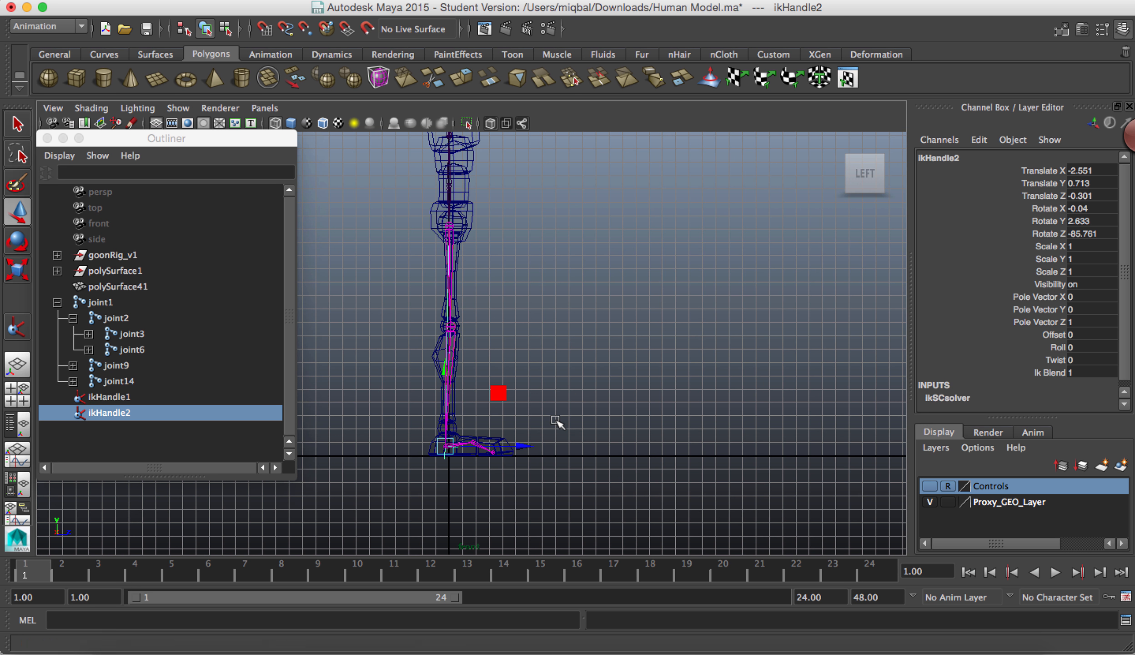
{"action": "left_click", "coordinate": [449, 446]}
{"action": "mouse_move", "coordinate": [450, 447]}
{"action": "left_mouse_down"}
{"action": "mouse_move", "coordinate": [448, 427]}
{"action": "mouse_move", "coordinate": [454, 447]}
{"action": "left_mouse_up"}
{"action": "key", "text": "z"}
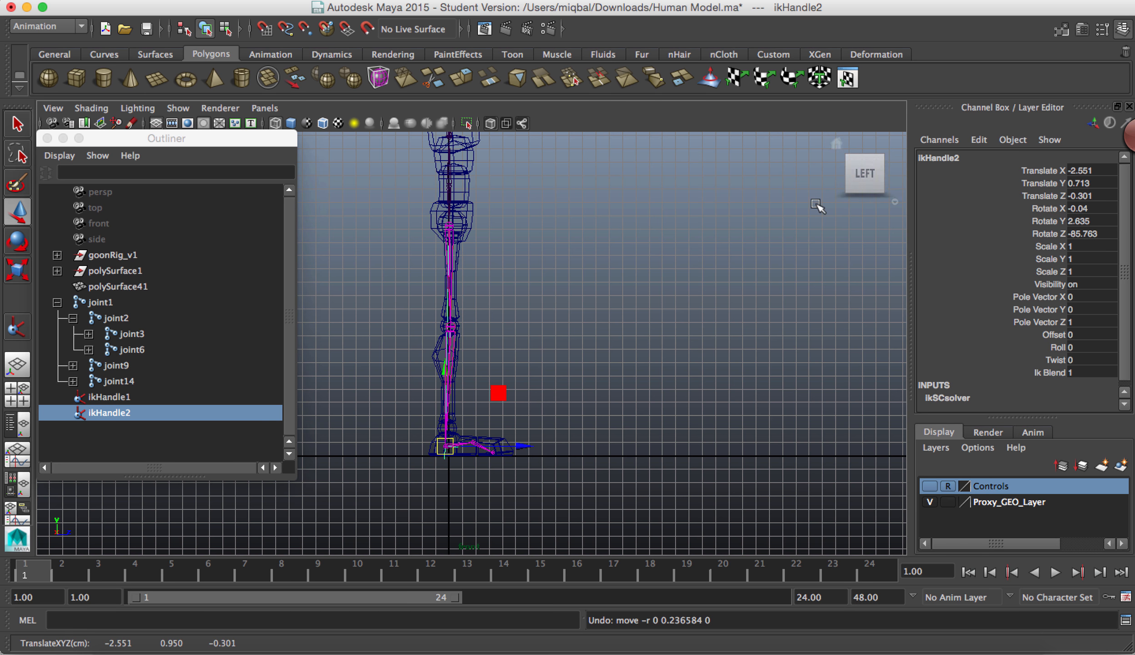
{"action": "left_click", "coordinate": [838, 171]}
{"action": "left_click", "coordinate": [838, 170]}
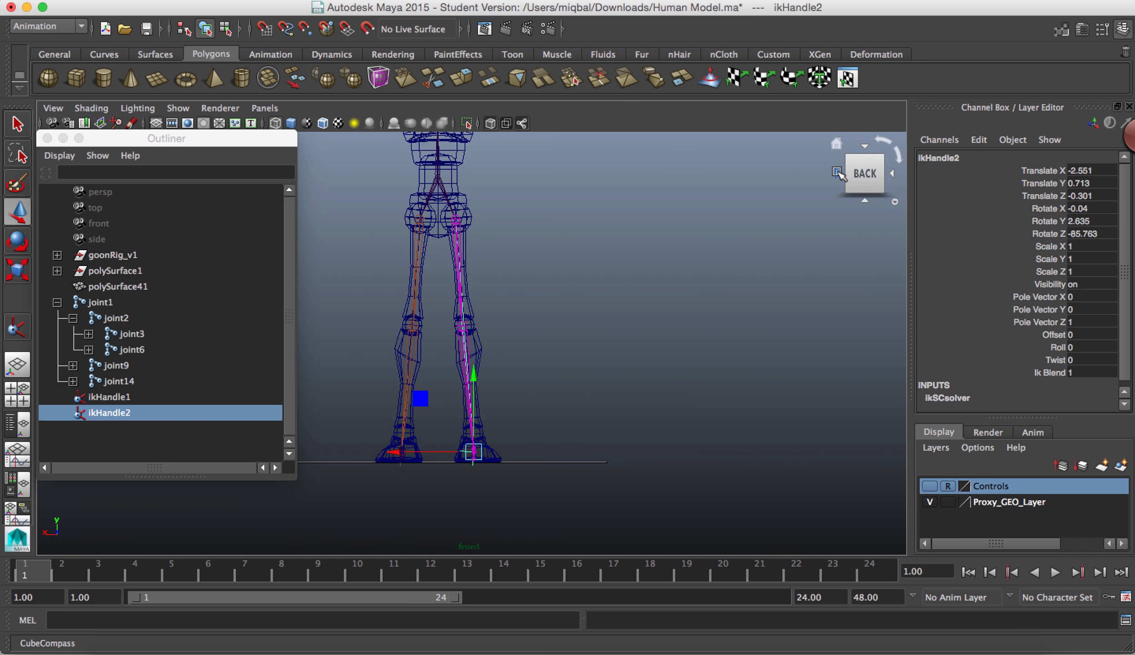
{"action": "left_click", "coordinate": [838, 172]}
{"action": "left_click", "coordinate": [837, 171]}
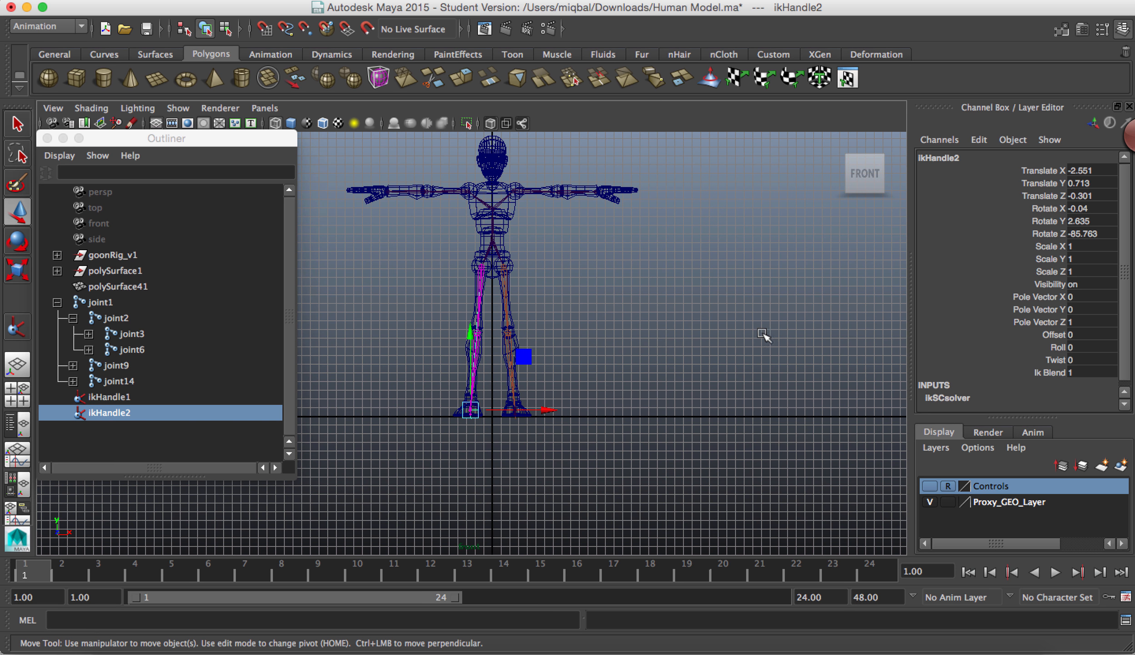
Step: Rename the root joint1 as MainBody and its child joint2 as Chest in the Outliner
{"action": "double_click", "coordinate": [83, 306]}
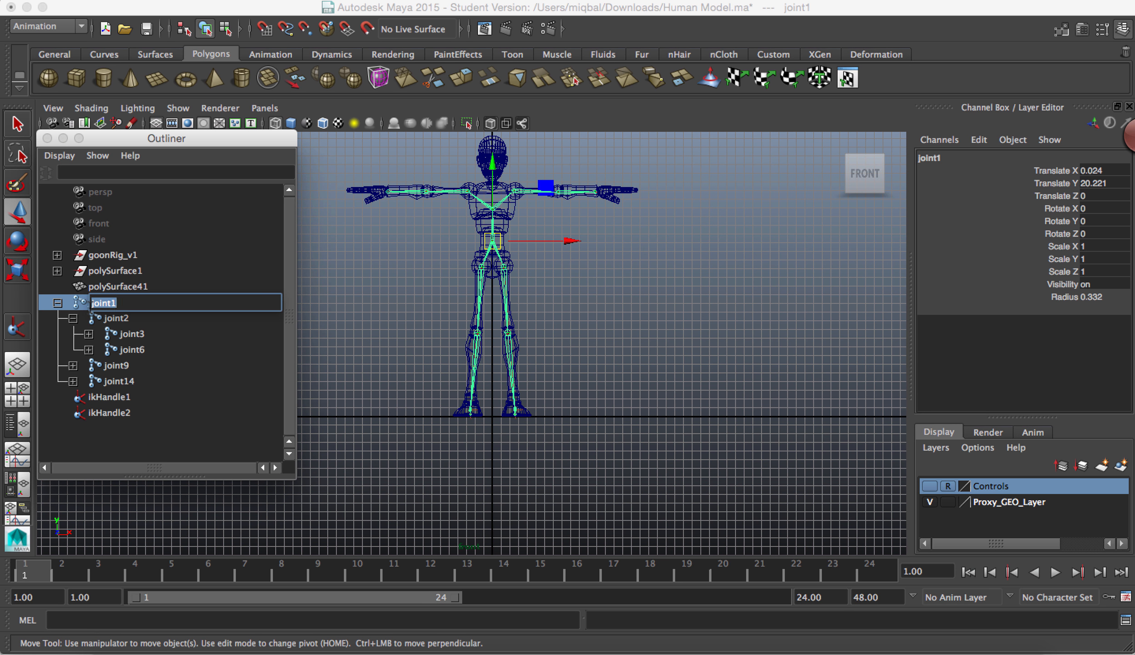
{"action": "type", "text": "MainBody"}
{"action": "key", "text": "Return"}
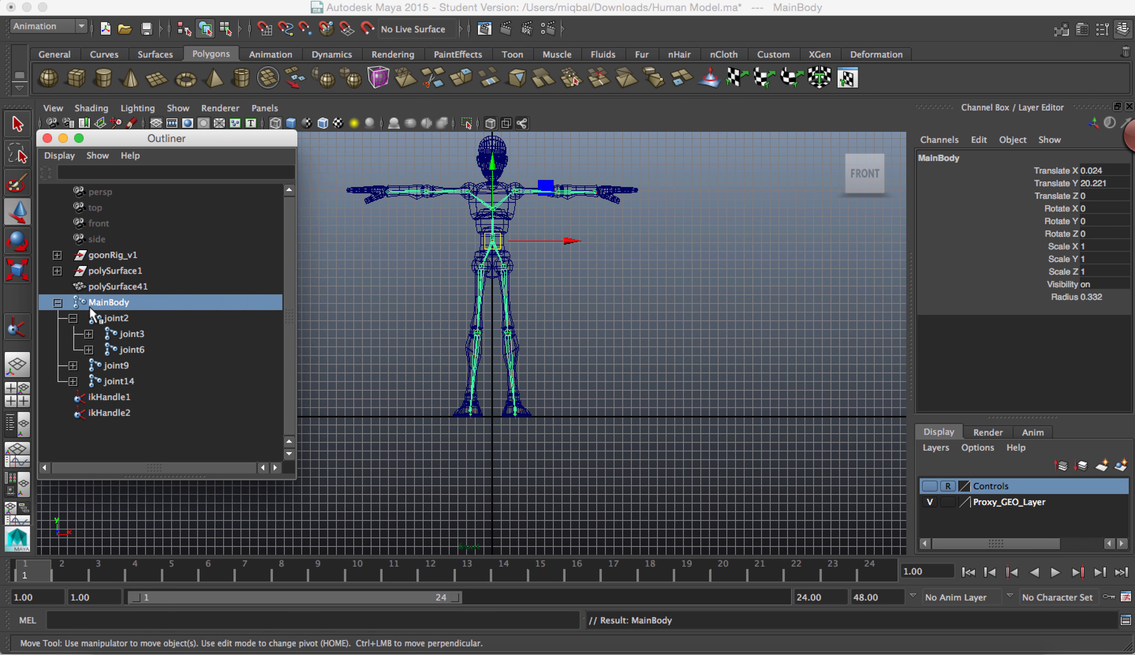
{"action": "double_click", "coordinate": [112, 318]}
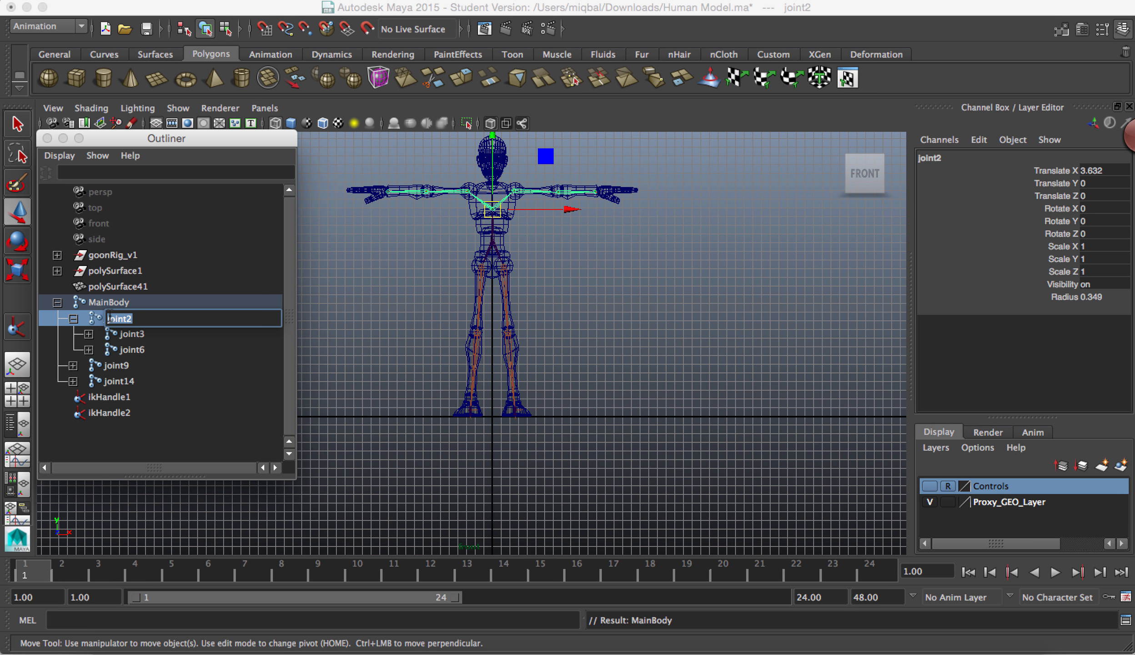
{"action": "type", "text": "Chest"}
{"action": "key", "text": "Return"}
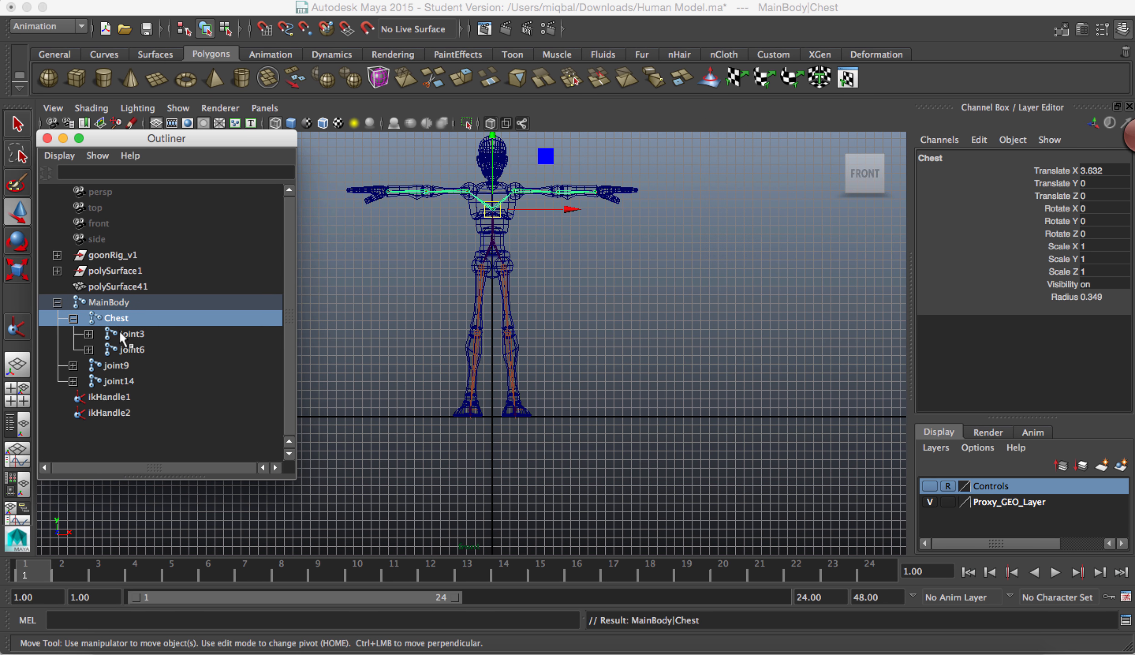
Step: Rename joint3 under Chest as RightShoulder
{"action": "double_click", "coordinate": [127, 333]}
{"action": "type", "text": "rO"}
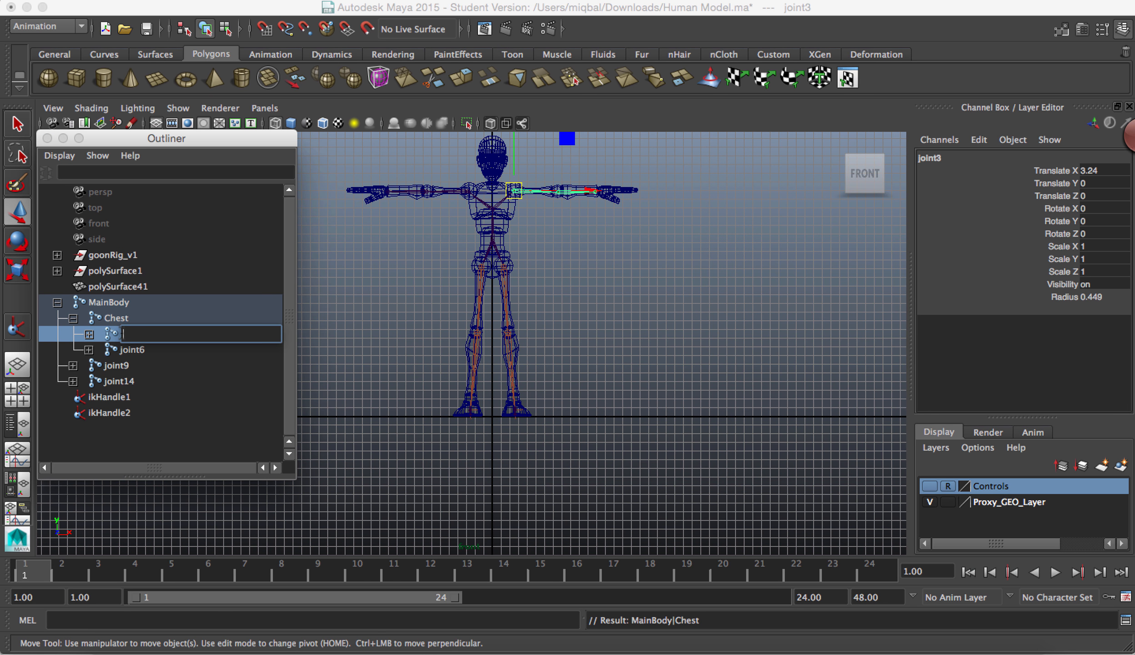
{"action": "type", "text": "RightsHould"}
{"action": "key", "text": "BackSpace"}
{"action": "key", "text": "BackSpace"}
{"action": "key", "text": "BackSpace"}
{"action": "key", "text": "BackSpace"}
{"action": "type", "text": "houlder"}
{"action": "key", "text": "Return"}
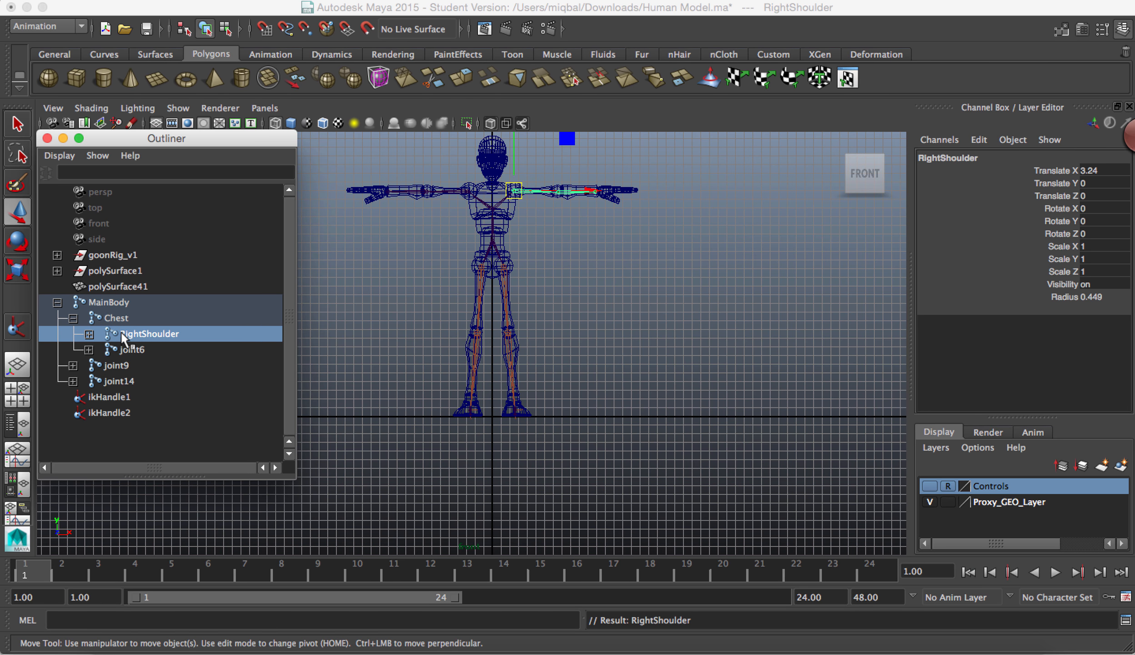
Step: Rename joint6 under Chest as LeftShoulder
{"action": "double_click", "coordinate": [134, 352]}
{"action": "type", "text": "R"}
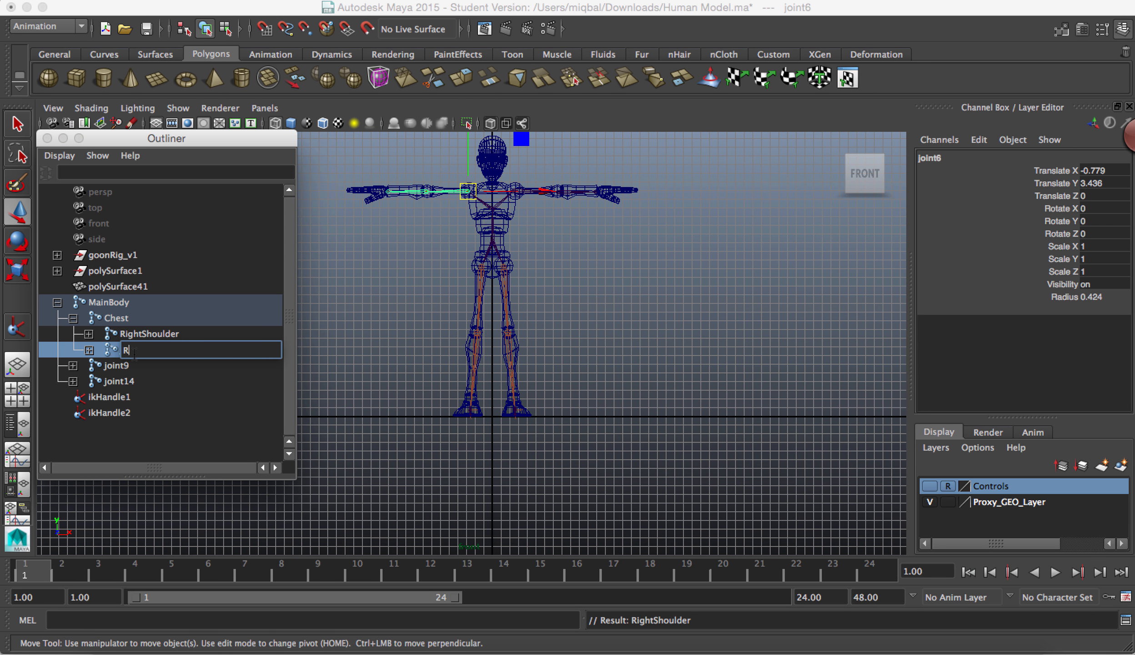
{"action": "type", "text": "Lefthoulder"}
{"action": "key", "text": "BackSpace"}
{"action": "key", "text": "BackSpace"}
{"action": "key", "text": "BackSpace"}
{"action": "key", "text": "BackSpace"}
{"action": "key", "text": "BackSpace"}
{"action": "key", "text": "BackSpace"}
{"action": "key", "text": "BackSpace"}
{"action": "key", "text": "BackSpace"}
{"action": "type", "text": "Should"}
{"action": "key", "text": "Return"}
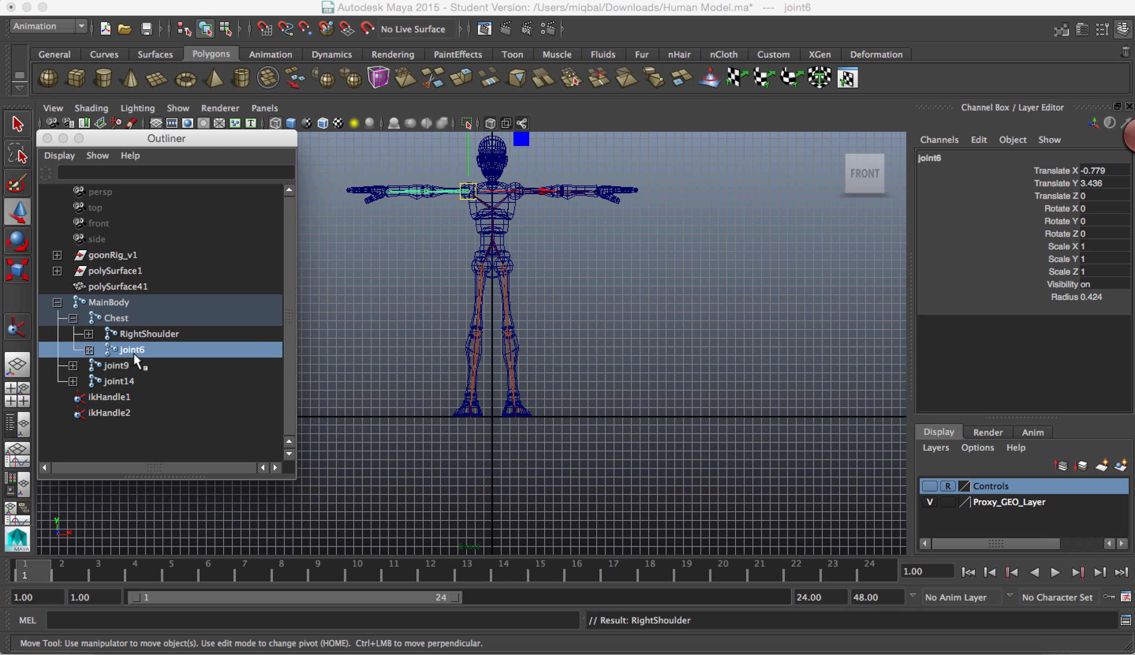
Step: Rename joint9 under MainBody as RightLeg1 and joint14 as LeftLeg1 in the Outliner
{"action": "double_click", "coordinate": [121, 366]}
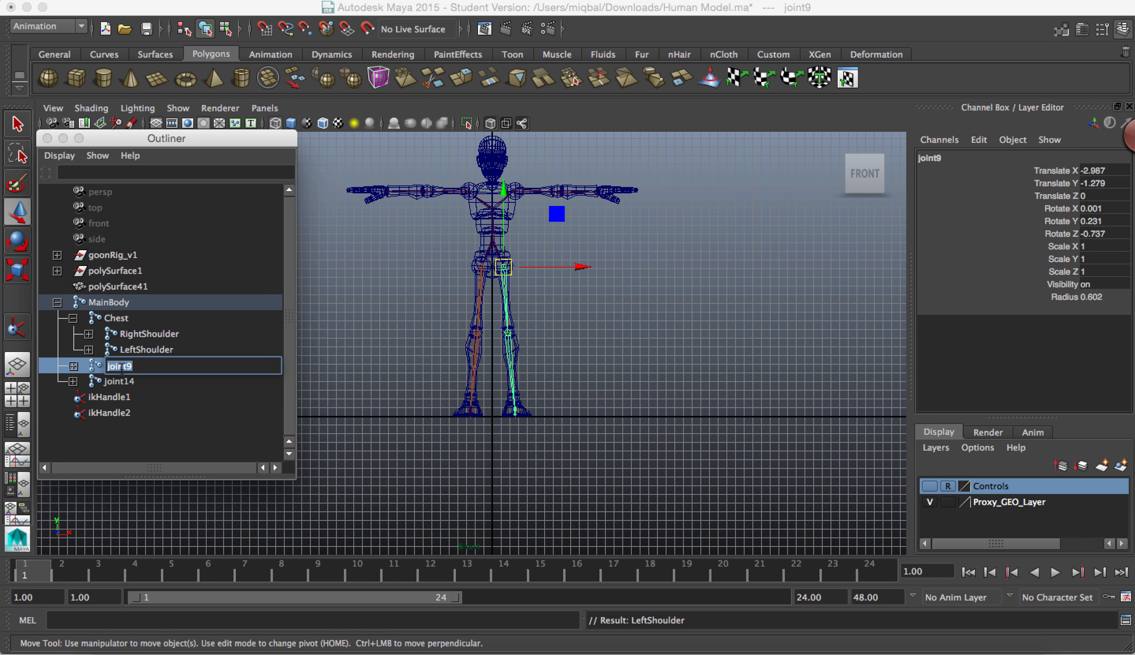
{"action": "type", "text": "RightLeg"}
{"action": "key", "text": "Return"}
{"action": "double_click", "coordinate": [119, 380]}
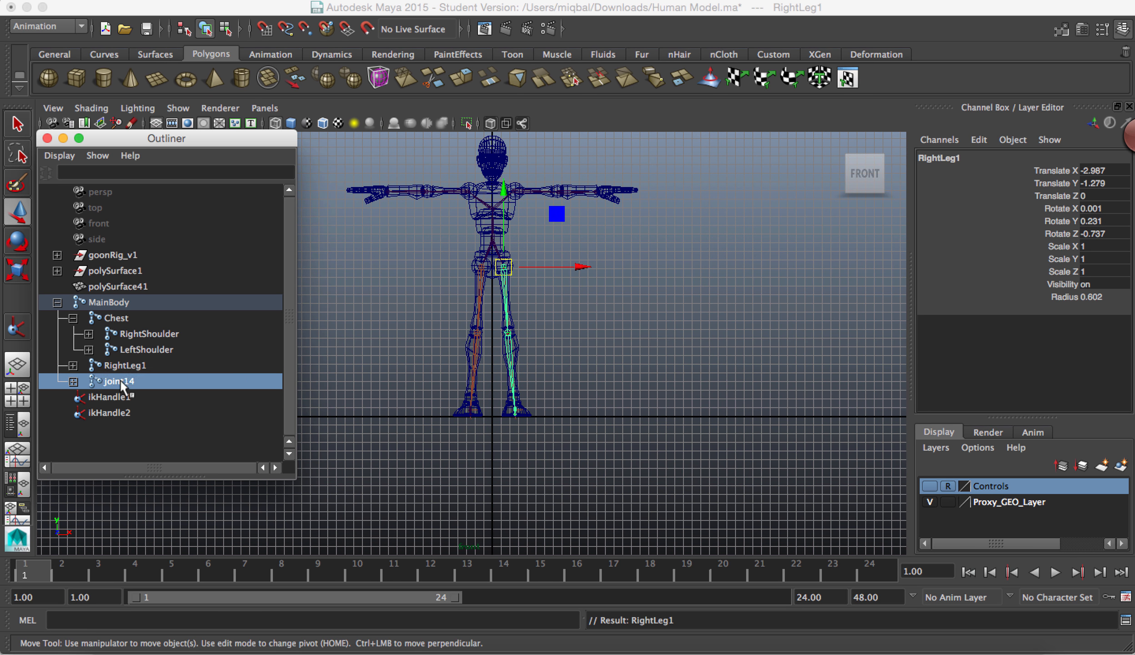
{"action": "type", "text": "Lef:L"}
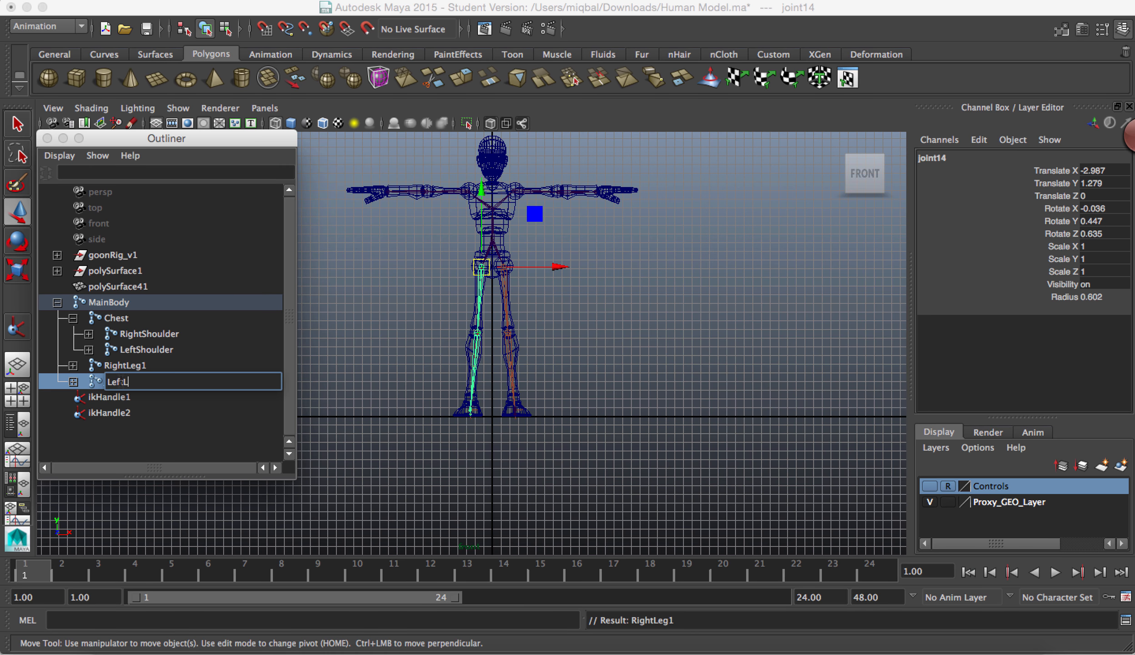
{"action": "type", "text": "tLeg\\1"}
{"action": "key", "text": "Return"}
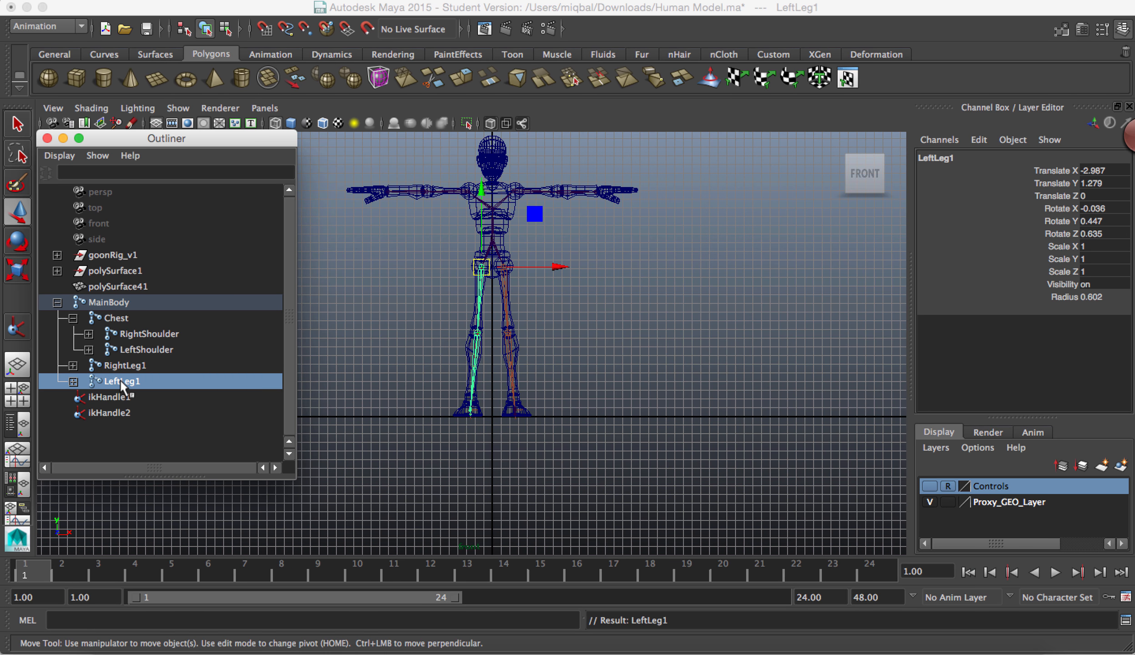
Step: Expand RightShoulder in the Outliner and rename its child joint4 as RightElbow
{"action": "left_click", "coordinate": [89, 333]}
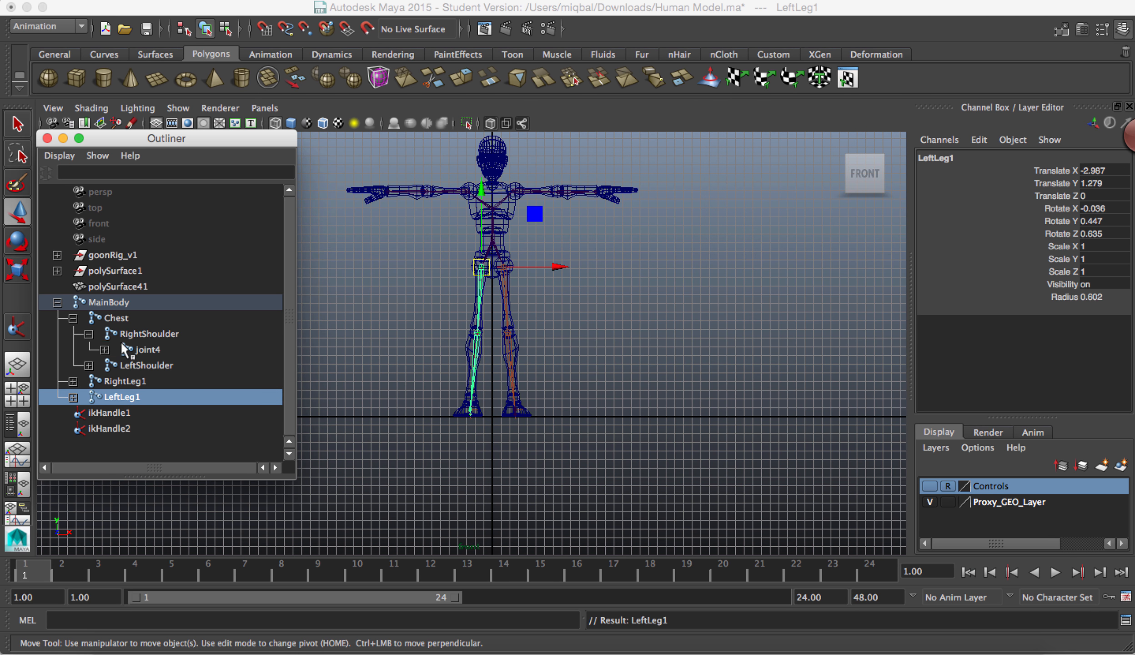
{"action": "left_click", "coordinate": [136, 350]}
{"action": "double_click", "coordinate": [139, 349]}
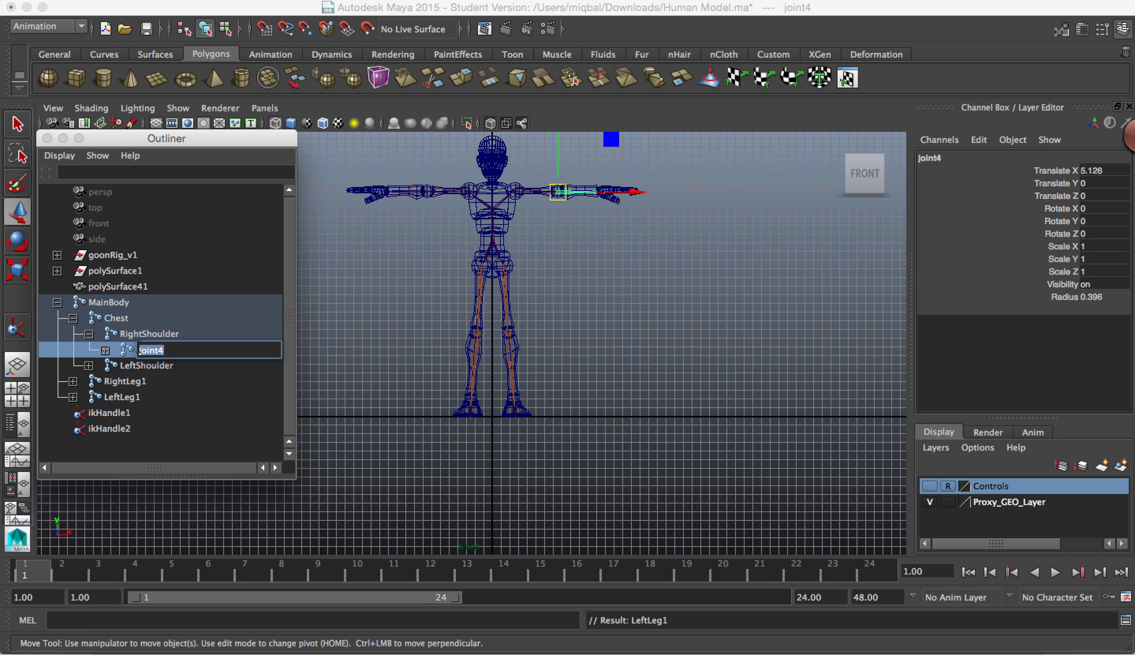
{"action": "type", "text": "Rightelbow"}
{"action": "key", "text": "Return"}
Step: Expand RightElbow and rename its child joint5 as RightHand1
{"action": "left_click", "coordinate": [104, 349]}
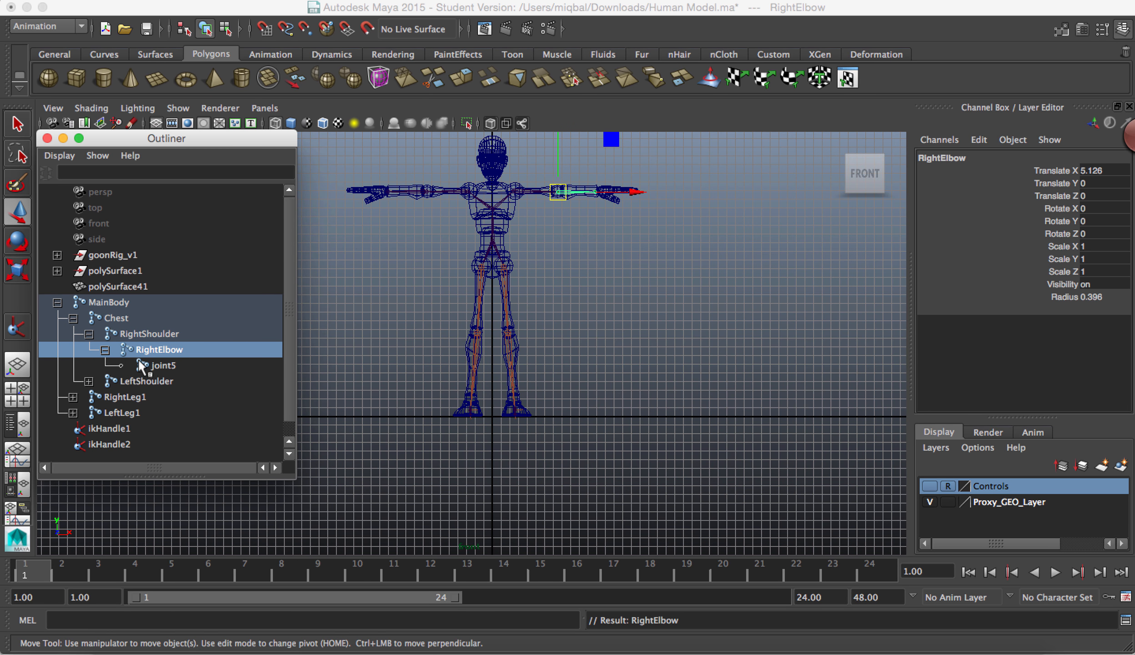
{"action": "double_click", "coordinate": [150, 364]}
{"action": "type", "text": "Righ"}
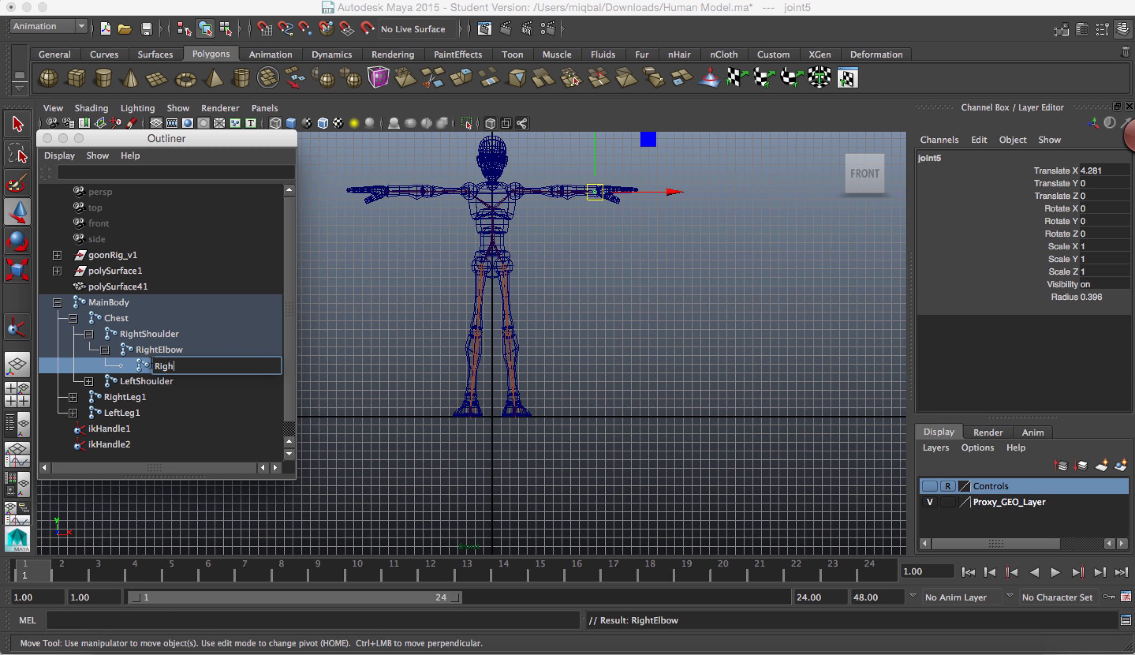
{"action": "type", "text": "tHand\\"}
{"action": "key", "text": "Return"}
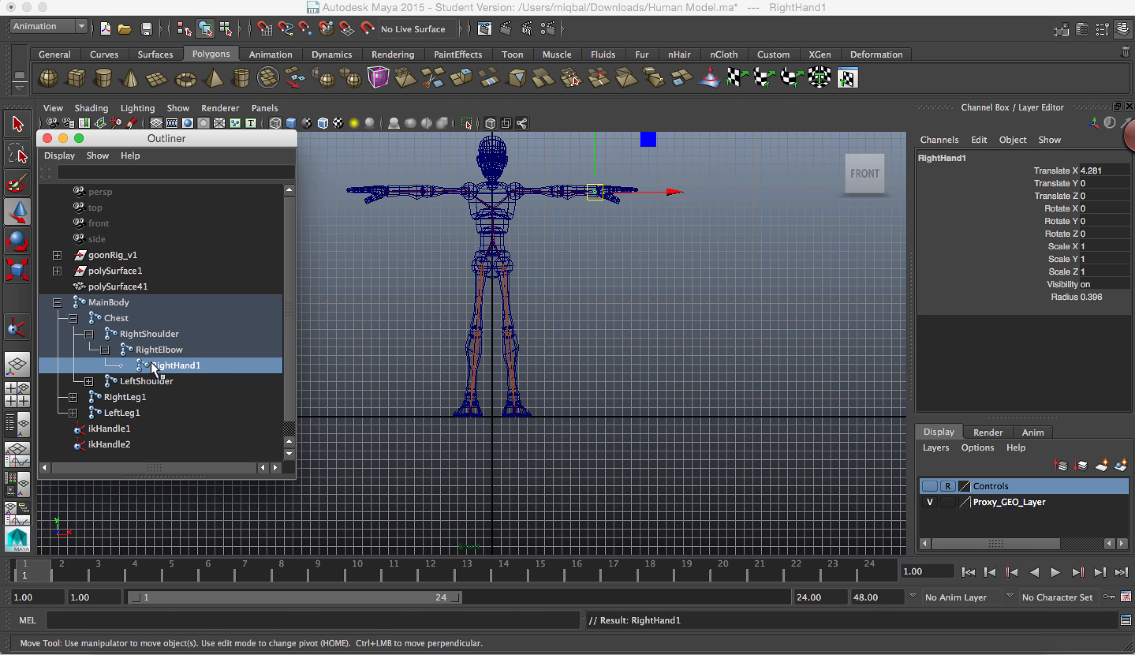
Step: Expand LeftShoulder in the Outliner and rename its child joint7 as LeftElbow
{"action": "left_click", "coordinate": [91, 381]}
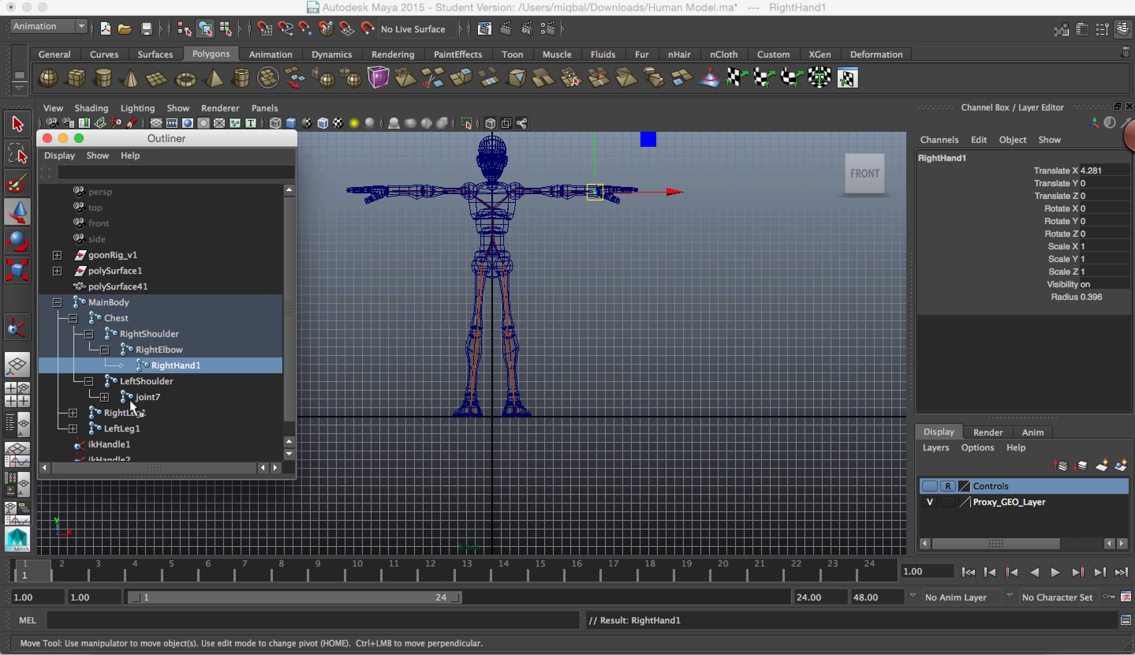
{"action": "left_click", "coordinate": [139, 397]}
{"action": "double_click", "coordinate": [139, 397]}
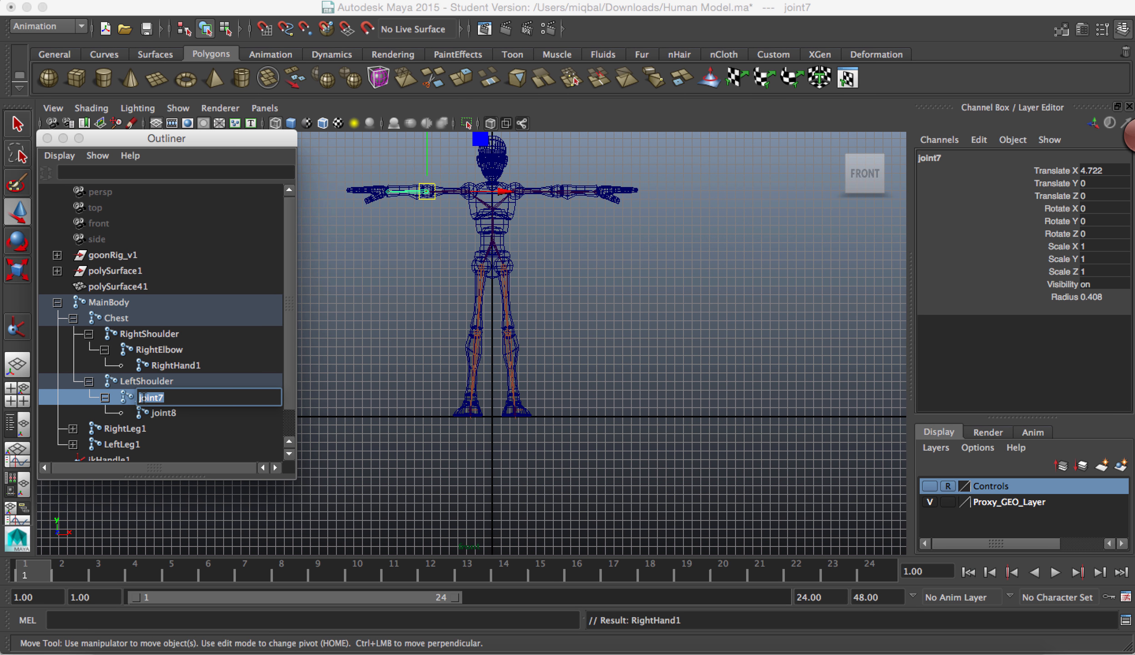
{"action": "type", "text": "LeftElbow\\"}
{"action": "key", "text": "BackSpace"}
{"action": "key", "text": "Return"}
{"action": "key", "text": "ctrl+a"}
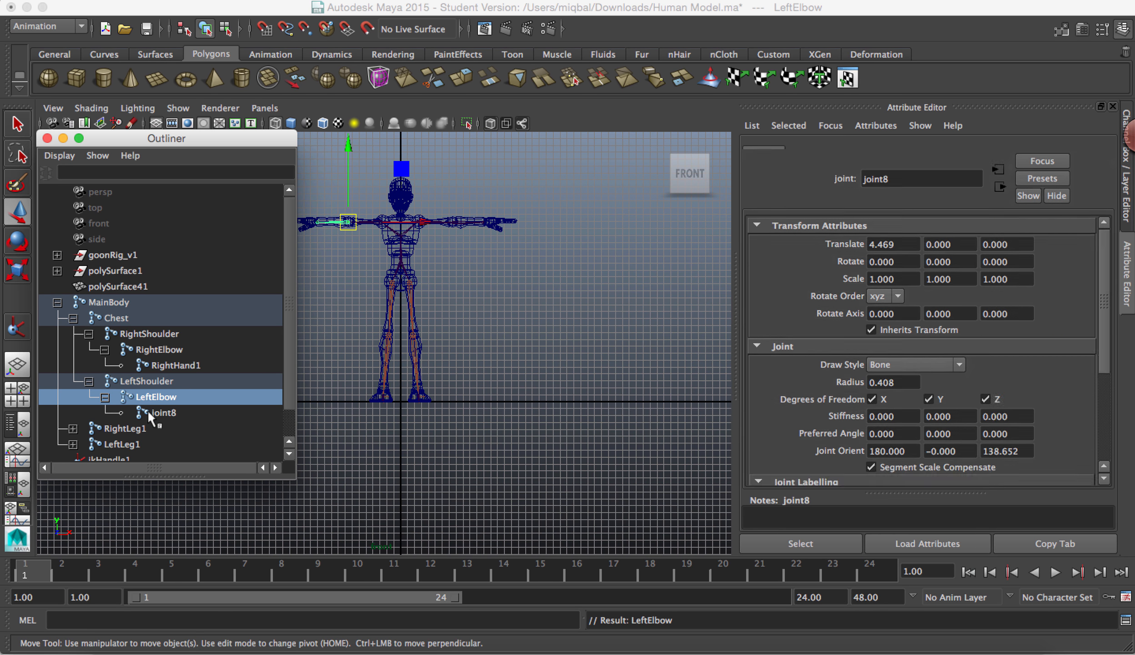
Step: Rename joint8 under LeftElbow as LeftHand1
{"action": "double_click", "coordinate": [149, 412]}
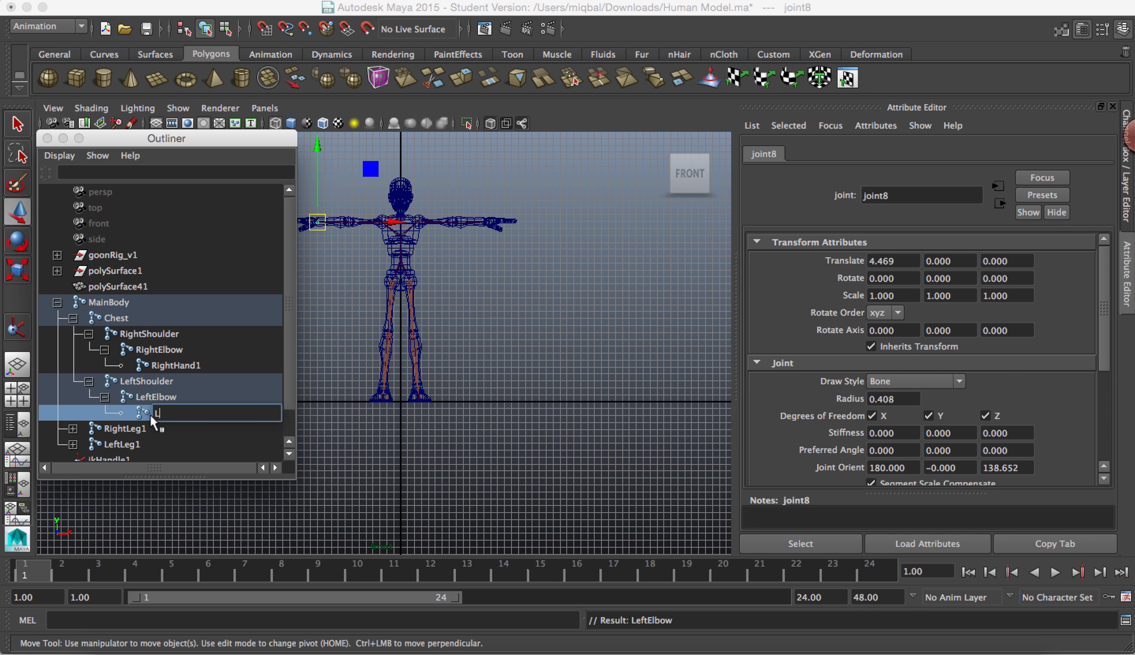
{"action": "type", "text": "LeftHand1"}
{"action": "key", "text": "Return"}
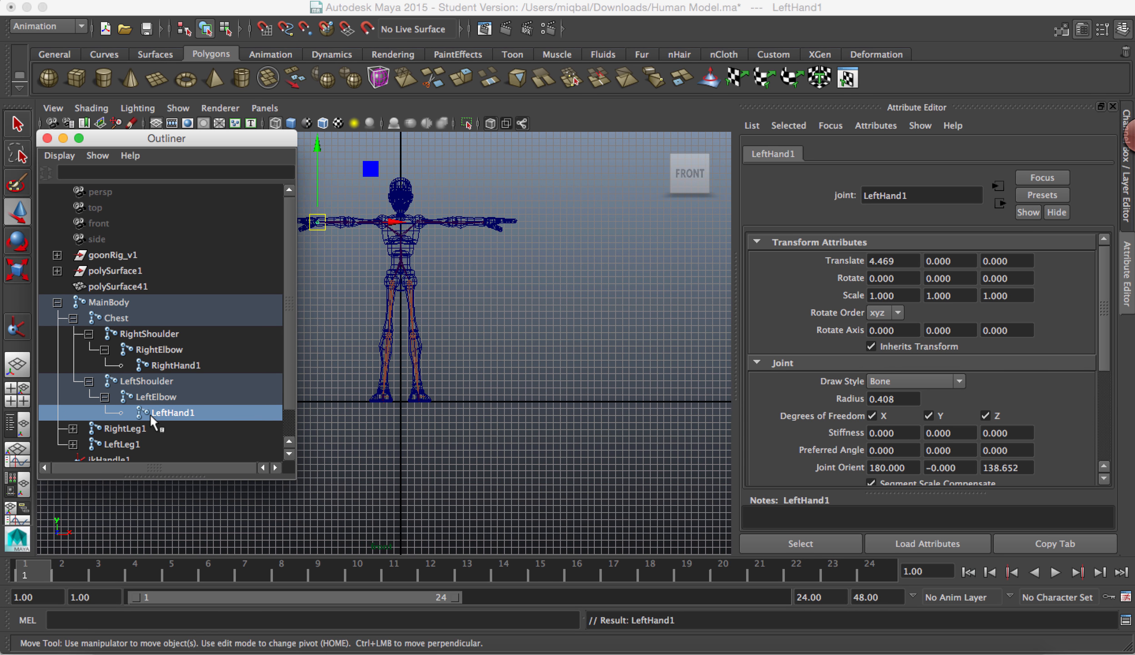
{"action": "double_click", "coordinate": [171, 414]}
{"action": "left_click", "coordinate": [203, 417]}
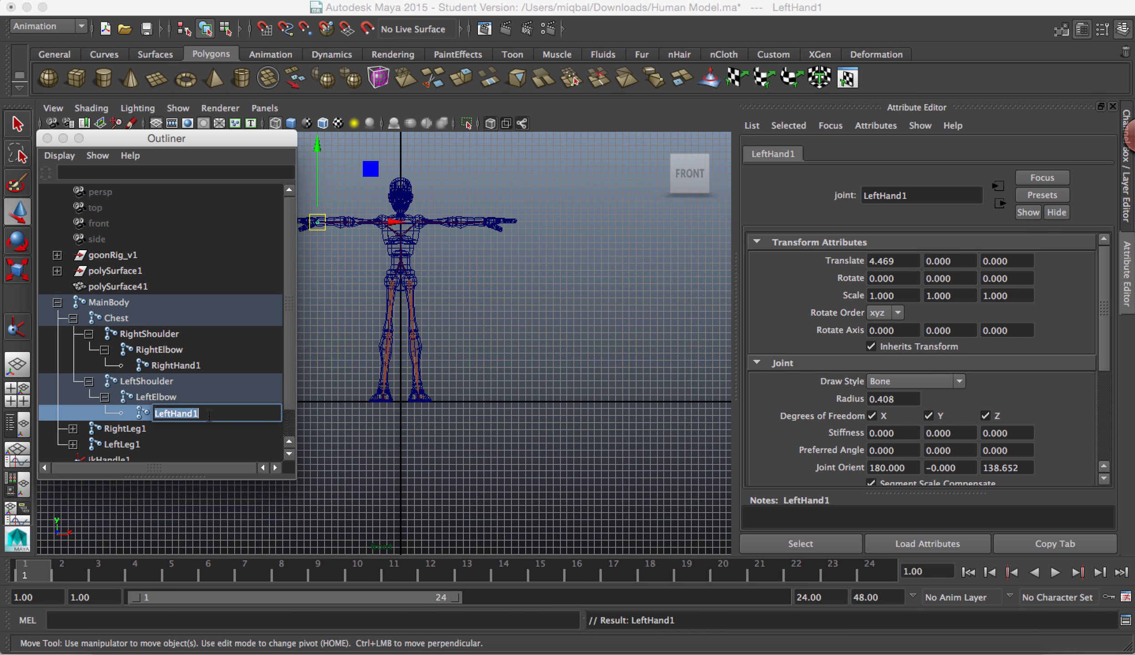
{"action": "type", "text": "1"}
{"action": "key", "text": "Return"}
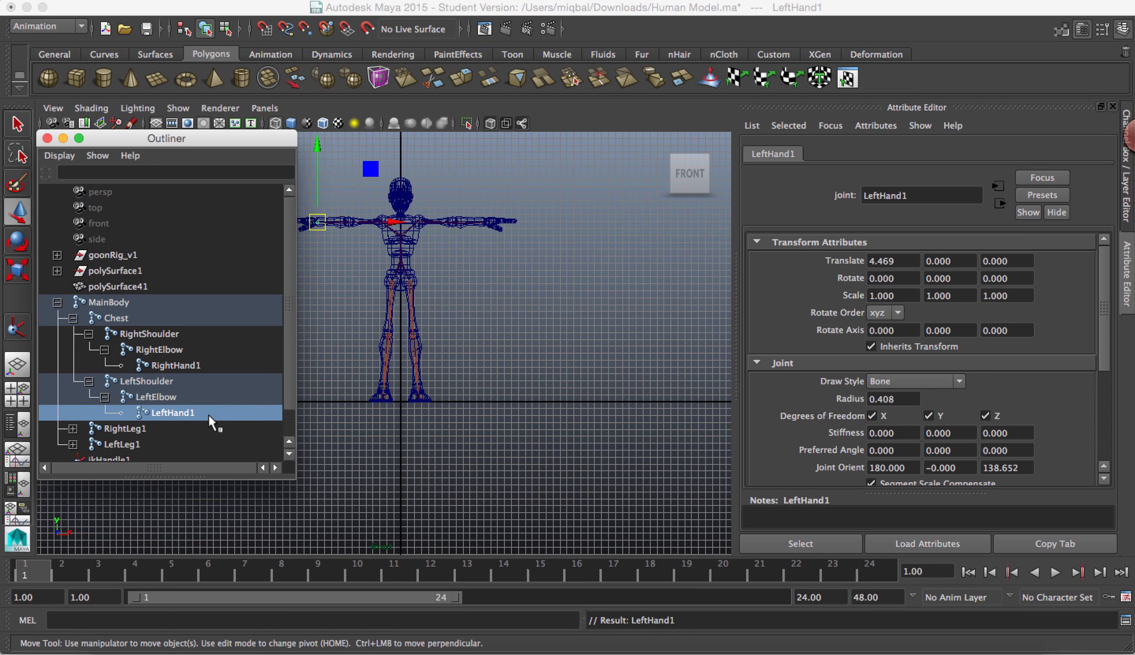
Step: Expand RightLeg1 in the Outliner and rename its child joint10 as RightKnee
{"action": "scroll", "coordinate": [290, 281], "scroll_direction": "down", "scroll_amount": 2}
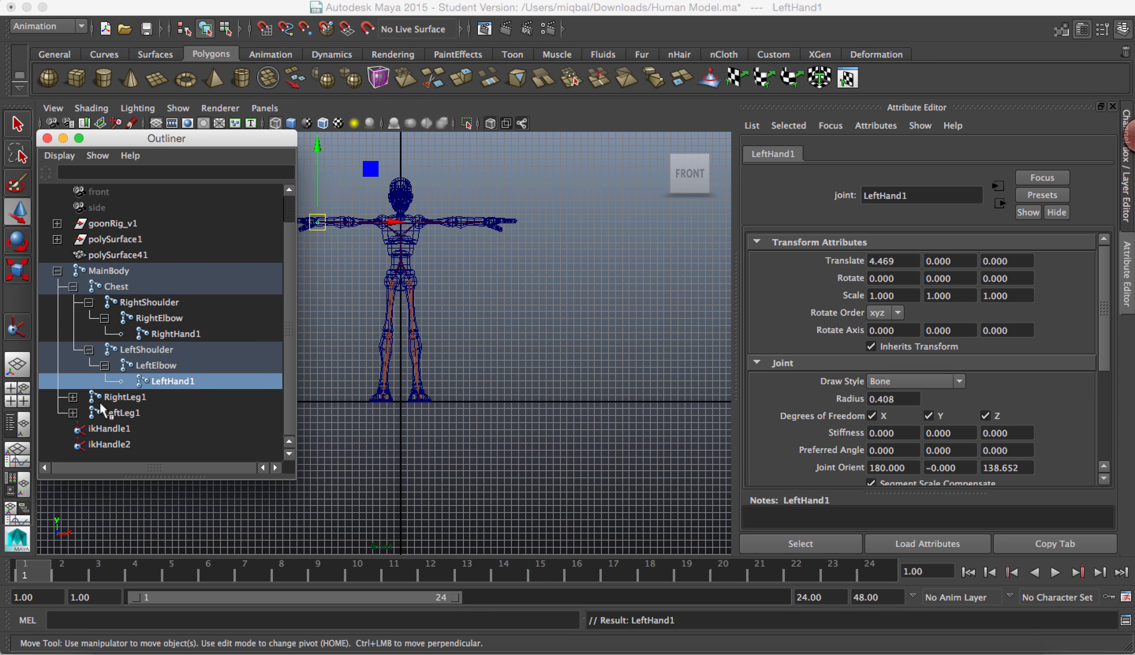
{"action": "left_click", "coordinate": [73, 396]}
{"action": "scroll", "coordinate": [84, 398], "scroll_direction": "down", "scroll_amount": 1}
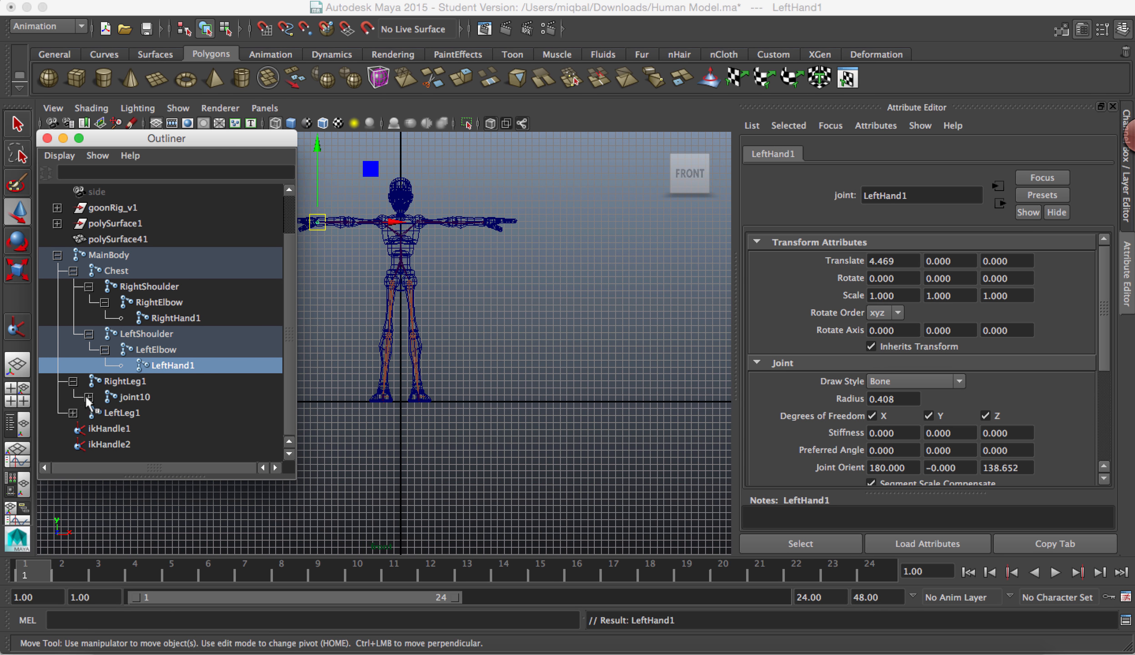
{"action": "left_click", "coordinate": [133, 397]}
{"action": "double_click", "coordinate": [133, 397]}
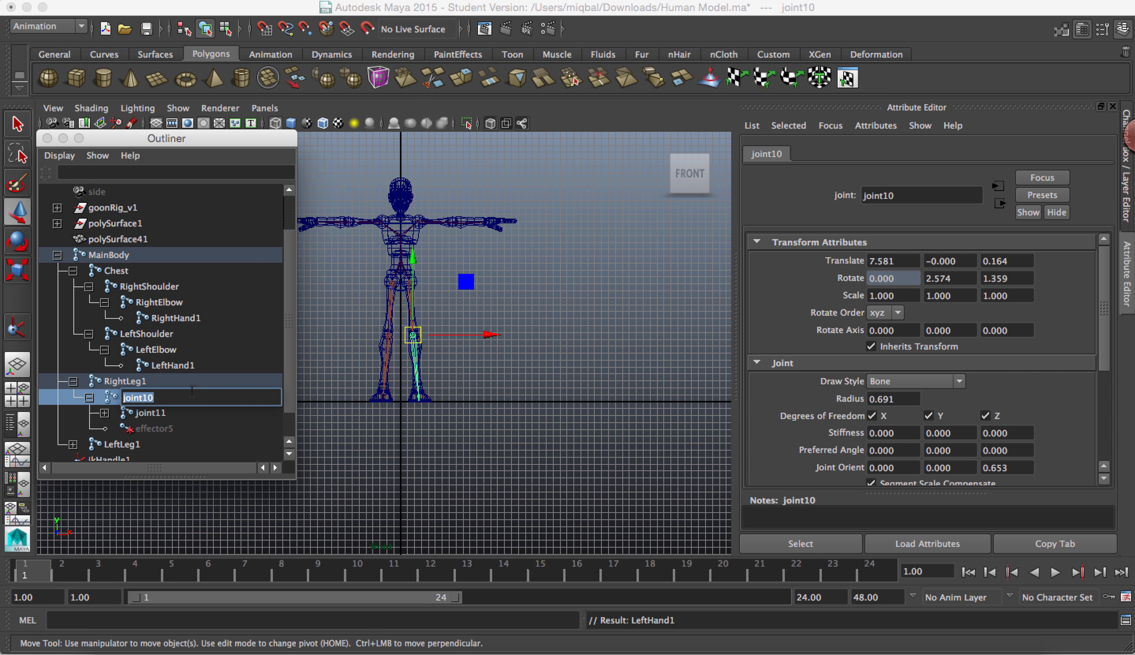
{"action": "type", "text": "r"}
{"action": "type", "text": "ig"}
{"action": "type", "text": "htKnee"}
{"action": "key", "text": "Return"}
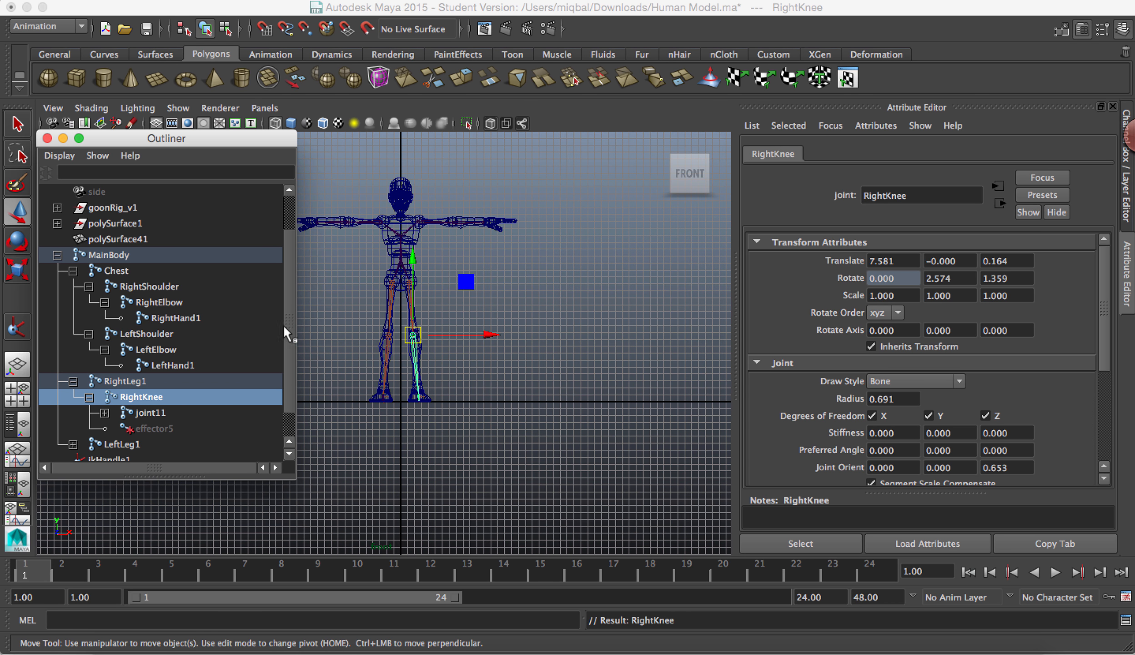
Step: Rename joint11 under RightKnee as RightFoot
{"action": "scroll", "coordinate": [288, 325], "scroll_direction": "down", "scroll_amount": 2}
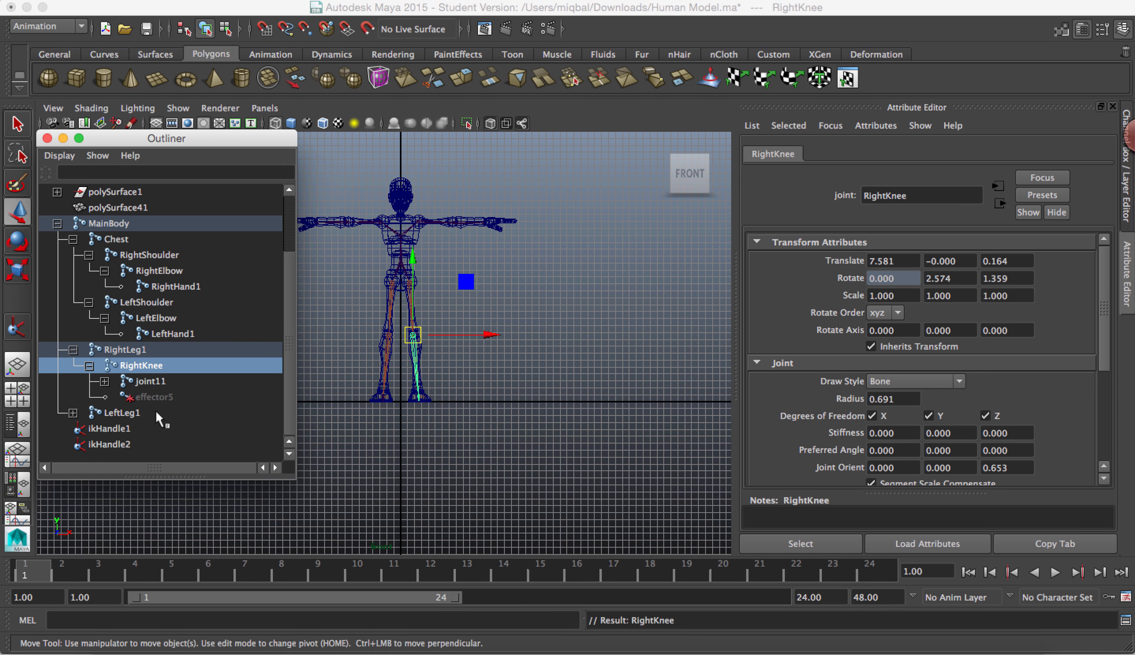
{"action": "double_click", "coordinate": [134, 383]}
{"action": "type", "text": "Right"}
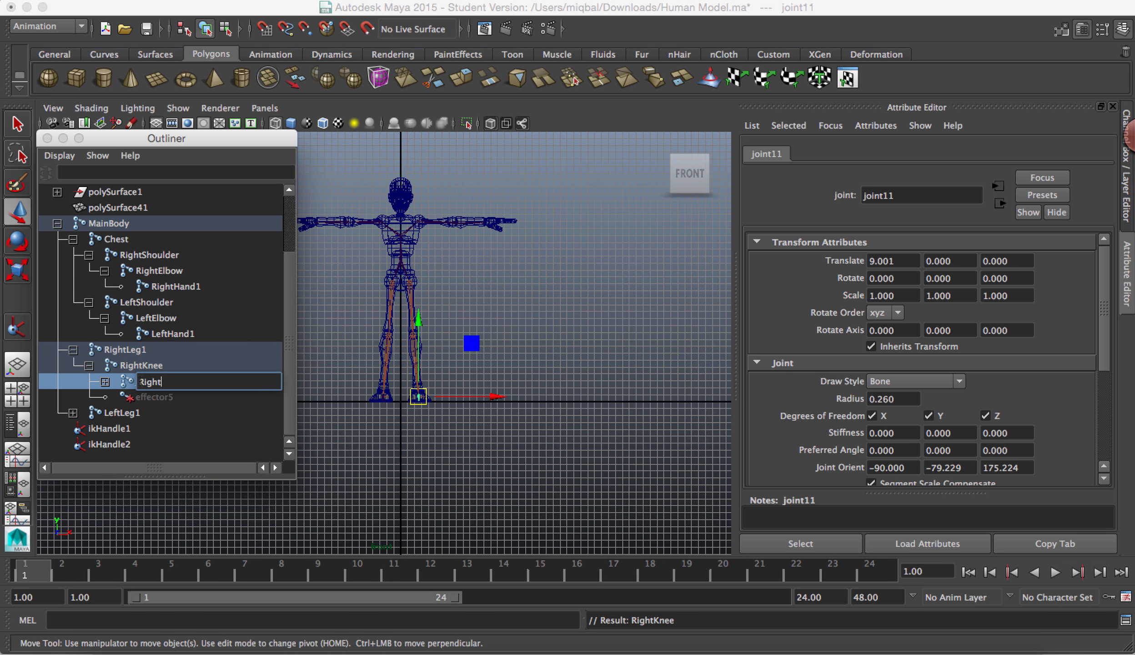
{"action": "type", "text": "Foot"}
{"action": "key", "text": "Return"}
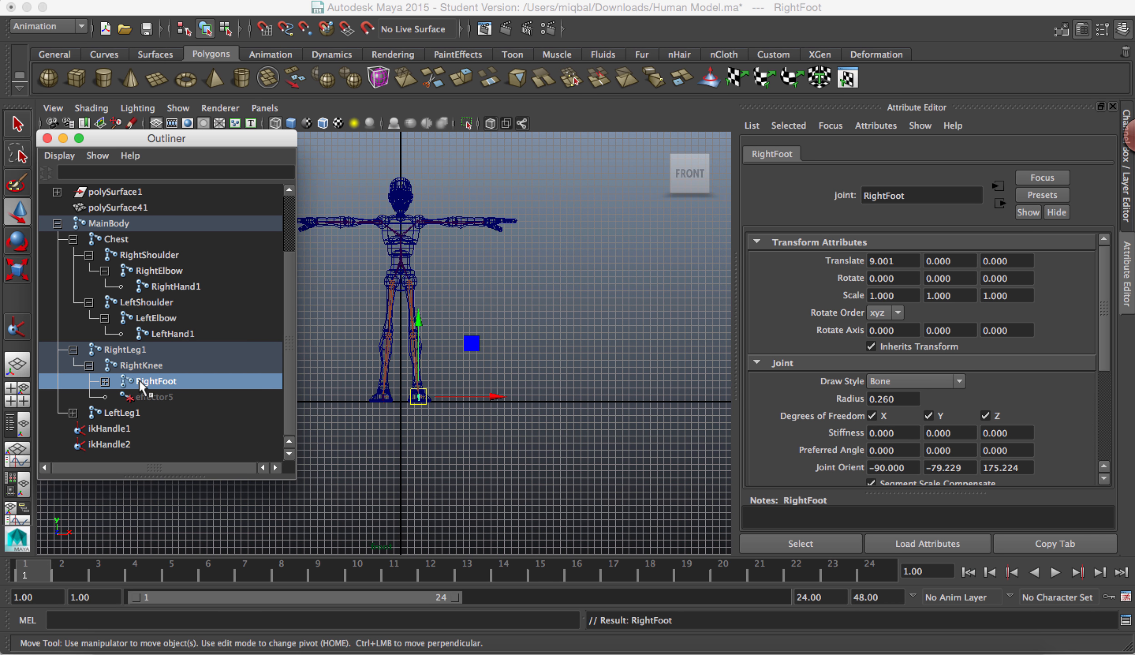
Step: Expand LeftLeg1 in the Outliner and rename its child joint15 as LeftKnee
{"action": "left_click", "coordinate": [74, 412]}
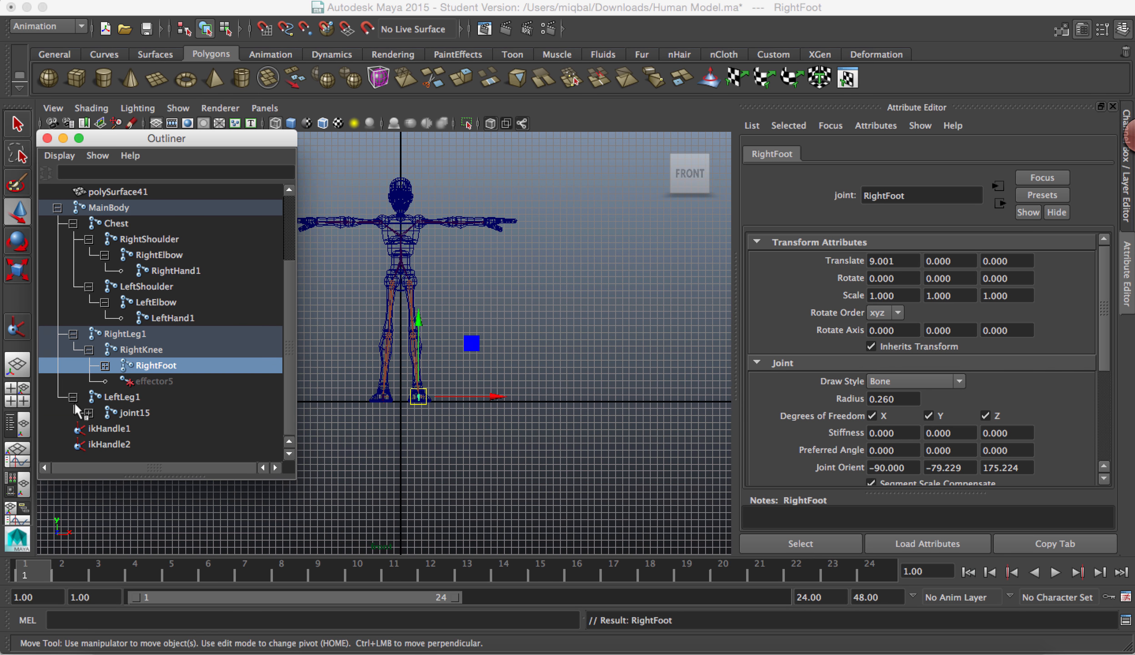
{"action": "double_click", "coordinate": [167, 413]}
{"action": "type", "text": "L"}
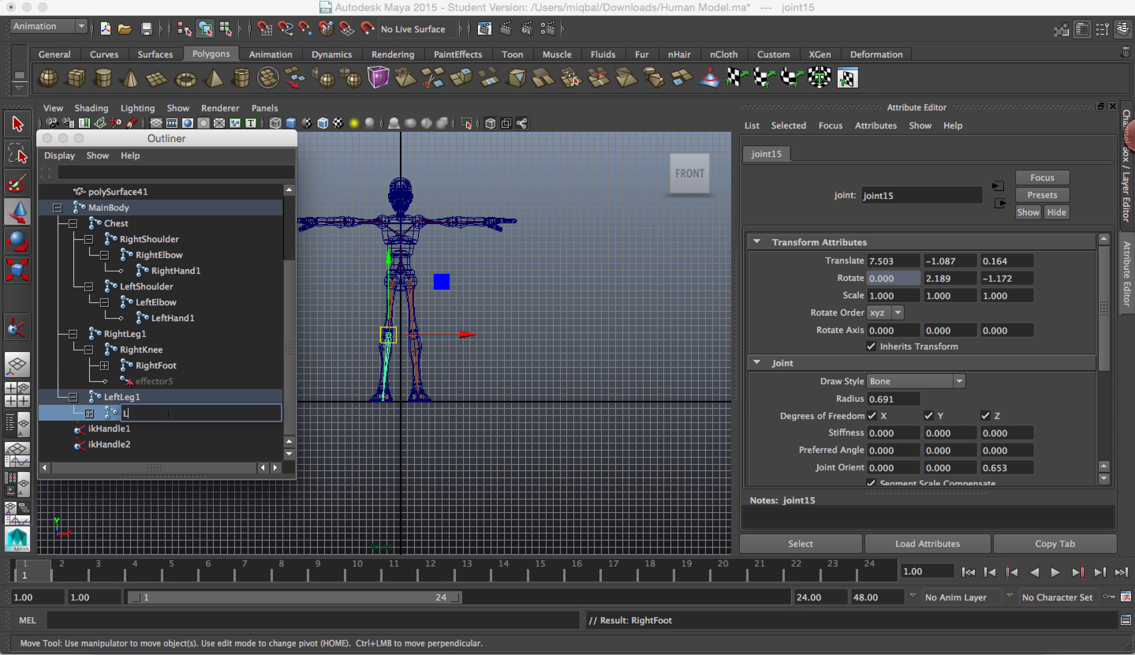
{"action": "type", "text": "eftKnee"}
{"action": "key", "text": "Return"}
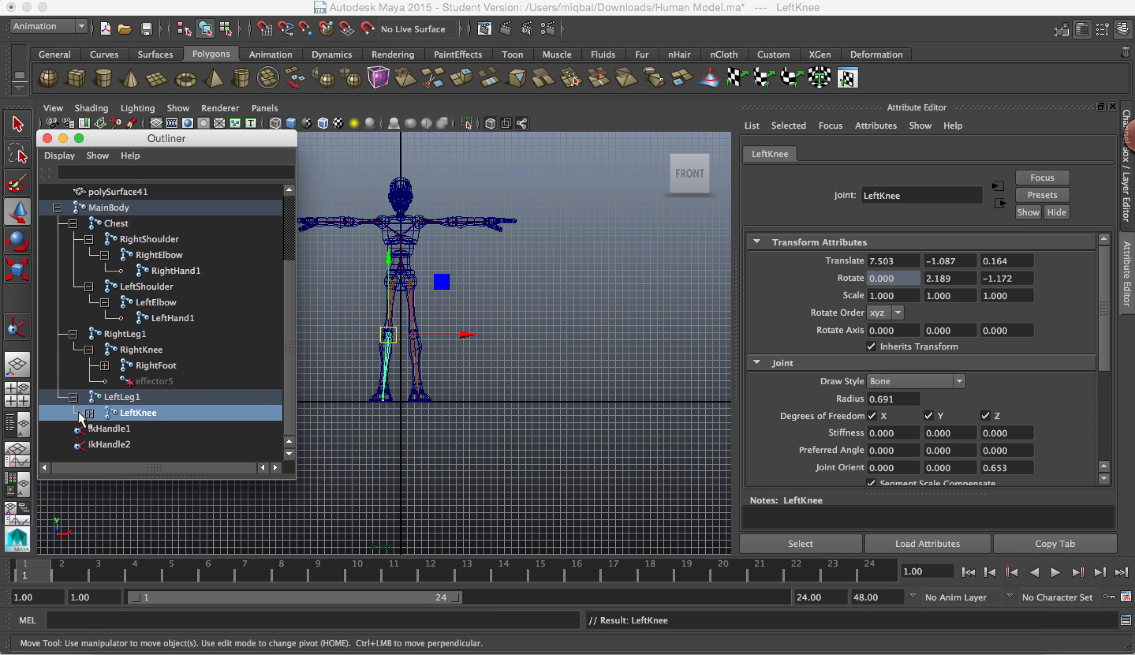
Step: Expand LeftKnee and rename its child joint16 as LeftFoot
{"action": "left_click", "coordinate": [89, 412]}
{"action": "scroll", "coordinate": [175, 400], "scroll_direction": "down", "scroll_amount": 1}
{"action": "double_click", "coordinate": [158, 399]}
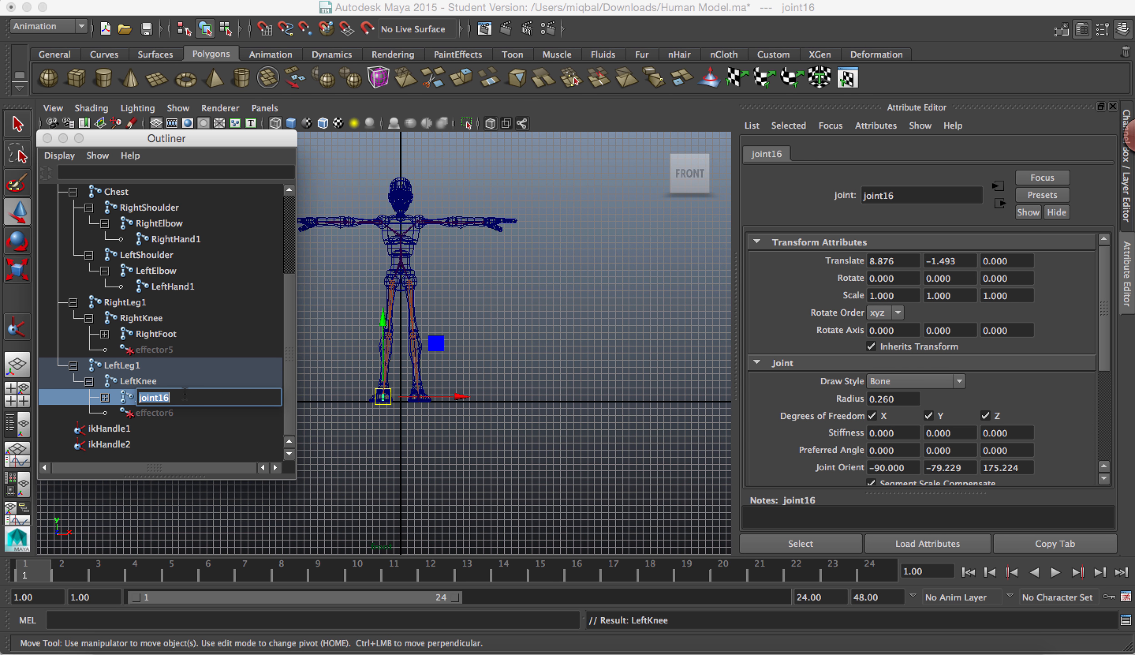
{"action": "type", "text": "LeftFoot"}
{"action": "key", "text": "Return"}
Step: Prefix the name of ikHandle1 with RightLeg so it reads RightLegikHandle1
{"action": "double_click", "coordinate": [117, 430]}
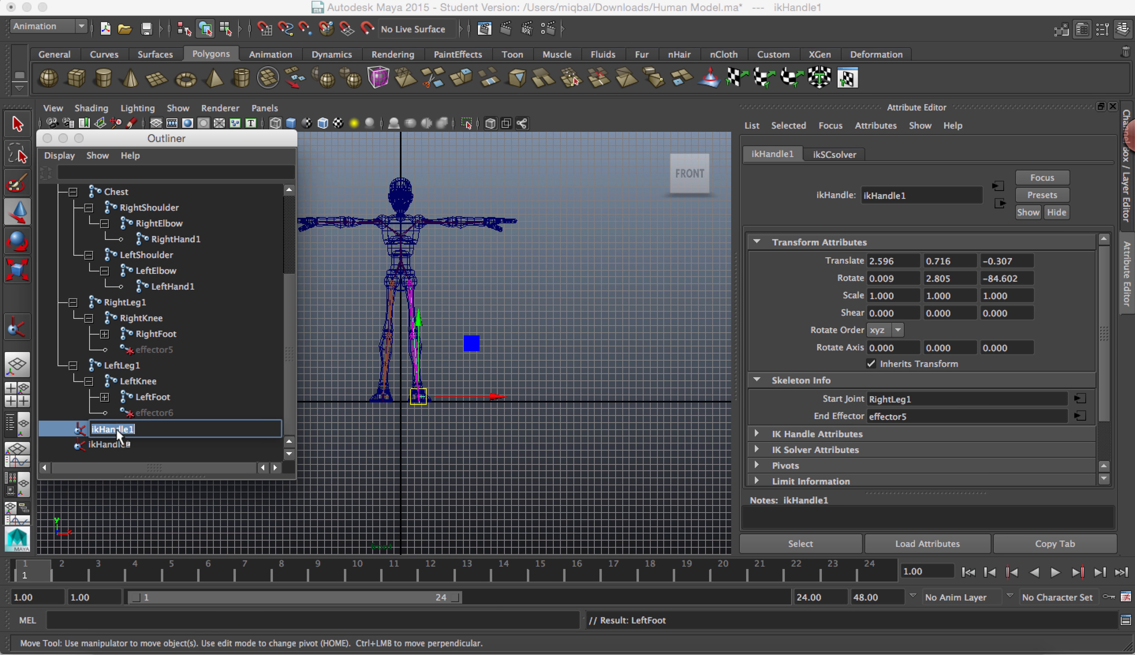
{"action": "left_click", "coordinate": [93, 431]}
{"action": "type", "text": "RightLeg"}
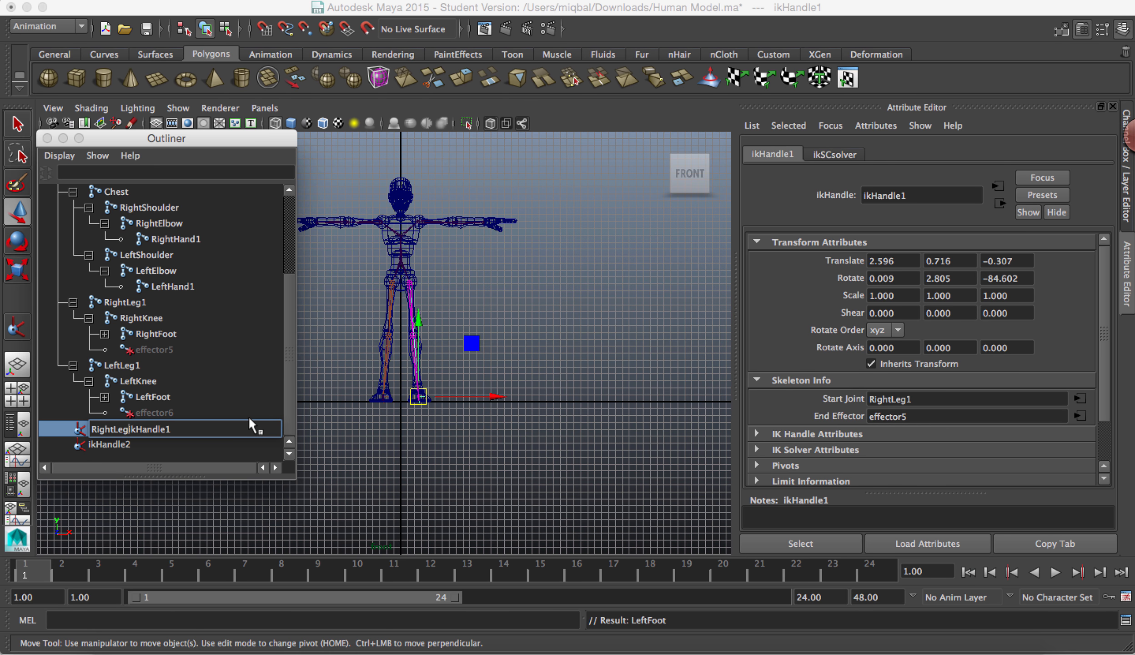
{"action": "key", "text": "Return"}
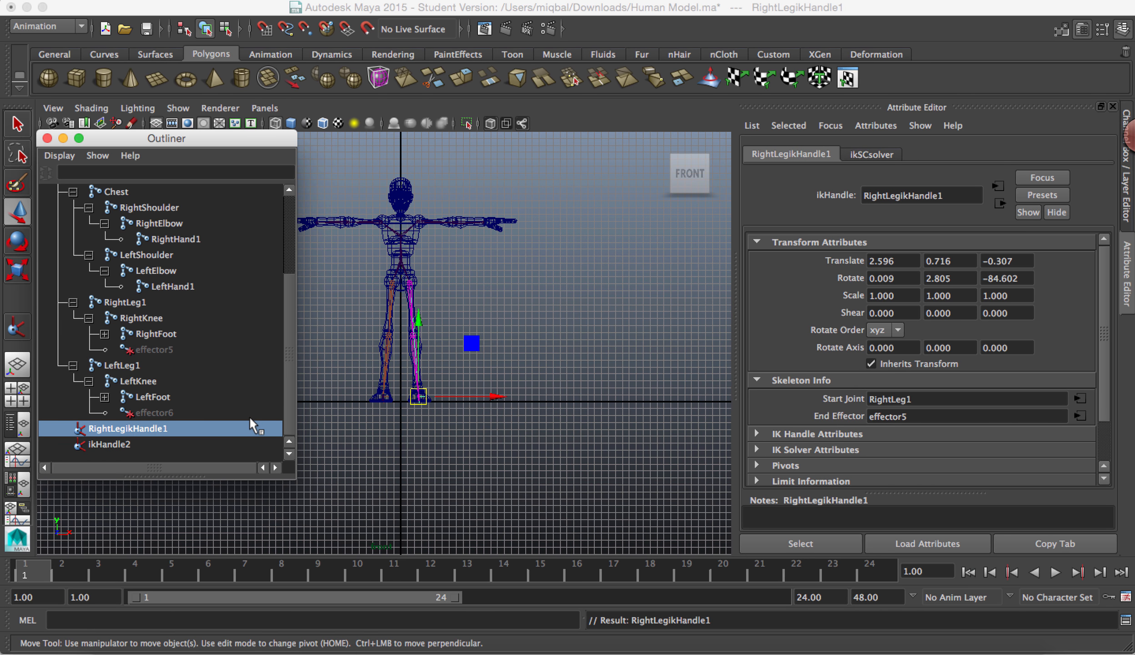
Step: Prefix the name of ikHandle2 with LeftLeg so it reads LeftLegikHandle2
{"action": "double_click", "coordinate": [116, 443]}
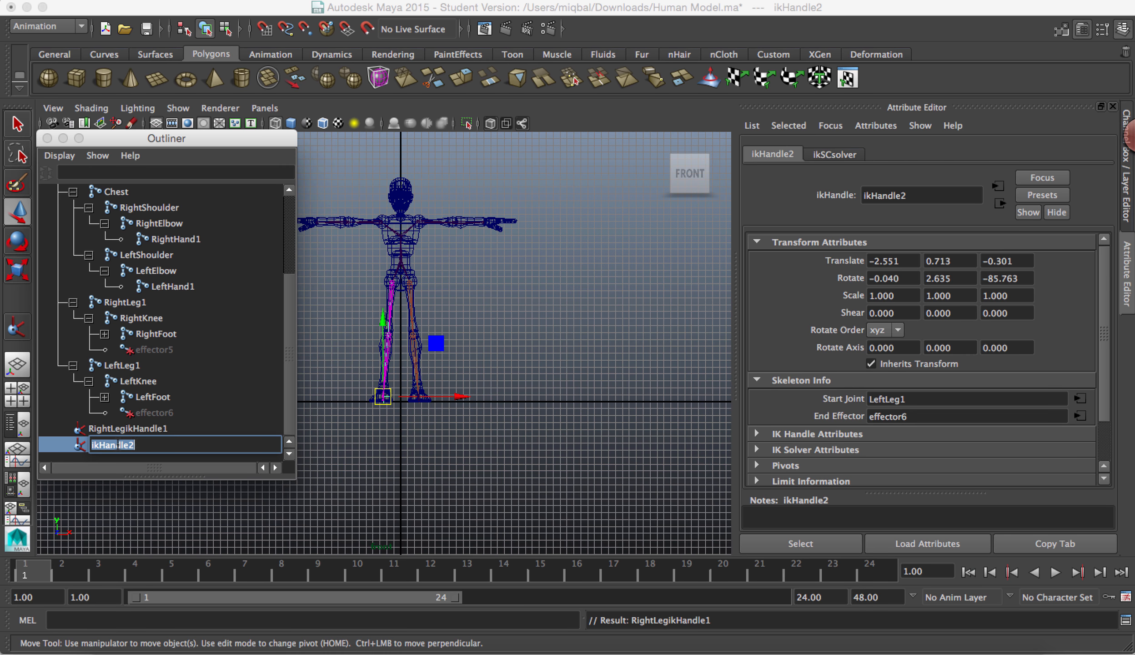
{"action": "key", "text": "Left"}
{"action": "type", "text": "LeftLeg"}
{"action": "key", "text": "Return"}
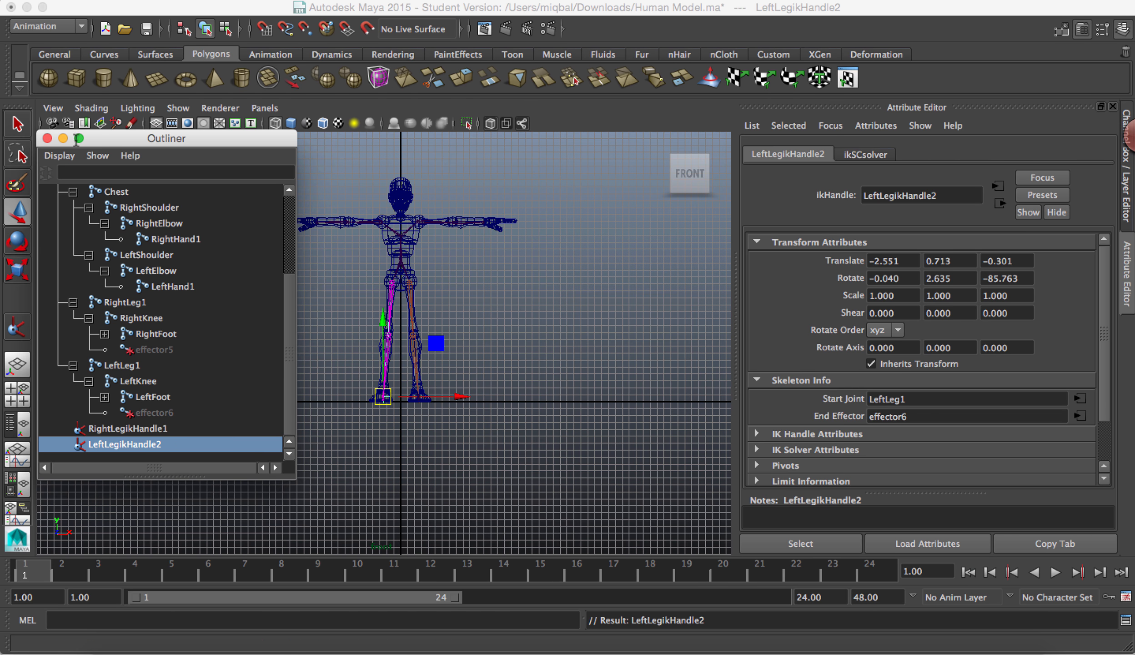
Step: Create an IK handle from the RightShoulder joint to the RightHand1 joint
{"action": "scroll", "coordinate": [477, 303], "scroll_direction": "up", "scroll_amount": 2}
{"action": "scroll", "coordinate": [478, 302], "scroll_direction": "up", "scroll_amount": 5}
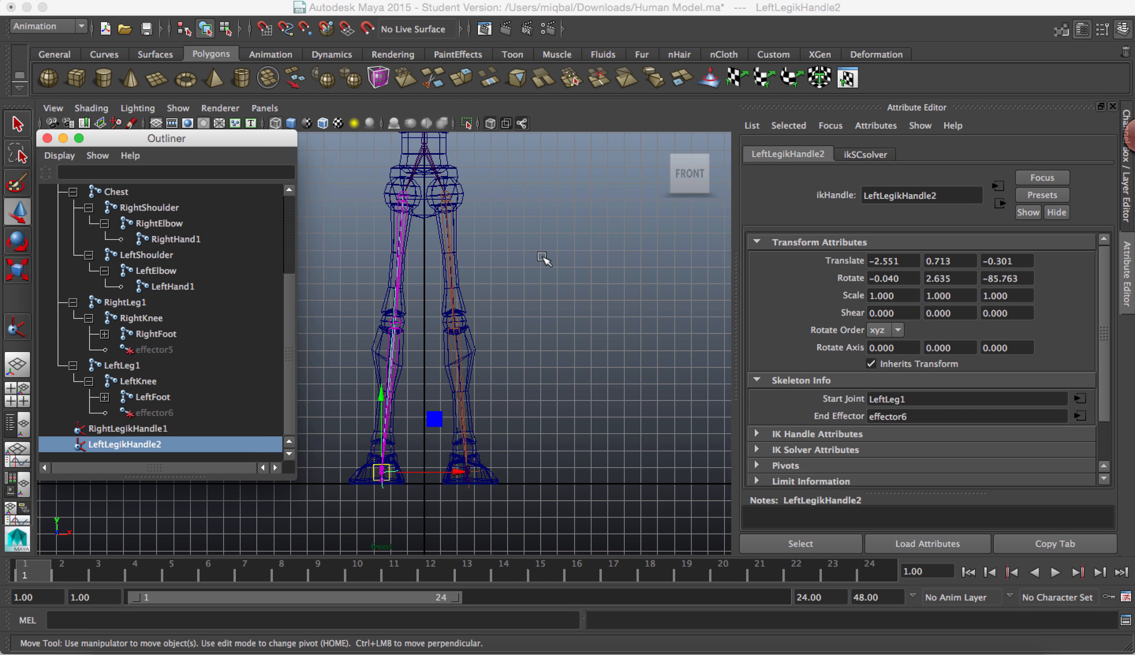
{"action": "middle_click_drag", "start_coordinate": [544, 250], "coordinate": [475, 631]}
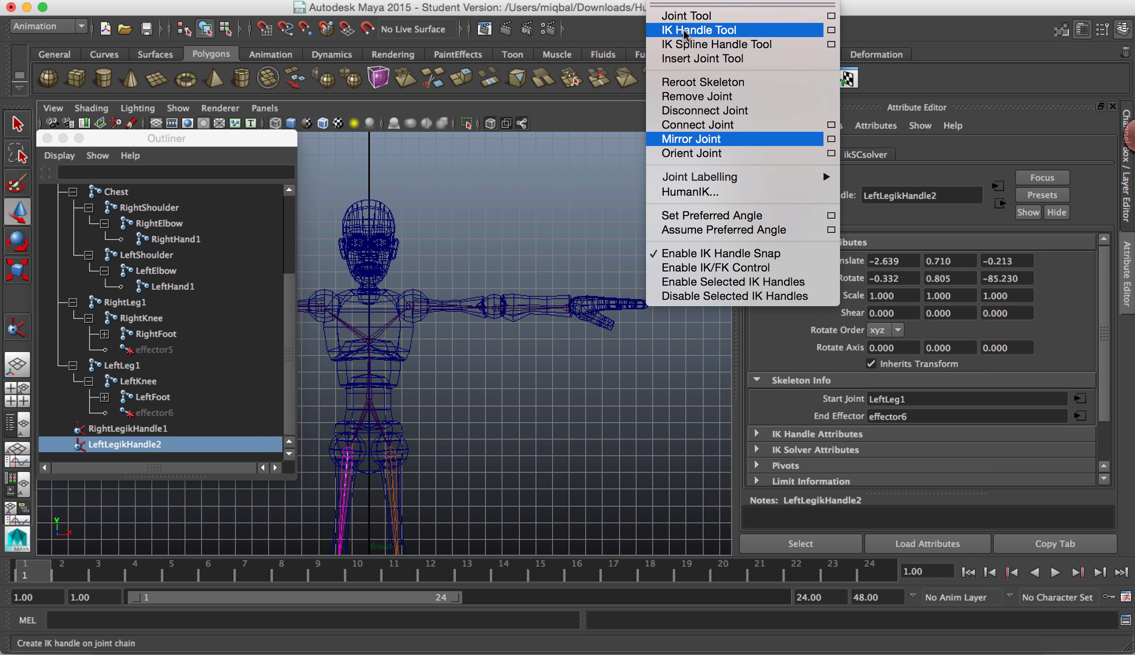
{"action": "left_click", "coordinate": [695, 30]}
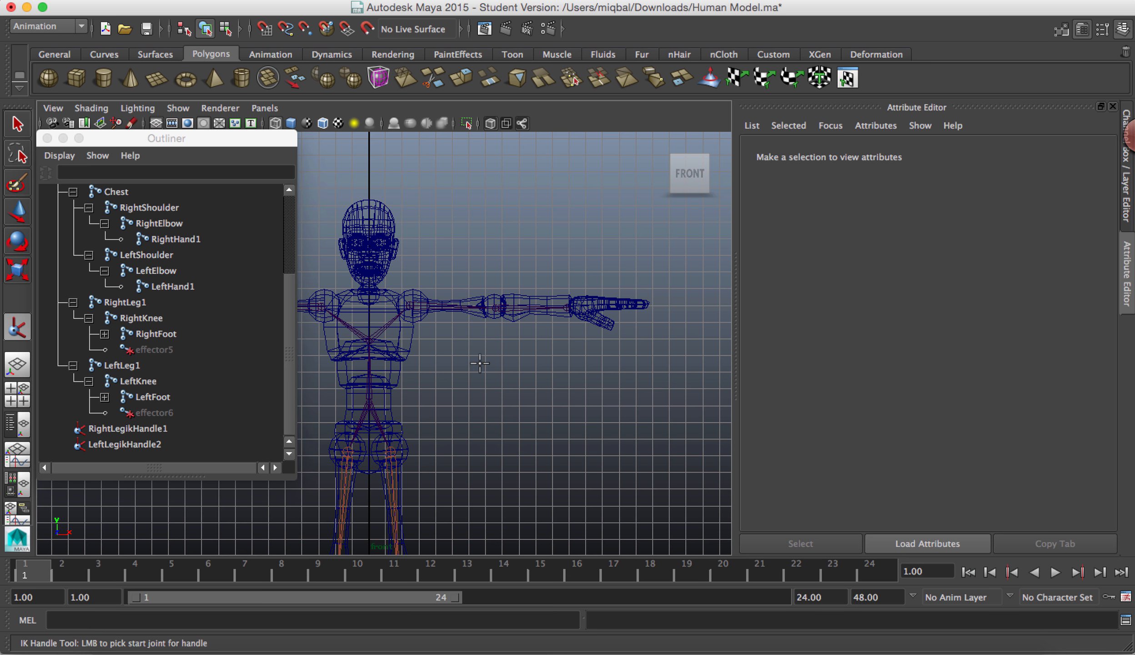
{"action": "scroll", "coordinate": [443, 284], "scroll_direction": "up", "scroll_amount": 4}
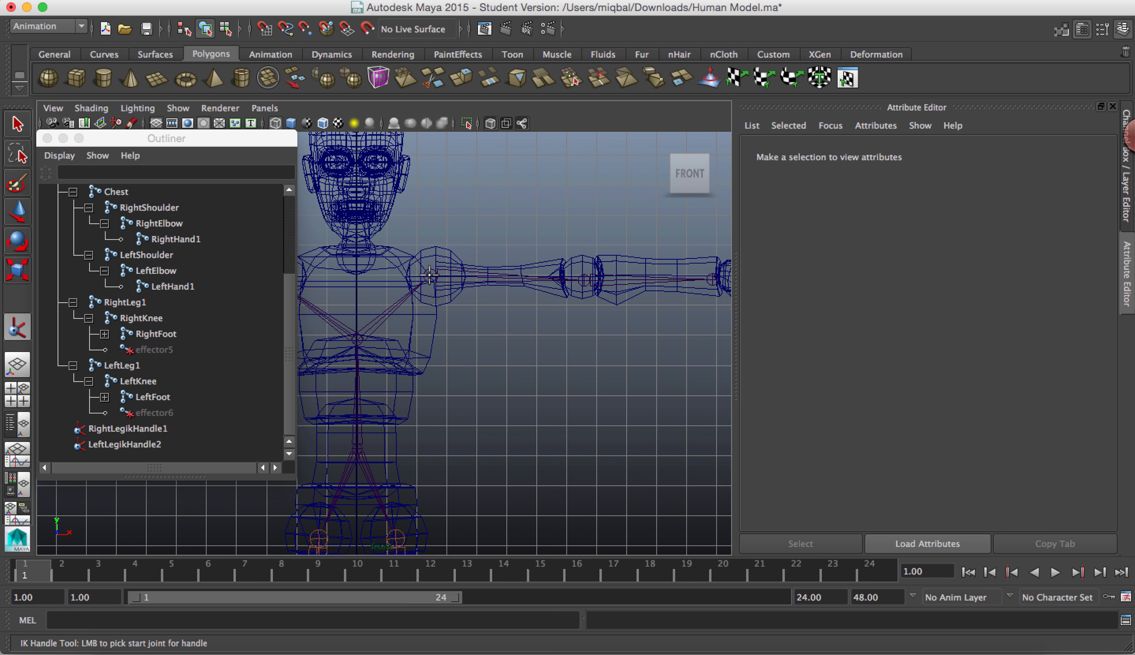
{"action": "left_click", "coordinate": [429, 275]}
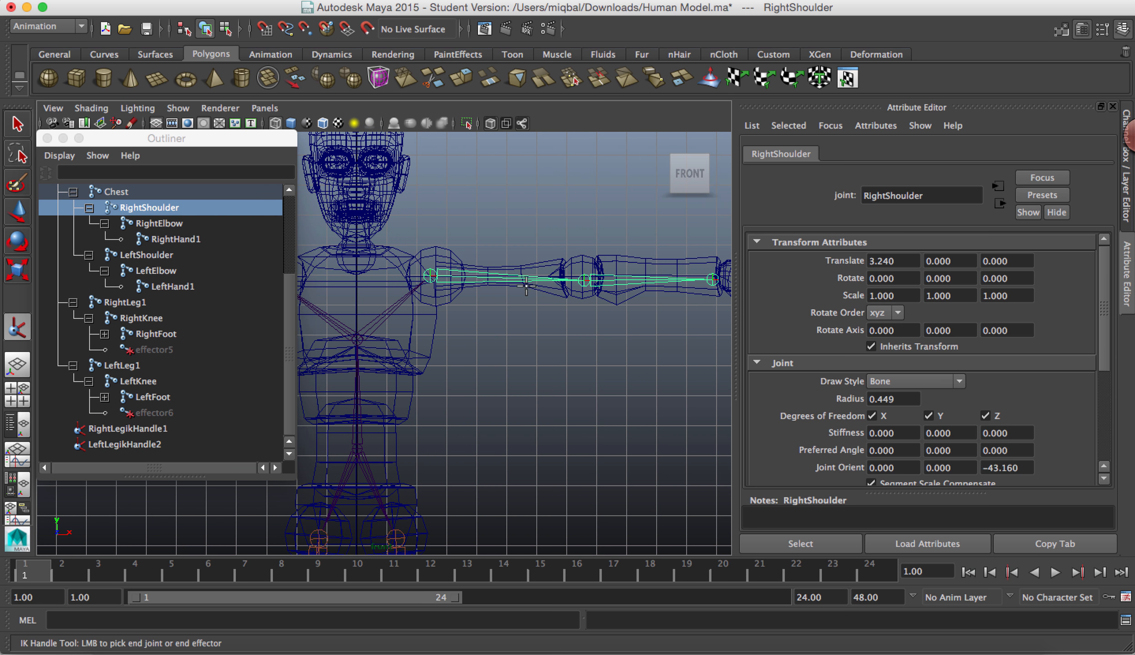
{"action": "left_click", "coordinate": [712, 279]}
Step: Try pulling the RightHand1 IK handle in toward the shoulder to bend the elbow, and undo the moves
{"action": "left_click_drag", "start_coordinate": [717, 283], "coordinate": [618, 272]}
{"action": "key", "text": "z"}
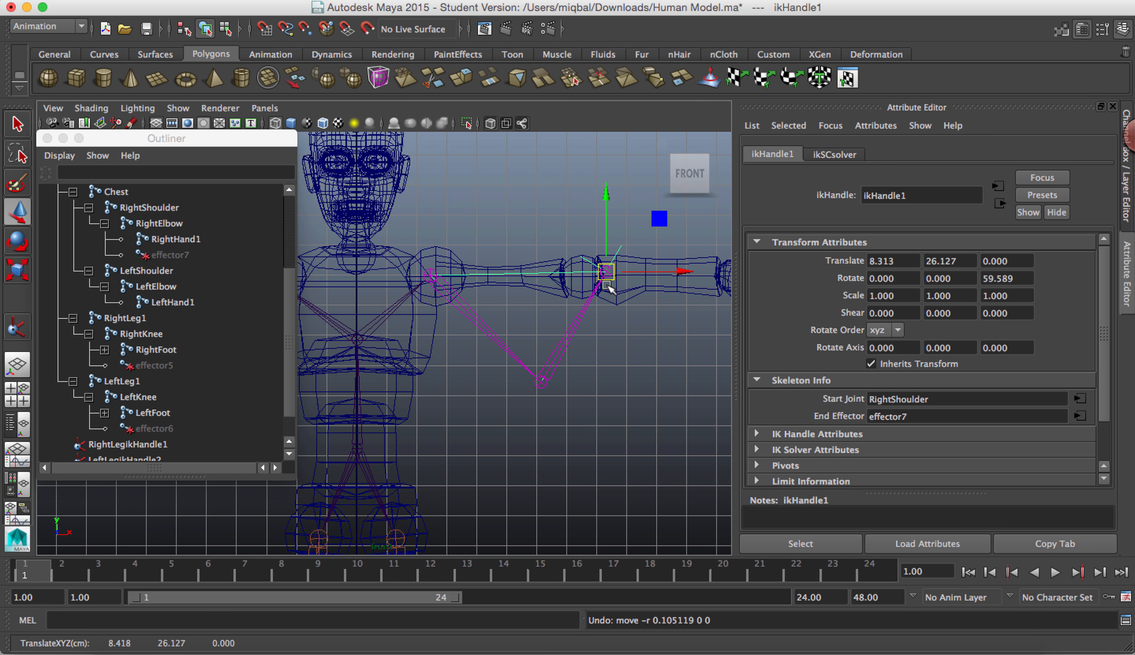
{"action": "key", "text": "z"}
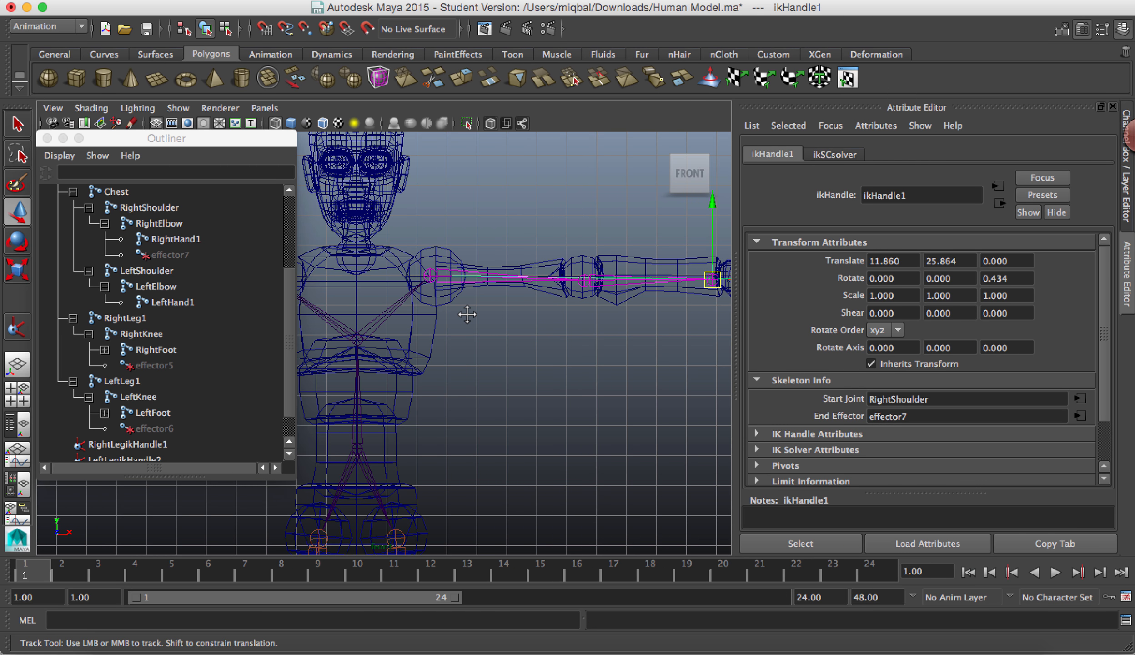
Step: Create an IK handle from the LeftShoulder joint to the LeftHand1 joint and switch to the Move tool
{"action": "middle_click_drag", "start_coordinate": [468, 316], "coordinate": [836, 317], "text": "alt"}
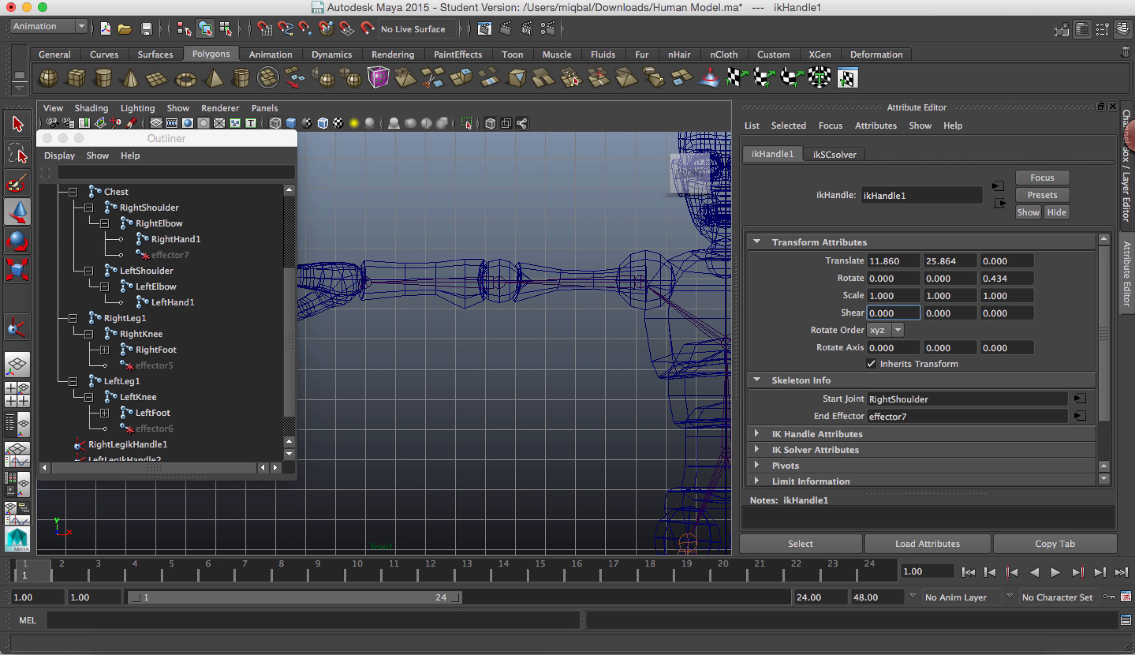
{"action": "left_click", "coordinate": [723, 1]}
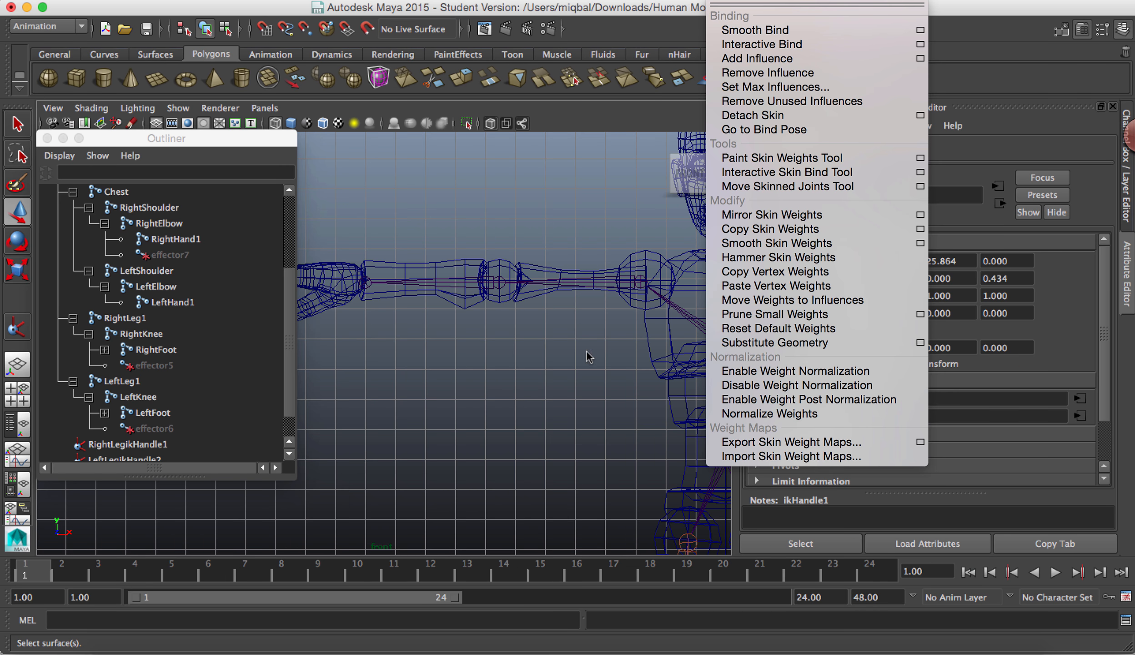
{"action": "left_click", "coordinate": [605, 365]}
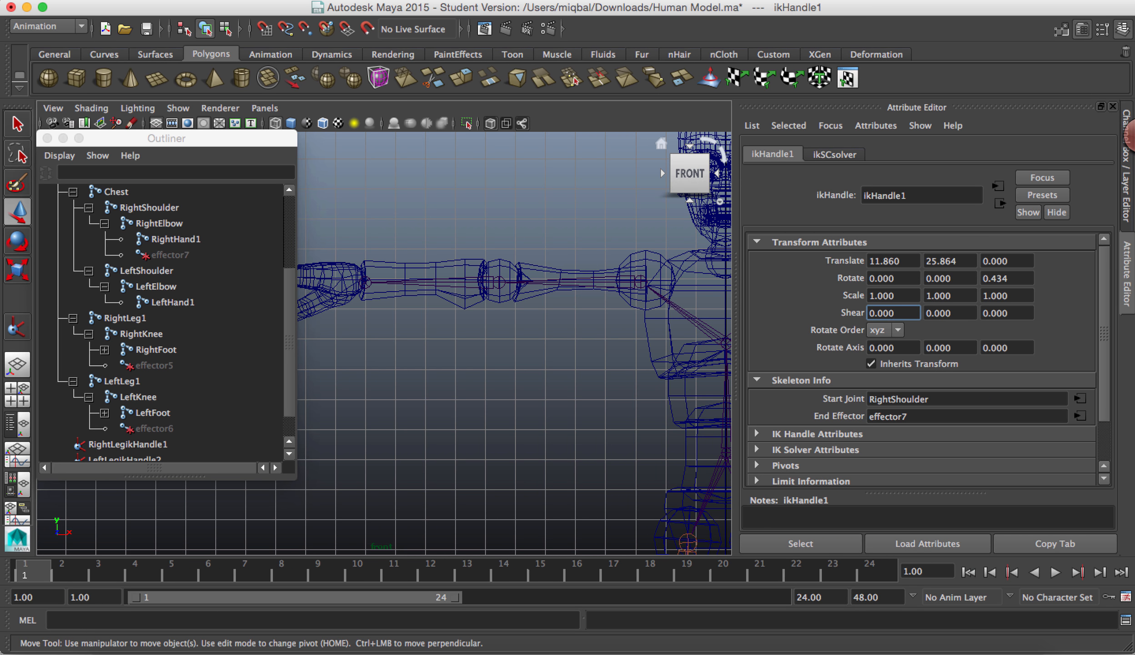
{"action": "left_click", "coordinate": [757, 1]}
{"action": "mouse_move", "coordinate": [723, 1]}
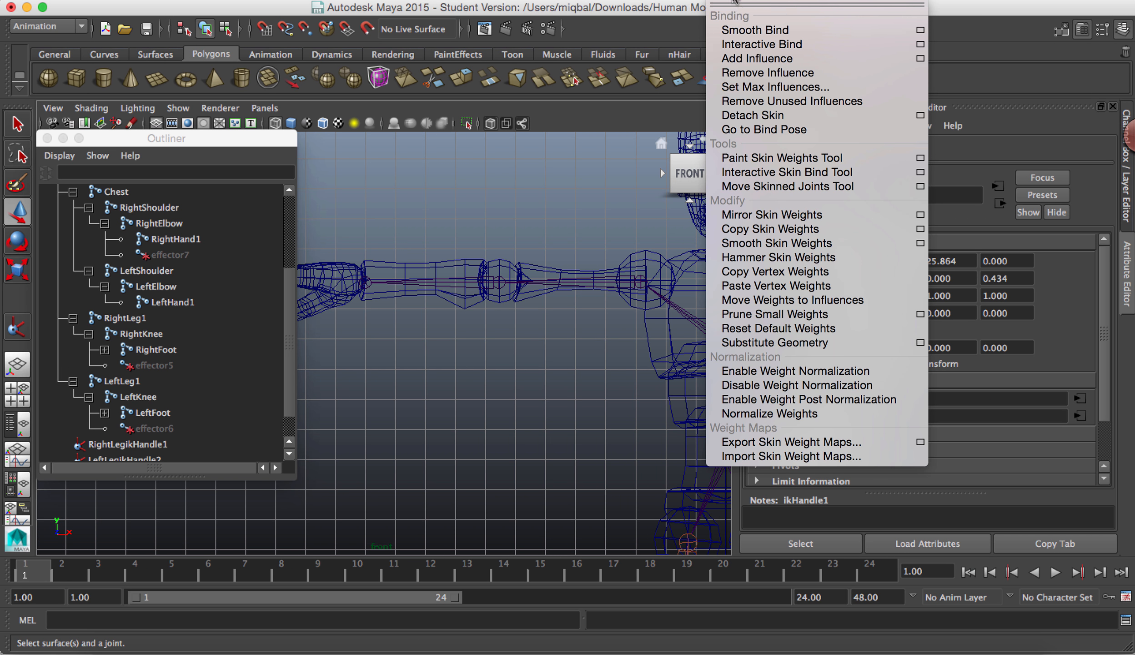
{"action": "mouse_move", "coordinate": [673, 1]}
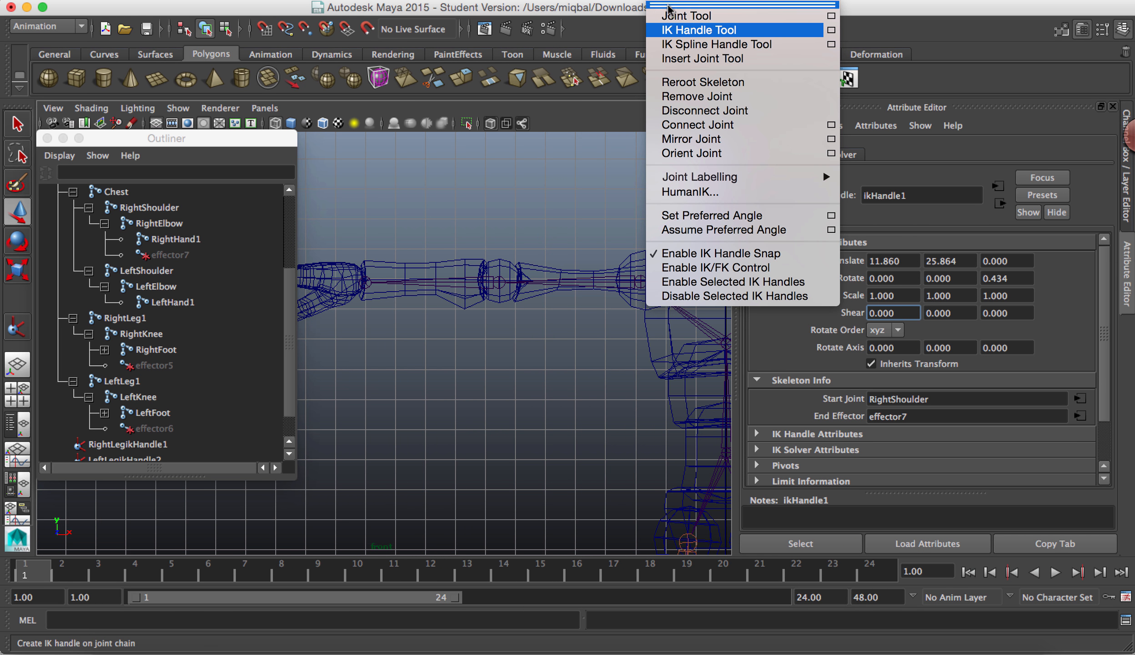
{"action": "left_click", "coordinate": [793, 33]}
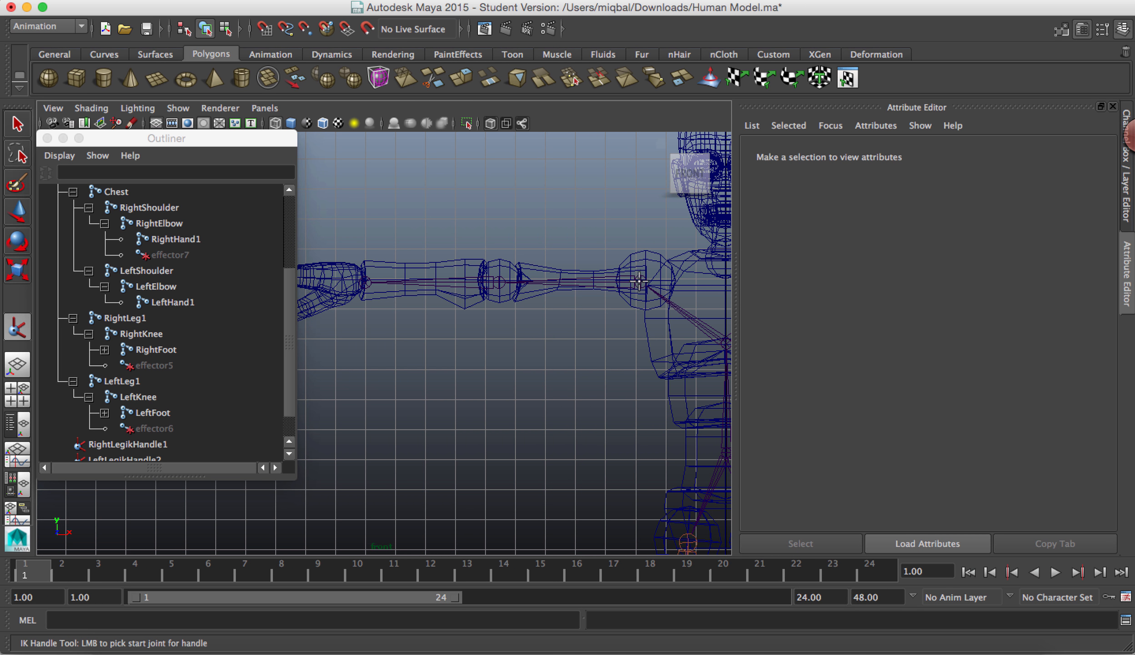
{"action": "left_click", "coordinate": [641, 282]}
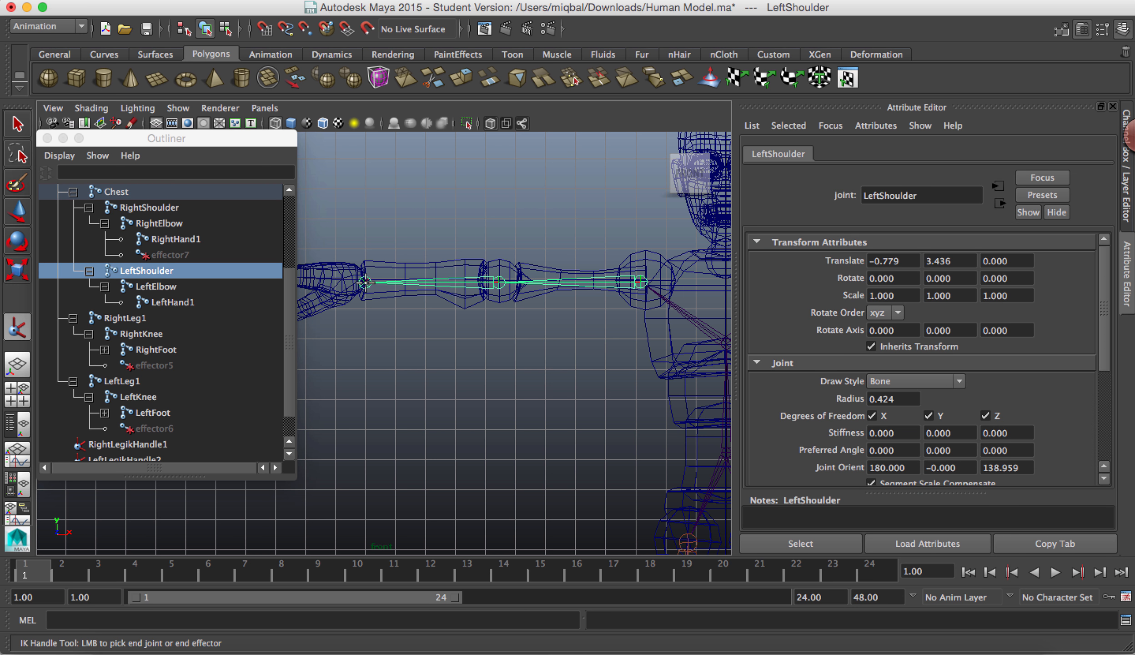
{"action": "left_click", "coordinate": [365, 282]}
{"action": "key", "text": "w"}
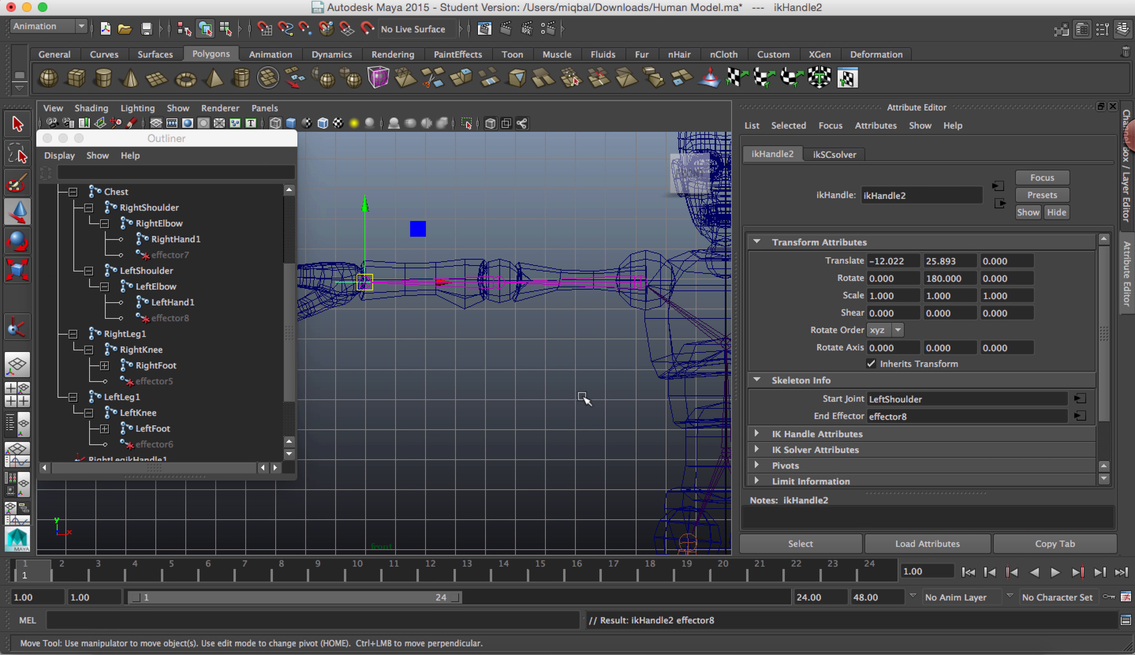
Step: Prefix the name of ikHandle1 with LeftHand so it reads LeftHandikHandle1
{"action": "scroll", "coordinate": [584, 388], "scroll_direction": "down", "scroll_amount": 2}
{"action": "scroll", "coordinate": [586, 387], "scroll_direction": "down", "scroll_amount": 4}
{"action": "scroll", "coordinate": [215, 329], "scroll_direction": "down", "scroll_amount": 3}
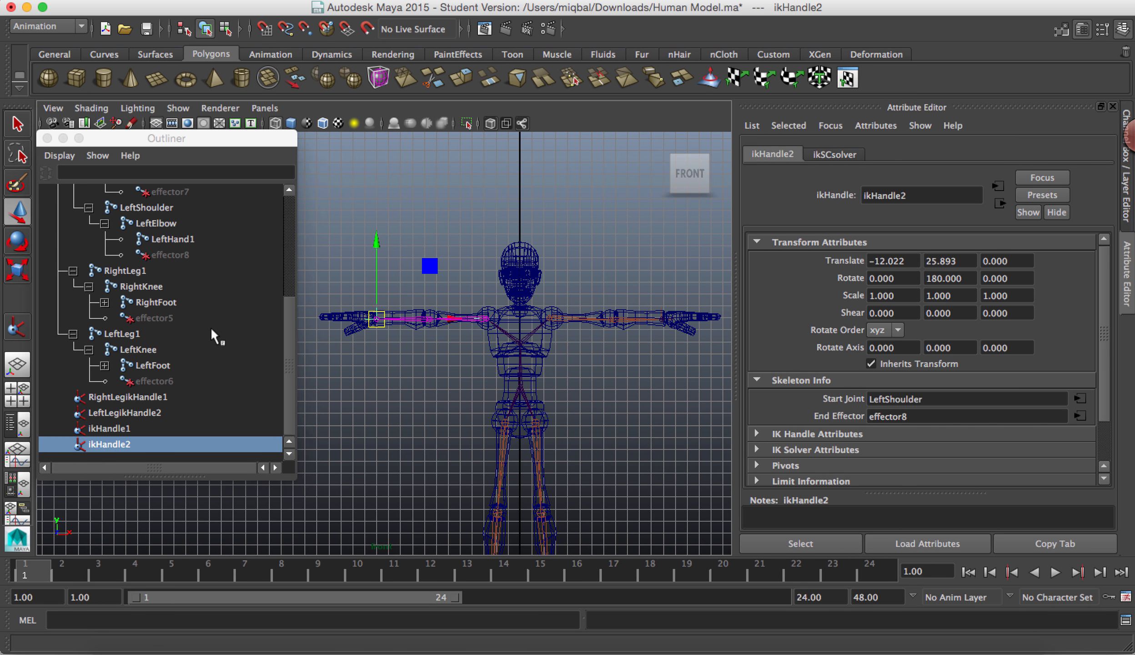
{"action": "double_click", "coordinate": [111, 429]}
{"action": "key", "text": "Left"}
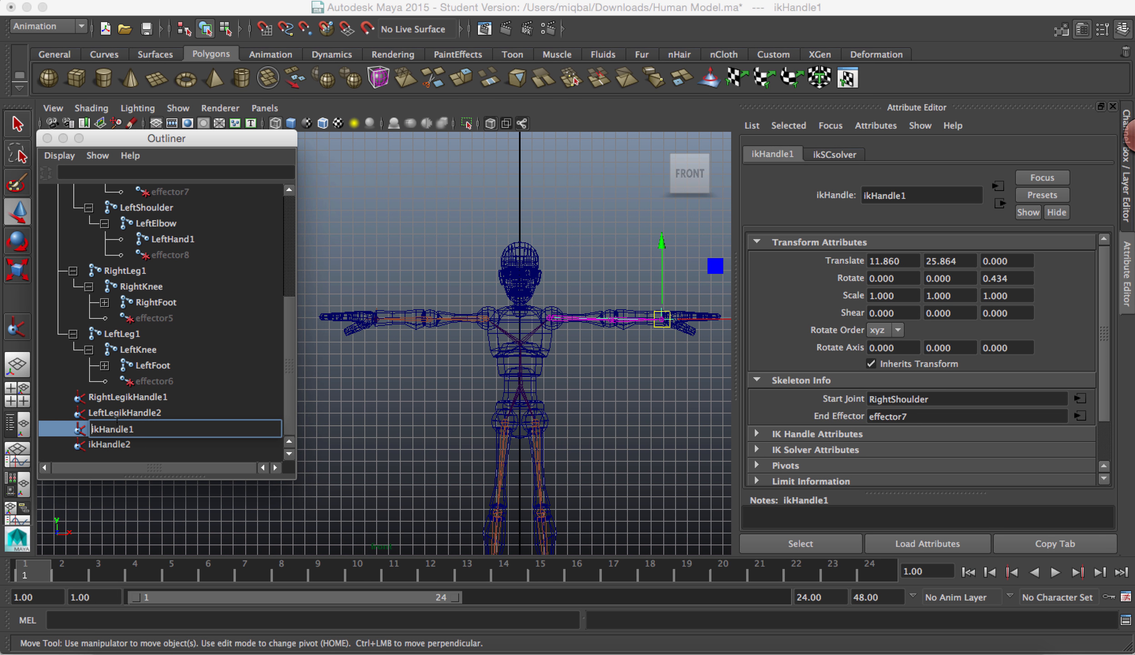
{"action": "type", "text": "LeftHand"}
{"action": "key", "text": "Return"}
Step: Prefix the name of ikHandle2 with RightHand so it reads RightHandikHandle2
{"action": "double_click", "coordinate": [104, 444]}
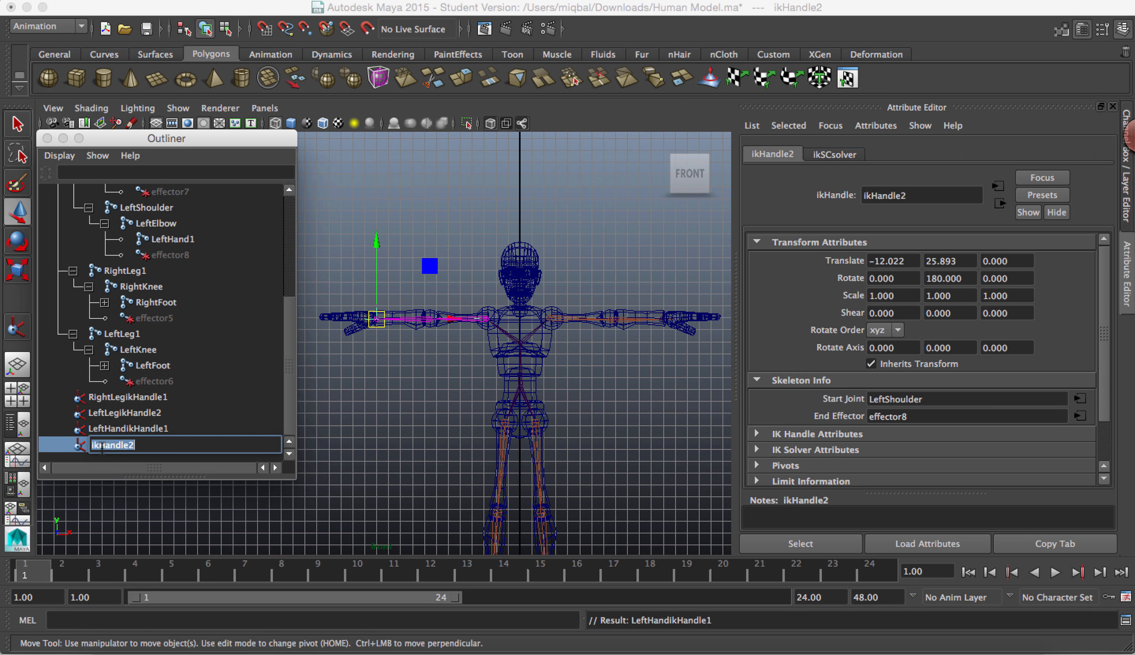
{"action": "key", "text": "Left"}
{"action": "type", "text": "RightHand"}
{"action": "key", "text": "Return"}
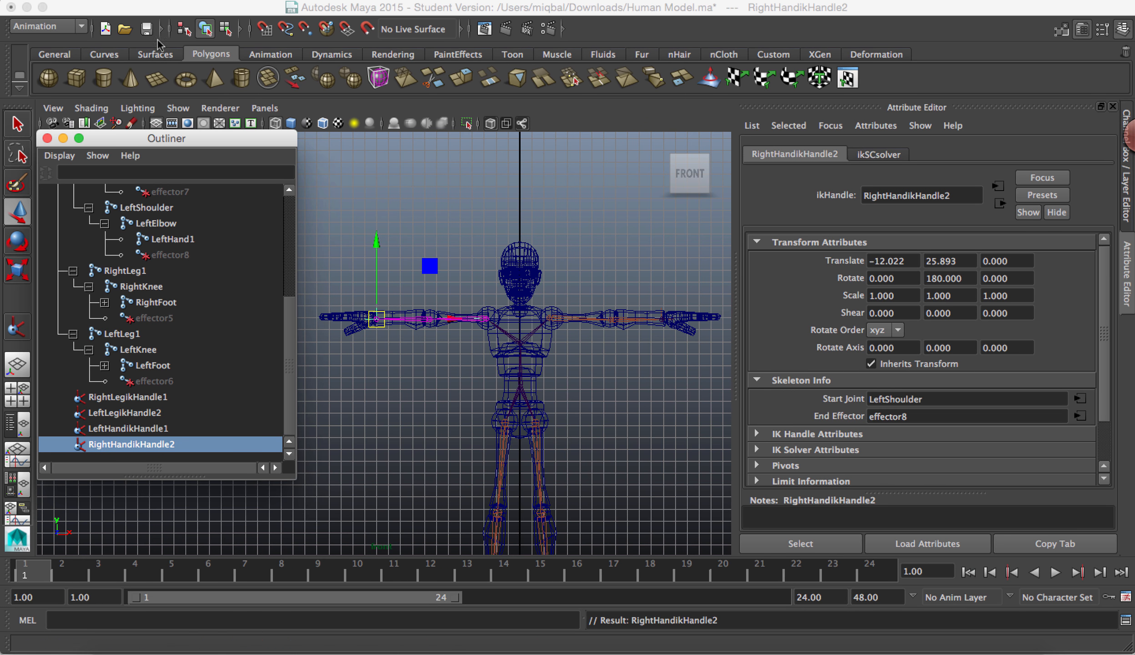
Step: Smooth bind the polySurface41 mesh to the MainBody joint hierarchy using closest distance, classic linear skinning and 3 max influences
{"action": "key", "text": "q"}
{"action": "left_click", "coordinate": [518, 390]}
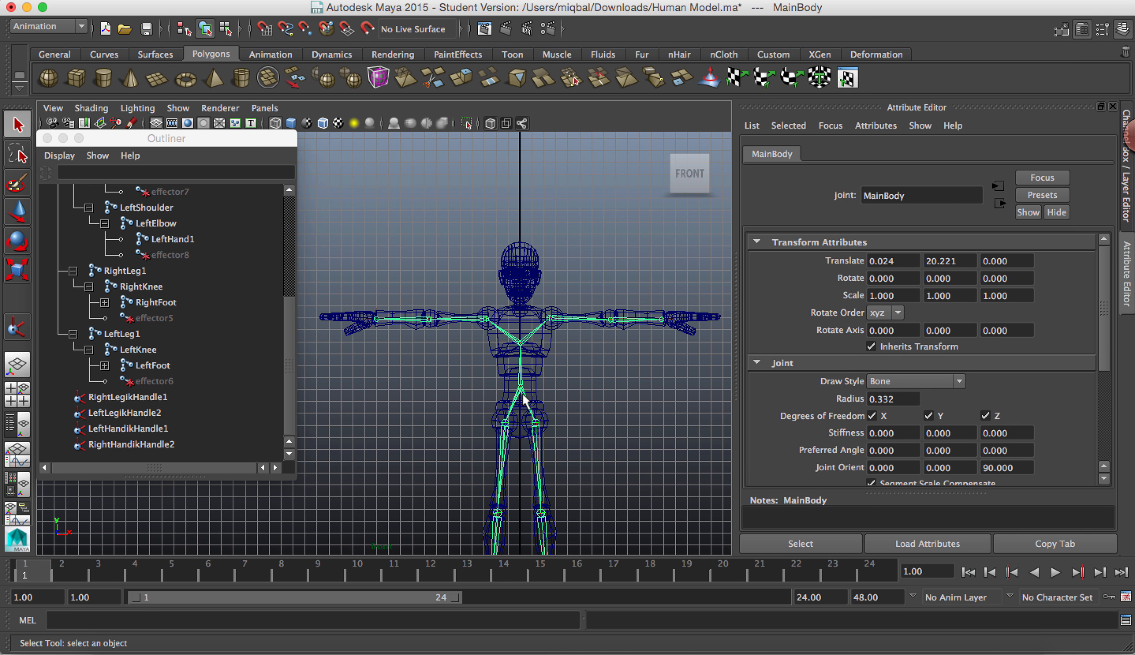
{"action": "left_click", "coordinate": [538, 361]}
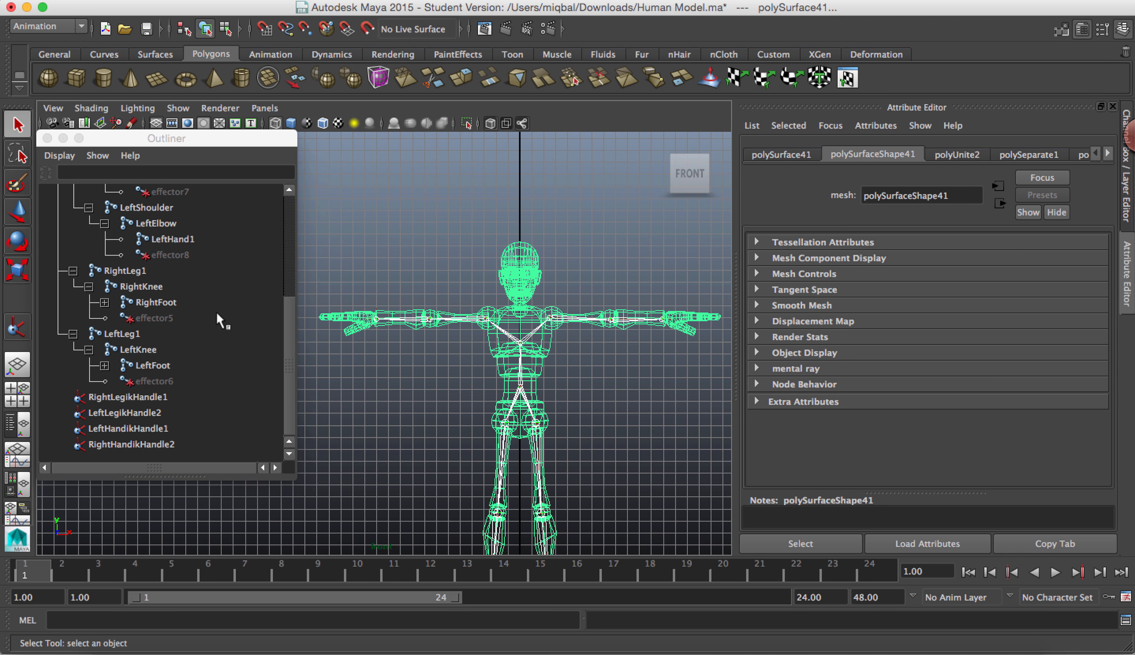
{"action": "left_click_drag", "start_coordinate": [283, 314], "coordinate": [308, 198]}
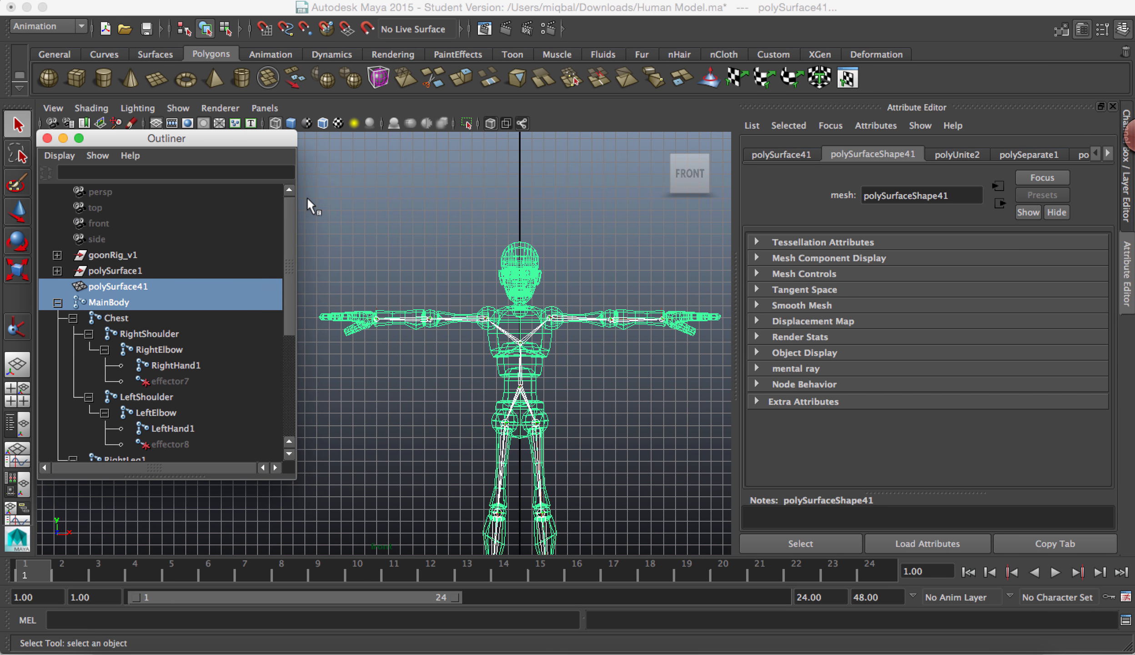
{"action": "left_click", "coordinate": [113, 303]}
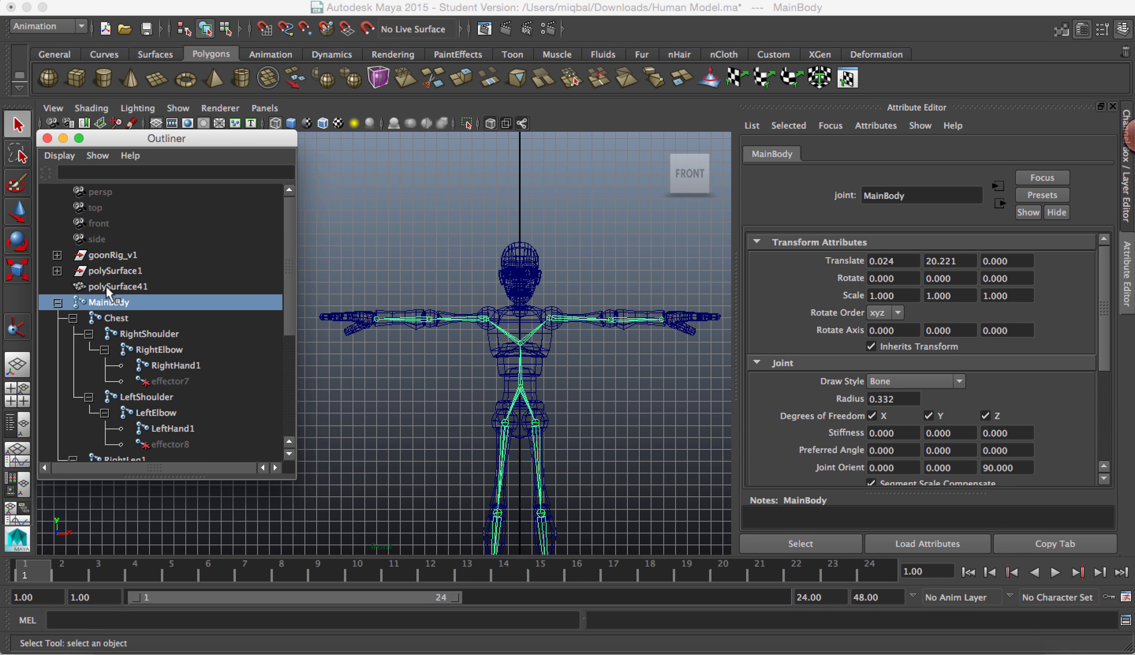
{"action": "left_click", "coordinate": [105, 285], "text": "ctrl"}
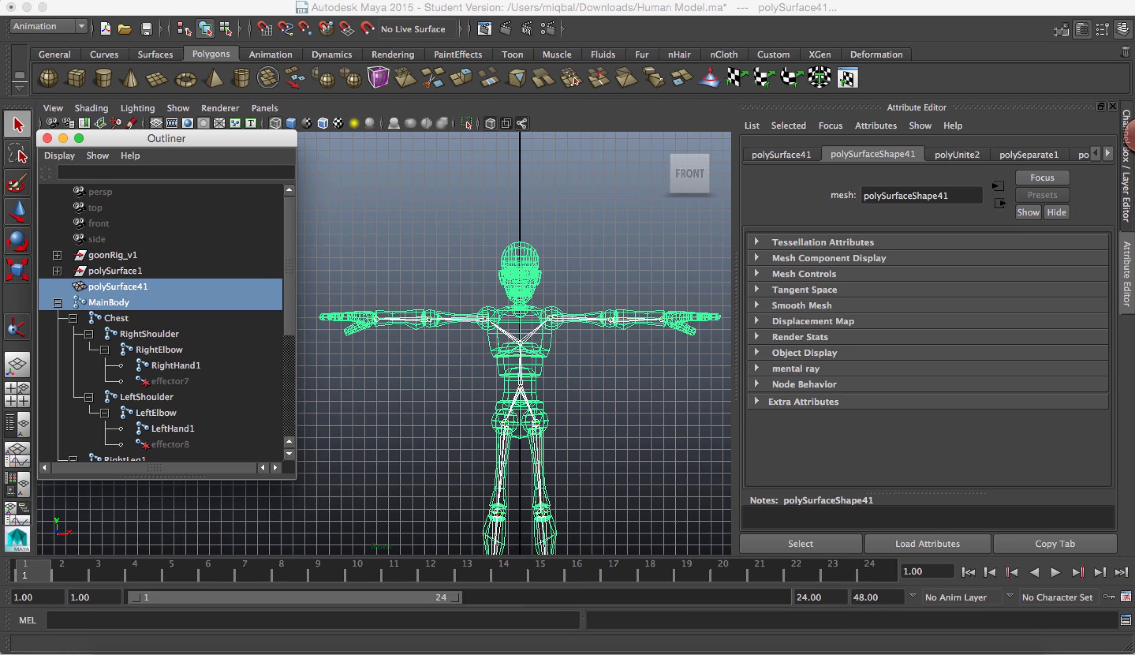
{"action": "left_click", "coordinate": [719, 1]}
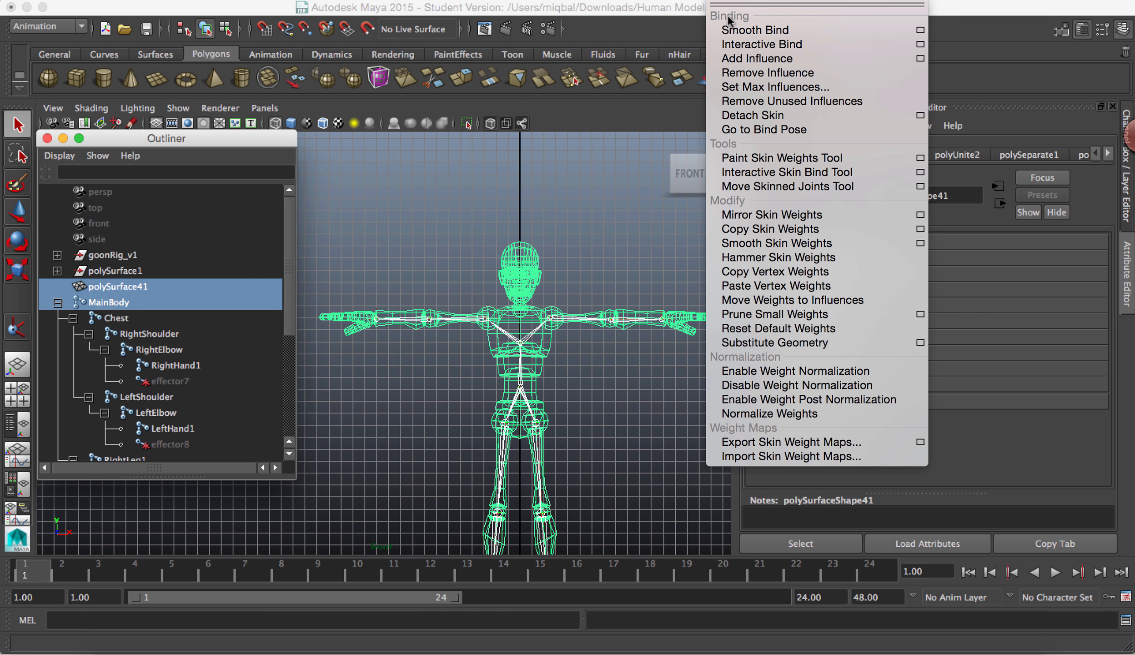
{"action": "left_click", "coordinate": [920, 31]}
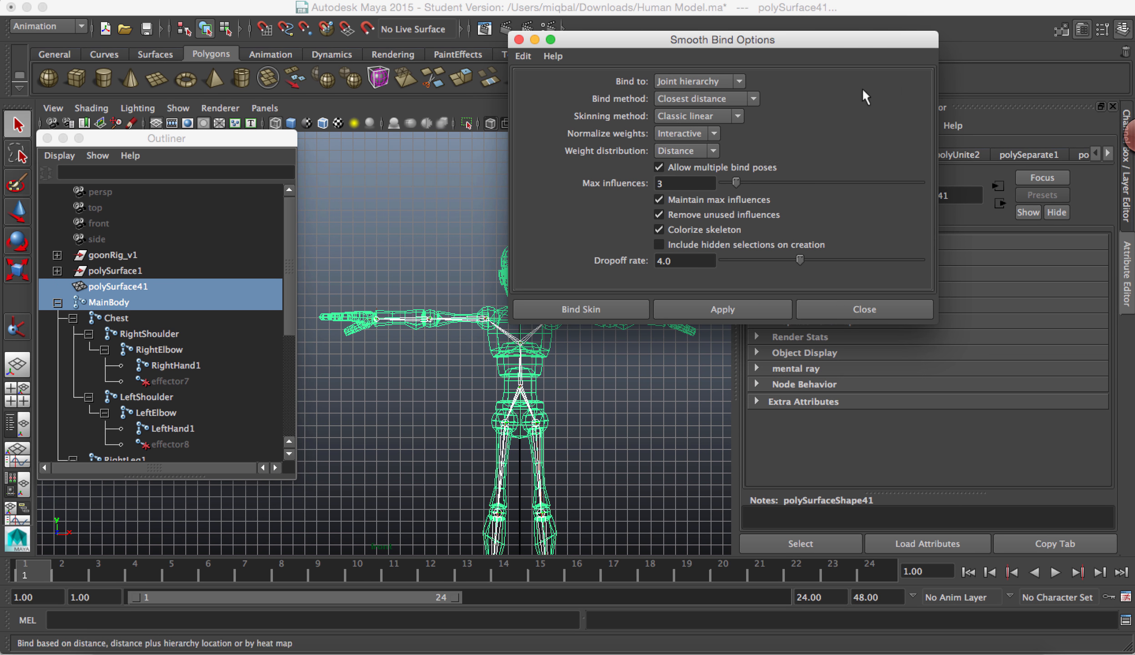
{"action": "left_click", "coordinate": [624, 306]}
{"action": "left_click", "coordinate": [650, 380]}
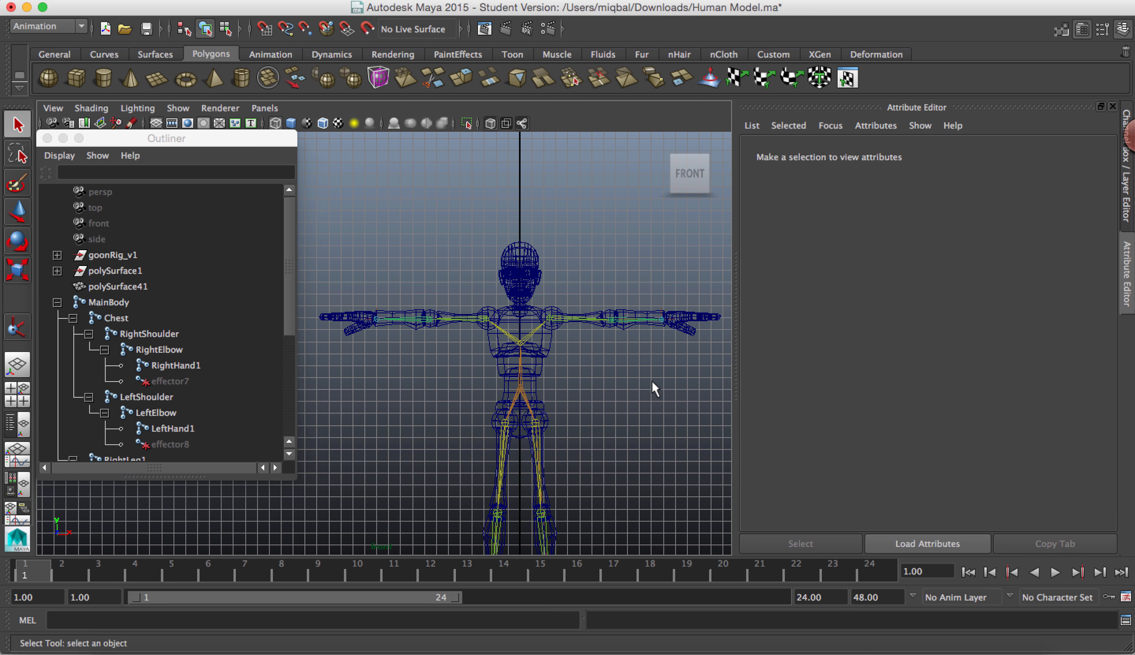
Step: Examine the bound model from the front in the perspective view, with the Attribute Editor closed
{"action": "key", "text": "space"}
{"action": "key", "text": "space"}
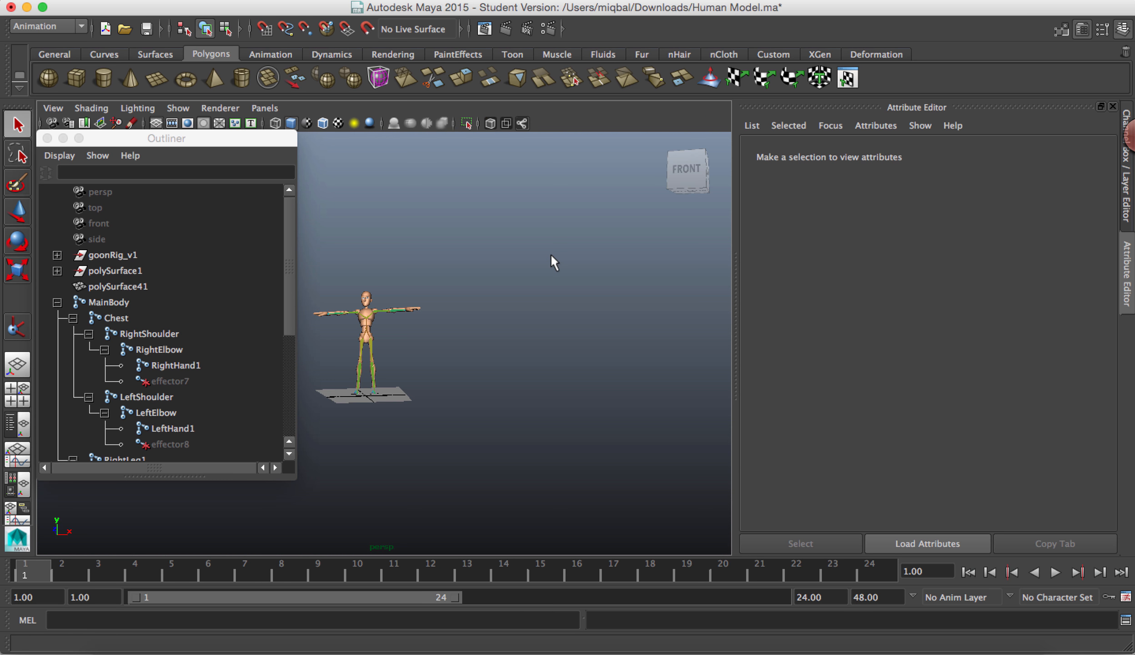
{"action": "mouse_move", "coordinate": [566, 296]}
{"action": "left_mouse_down", "text": "alt"}
{"action": "mouse_move", "coordinate": [532, 285]}
{"action": "mouse_move", "coordinate": [456, 374]}
{"action": "mouse_move", "coordinate": [562, 299]}
{"action": "left_mouse_up", "text": "alt"}
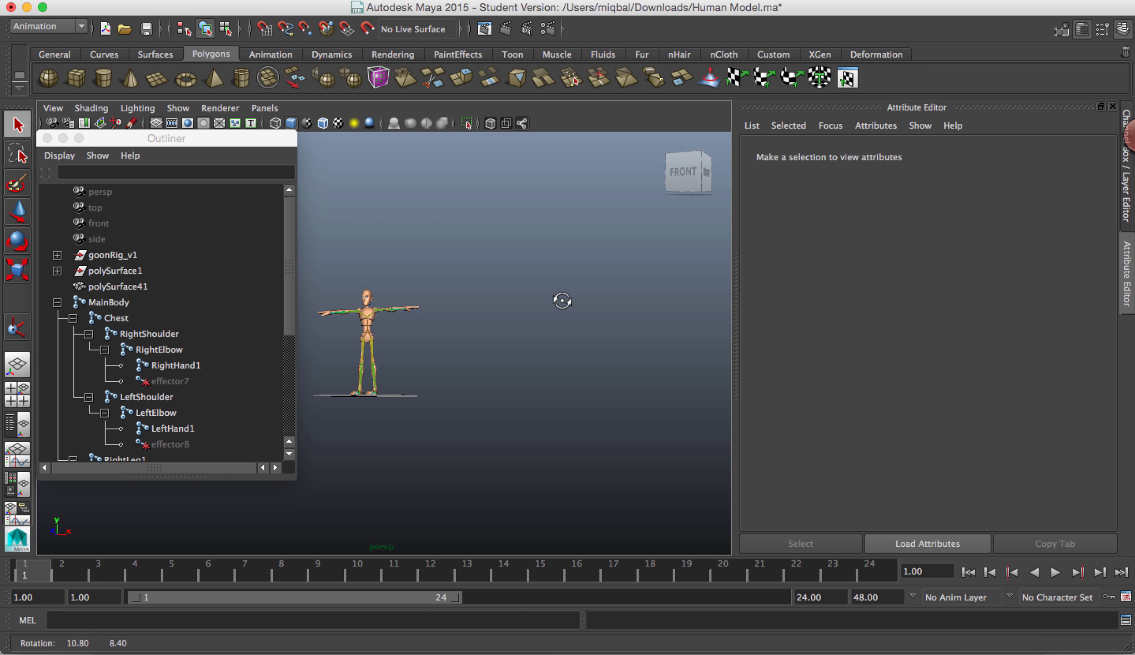
{"action": "right_click_drag", "start_coordinate": [562, 299], "coordinate": [399, 380], "text": "alt"}
{"action": "left_click", "coordinate": [17, 122]}
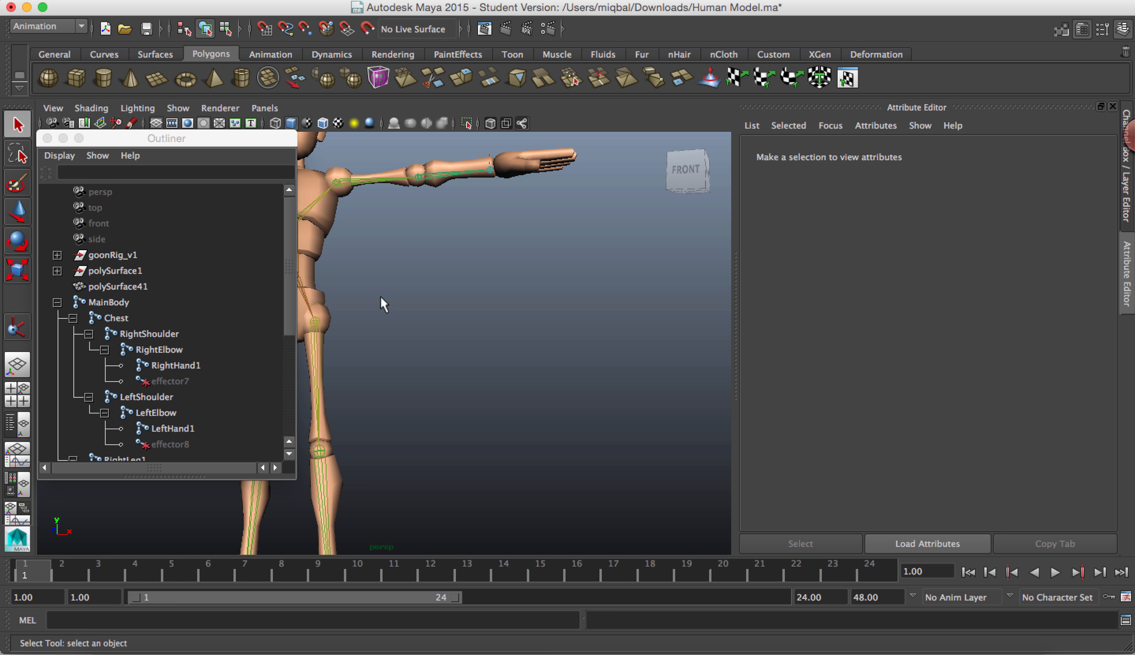
{"action": "middle_click_drag", "start_coordinate": [382, 299], "coordinate": [632, 359], "text": "alt"}
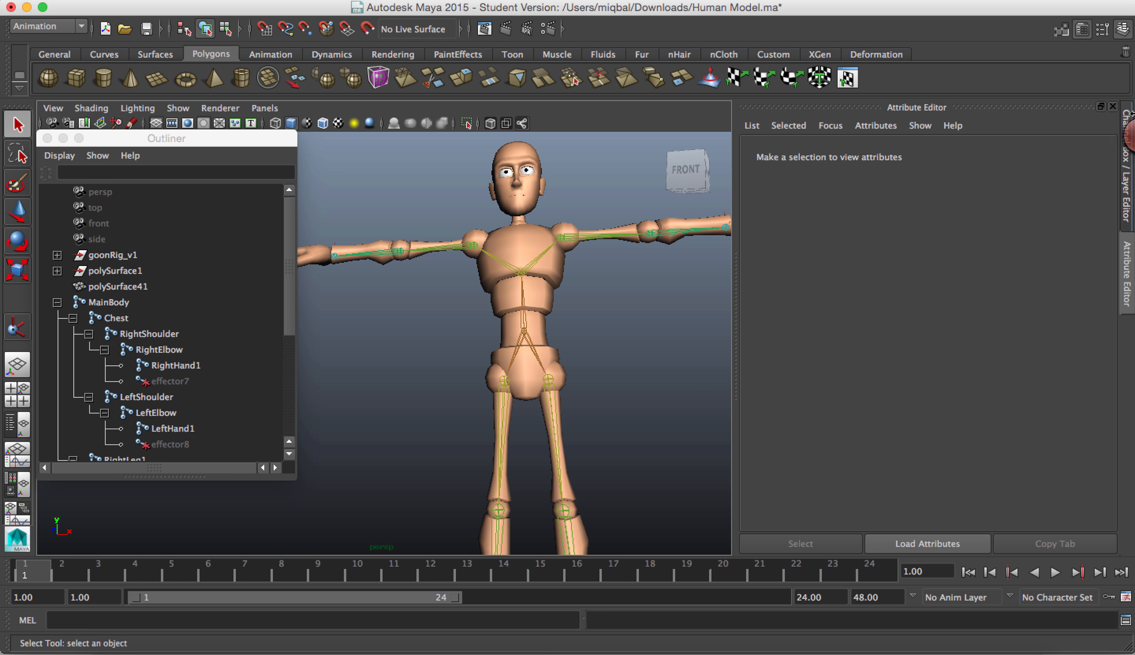
{"action": "left_click", "coordinate": [1114, 106]}
{"action": "left_click_drag", "start_coordinate": [752, 299], "coordinate": [681, 330], "text": "alt"}
{"action": "middle_click_drag", "start_coordinate": [680, 331], "coordinate": [651, 302], "text": "alt"}
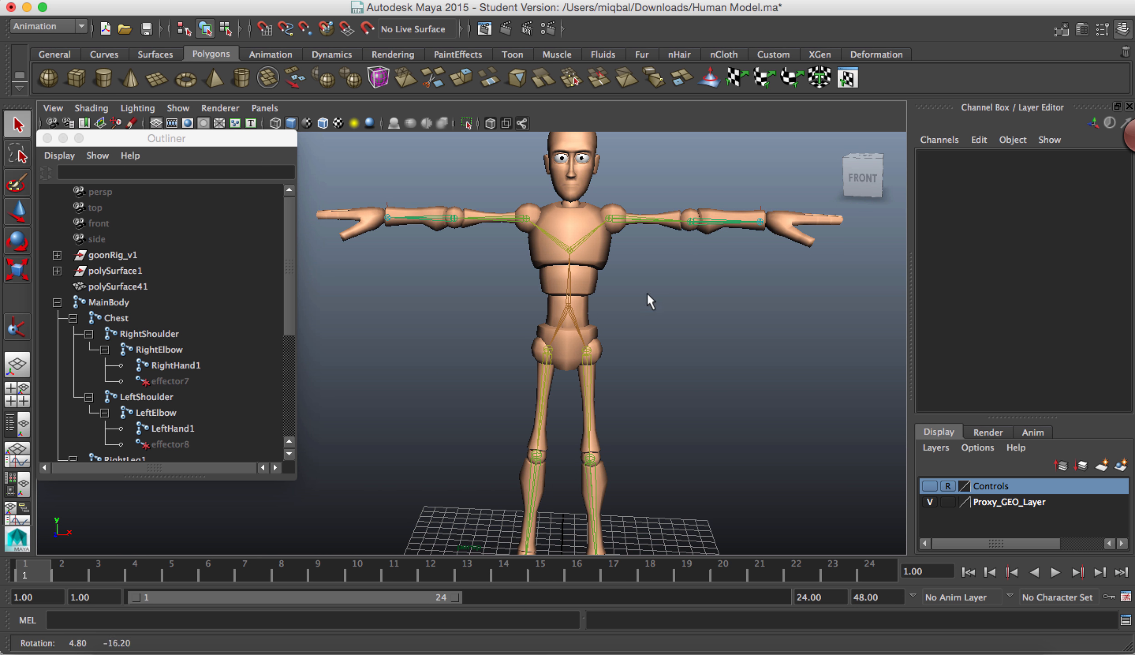
Step: Rotate the RightShoulder joint slightly to about 0.225 in X, 0.462 in Y and 1.945 in Z
{"action": "left_click", "coordinate": [643, 222]}
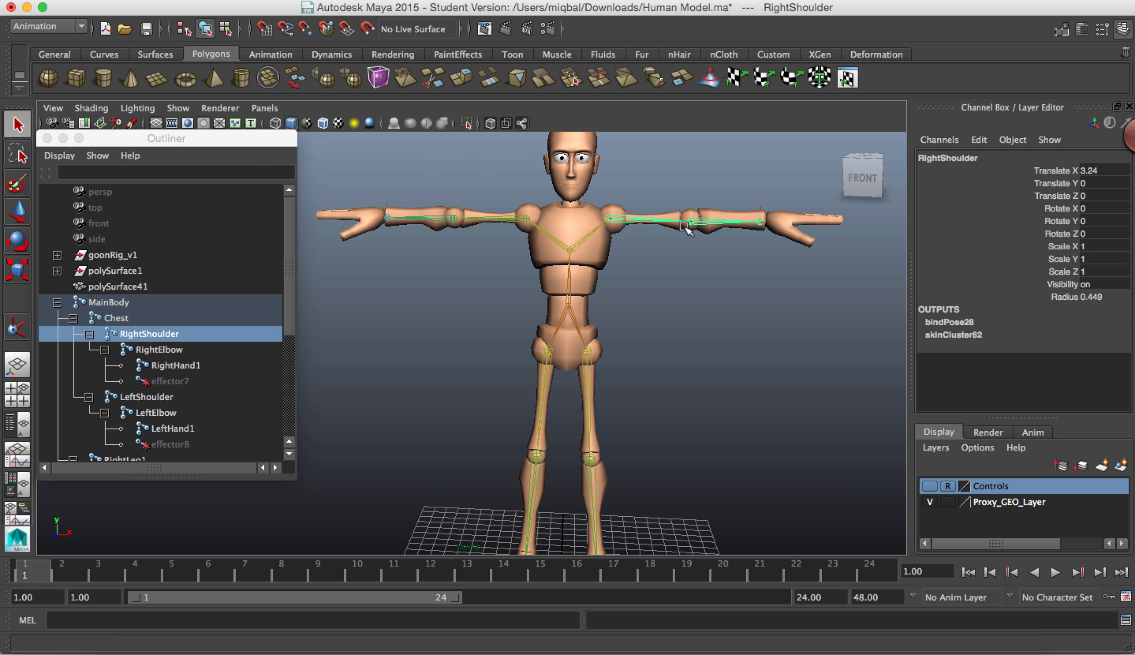
{"action": "key", "text": "w"}
{"action": "key", "text": "e"}
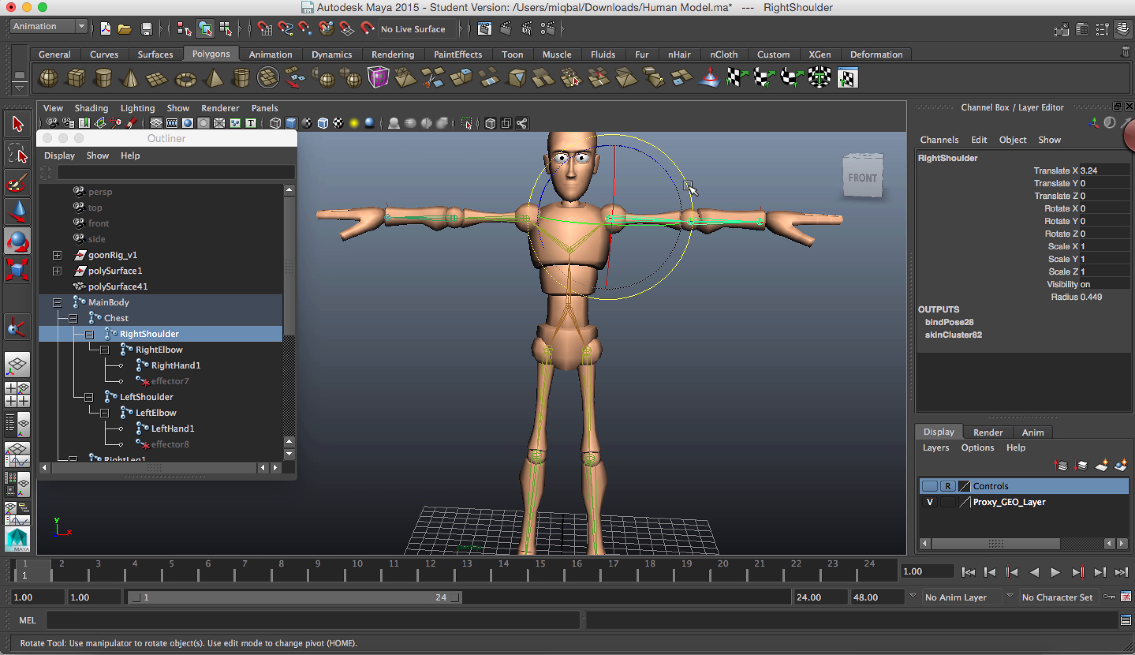
{"action": "mouse_move", "coordinate": [687, 178]}
{"action": "left_mouse_down"}
{"action": "mouse_move", "coordinate": [679, 259]}
{"action": "mouse_move", "coordinate": [709, 228]}
{"action": "mouse_move", "coordinate": [677, 178]}
{"action": "left_mouse_up"}
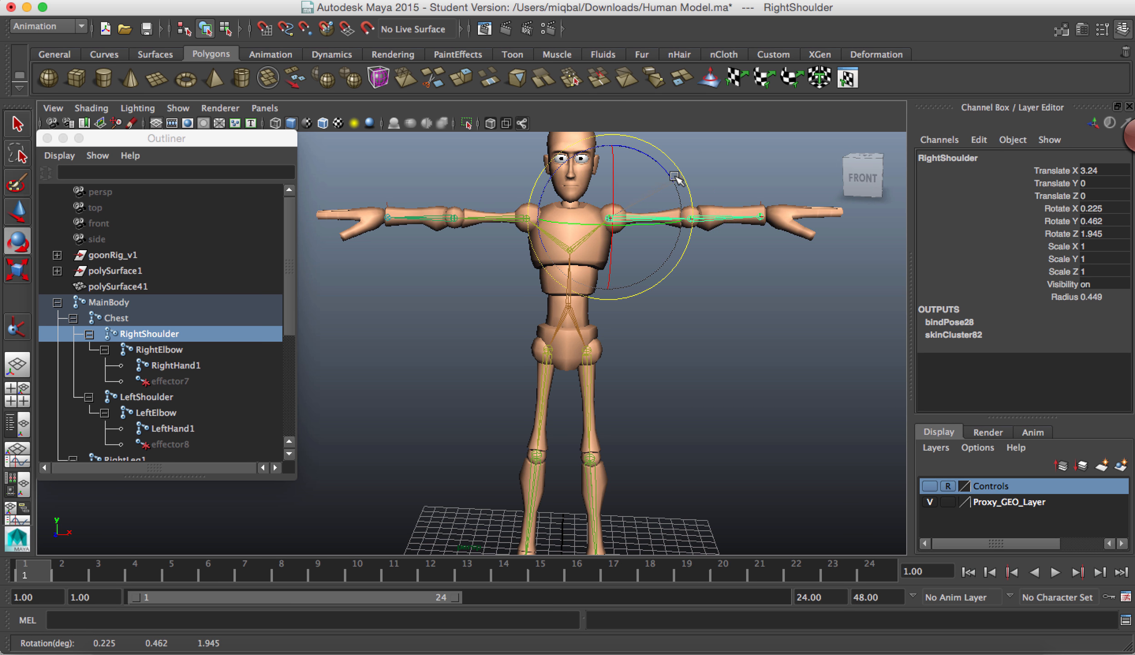
Step: Test the LeftHandikHandle1 arm control by moving it slightly, to about 11.859 in X, 26.207 in Y and -0.194 in Z
{"action": "left_click", "coordinate": [760, 218]}
{"action": "key", "text": "w"}
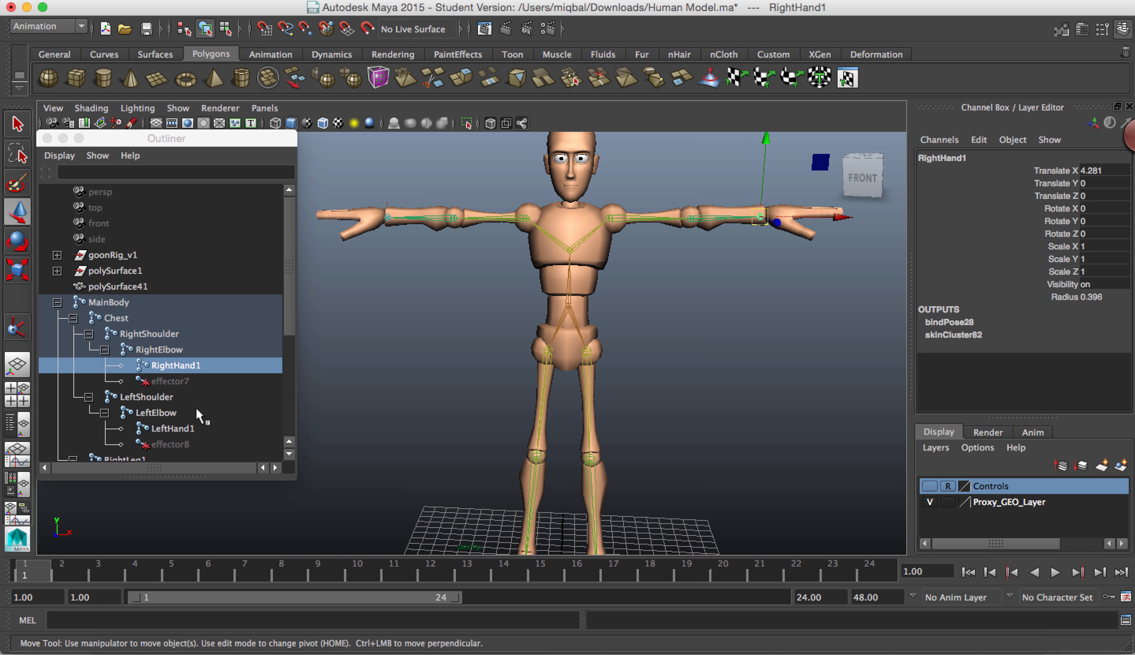
{"action": "left_click_drag", "start_coordinate": [286, 289], "coordinate": [285, 406]}
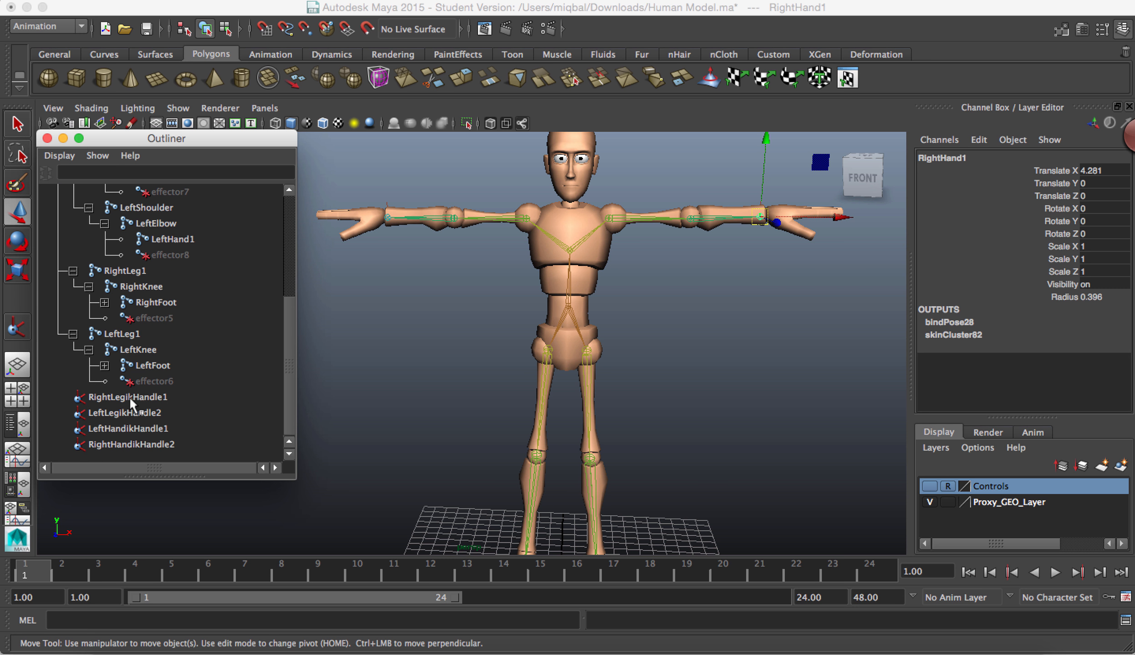
{"action": "left_click", "coordinate": [121, 444]}
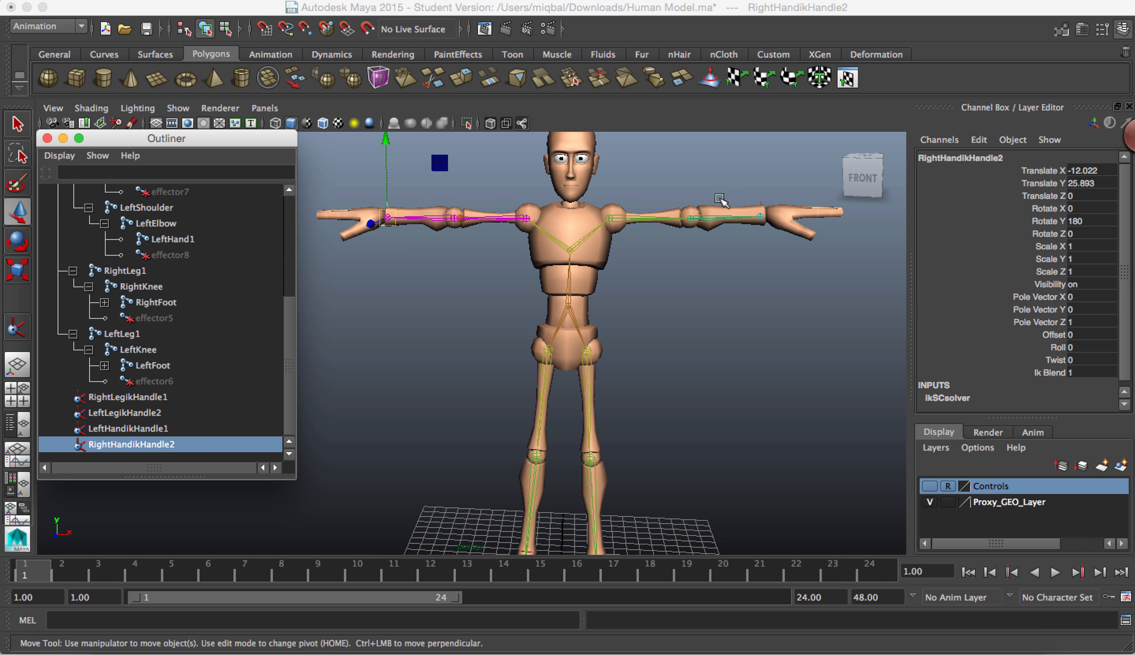
{"action": "left_click", "coordinate": [120, 430]}
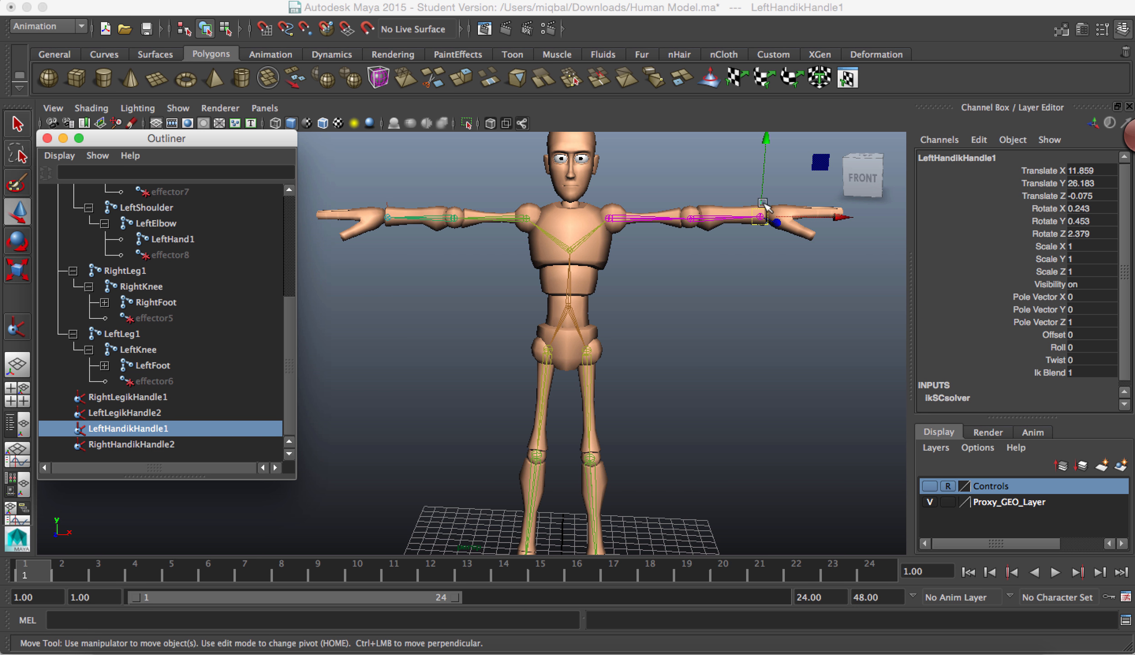
{"action": "mouse_move", "coordinate": [768, 217]}
{"action": "left_mouse_down"}
{"action": "mouse_move", "coordinate": [700, 228]}
{"action": "mouse_move", "coordinate": [781, 216]}
{"action": "mouse_move", "coordinate": [770, 217]}
{"action": "left_mouse_up"}
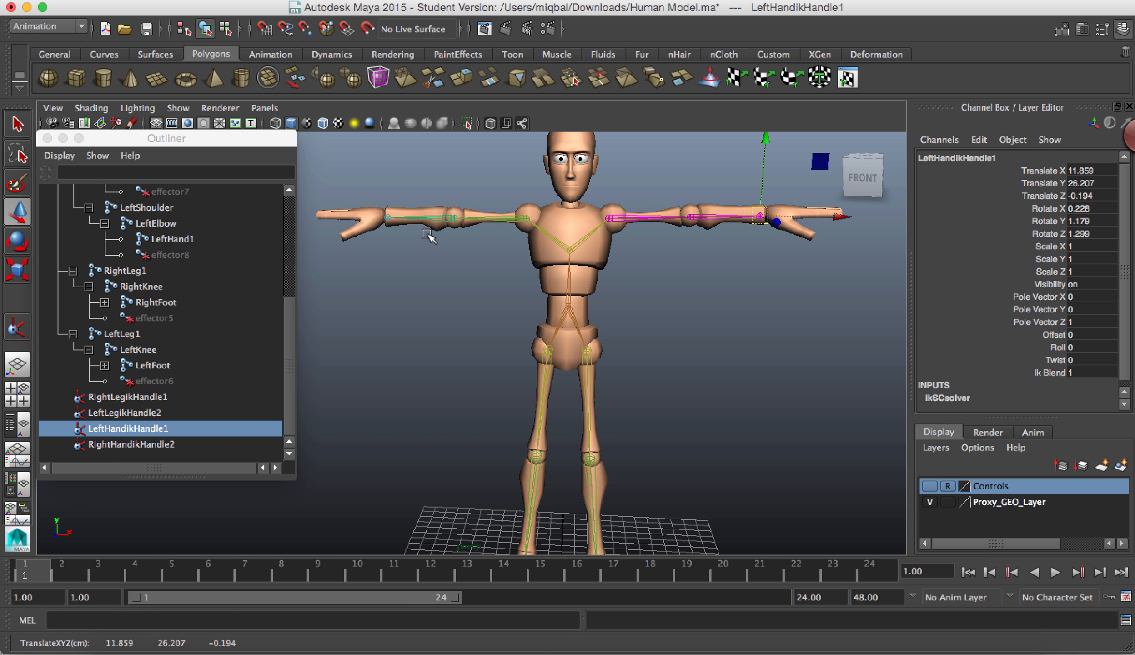
Step: Test the RightHandikHandle2 arm control by moving it slightly, to about -12.017 in X, 25.643 in Y and 0.076 in Z
{"action": "left_click", "coordinate": [387, 222]}
{"action": "left_click", "coordinate": [131, 443]}
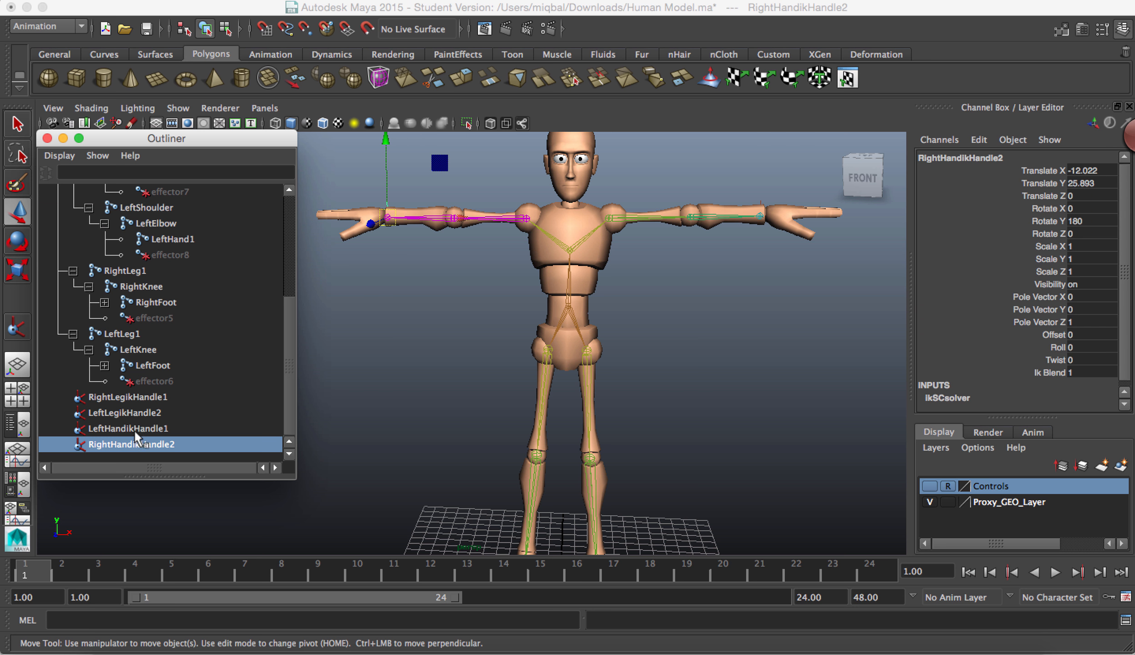
{"action": "mouse_move", "coordinate": [391, 220]}
{"action": "left_mouse_down"}
{"action": "mouse_move", "coordinate": [427, 229]}
{"action": "mouse_move", "coordinate": [407, 232]}
{"action": "mouse_move", "coordinate": [395, 225]}
{"action": "mouse_move", "coordinate": [464, 231]}
{"action": "mouse_move", "coordinate": [393, 220]}
{"action": "left_mouse_up"}
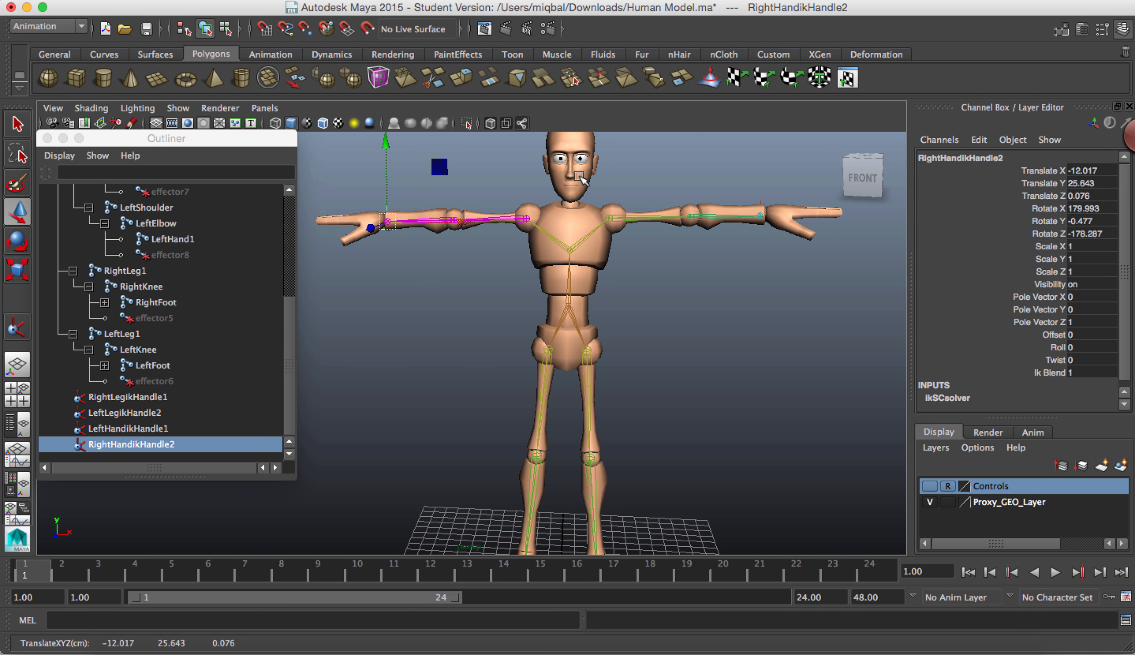
{"action": "left_click_drag", "start_coordinate": [764, 414], "coordinate": [619, 381], "text": "alt"}
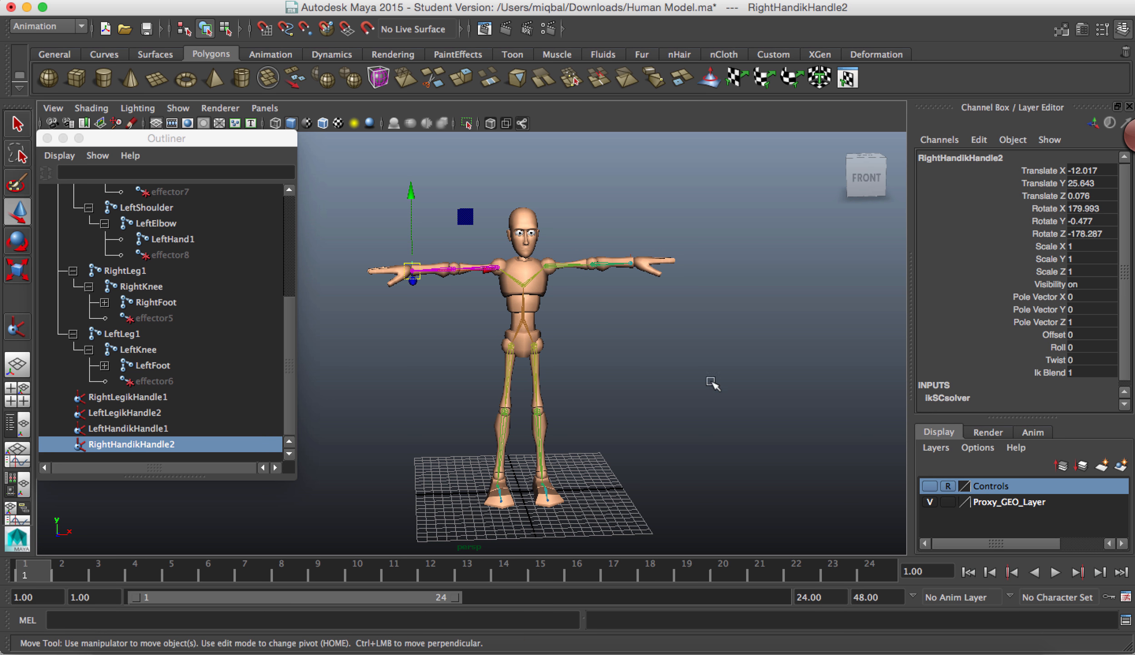
{"action": "right_click", "coordinate": [675, 634]}
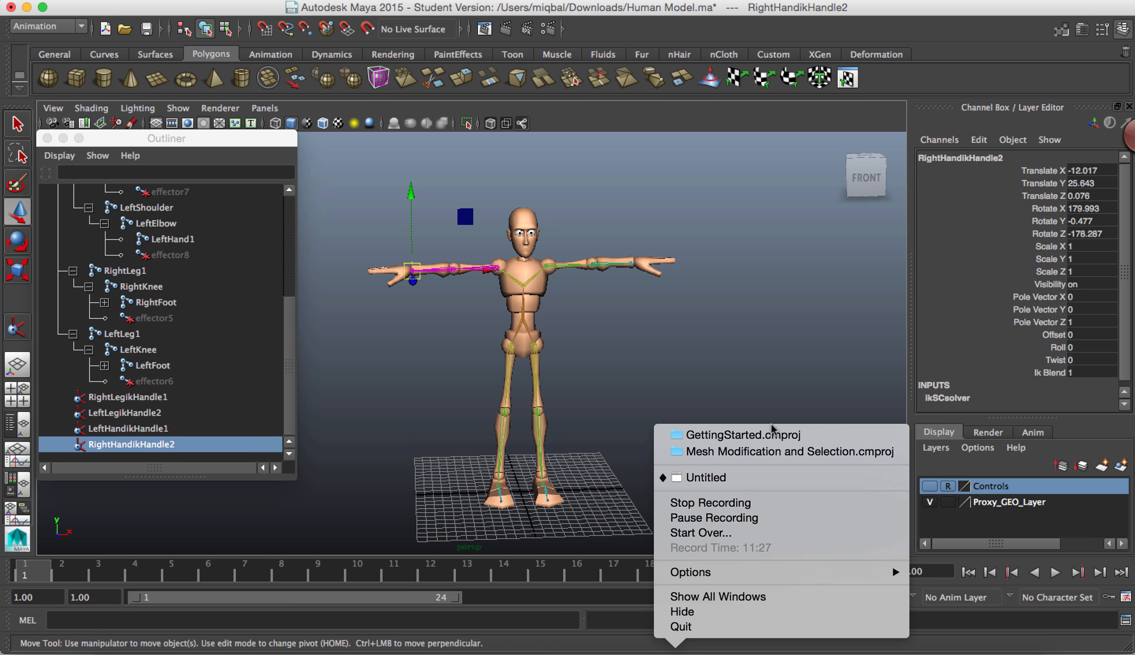